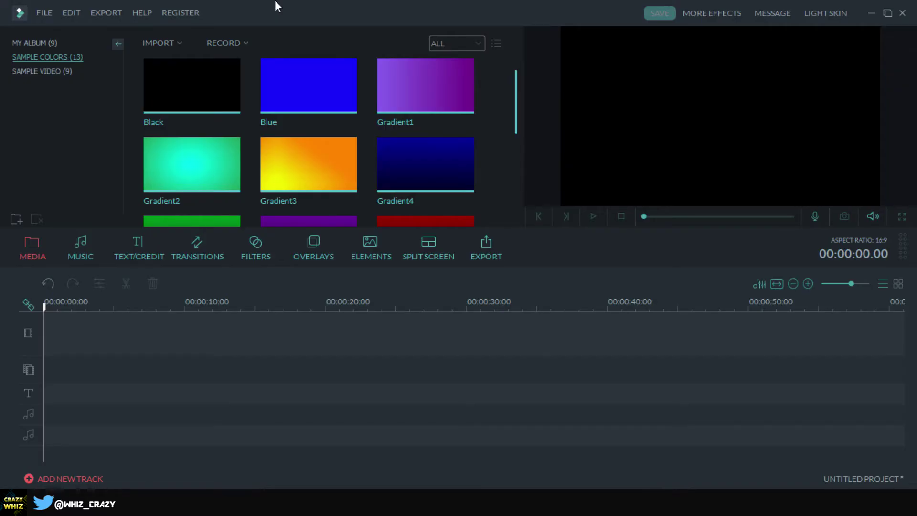
Look through the album's media import and recording options, including importing media files and recording a voiceover.
left_click(53, 46)
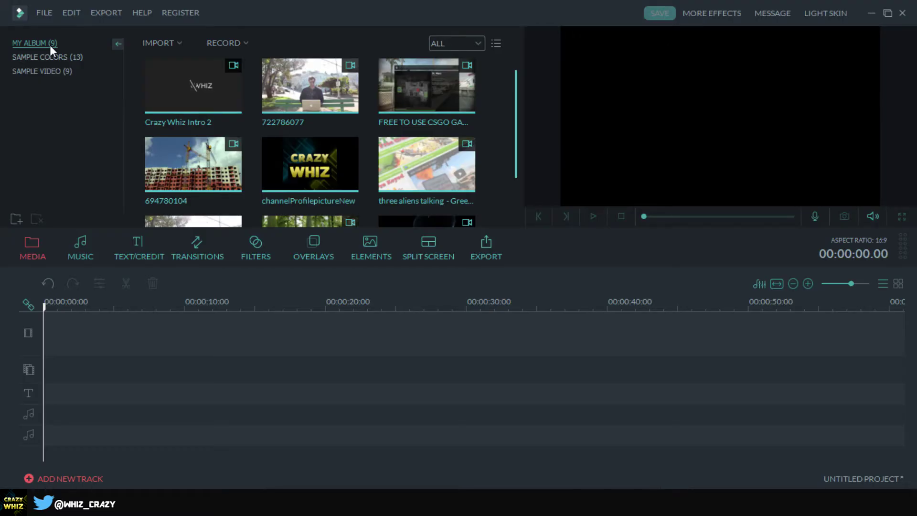
left_click(166, 42)
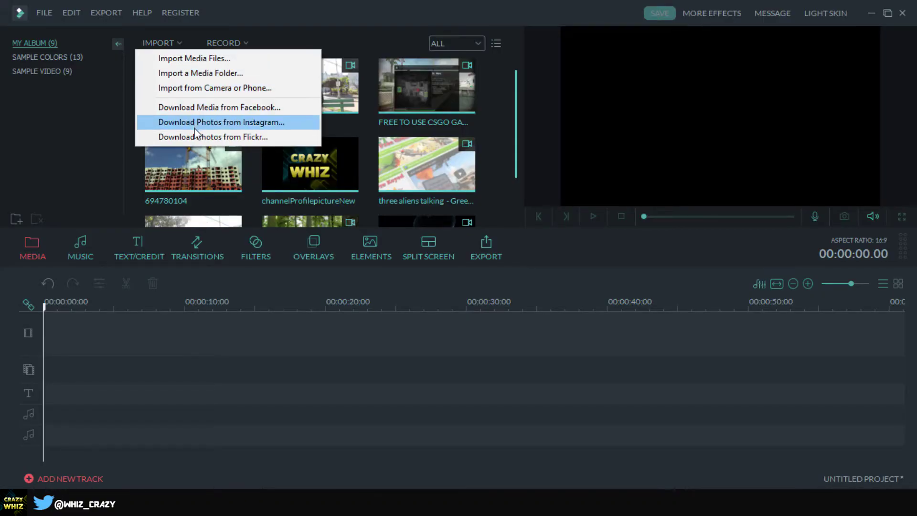
left_click(113, 133)
left_click(44, 12)
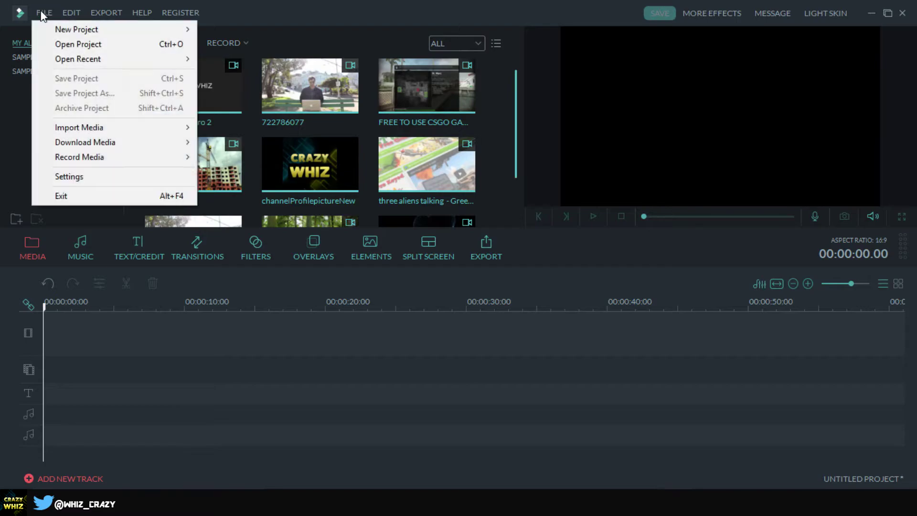
mouse_move(106, 128)
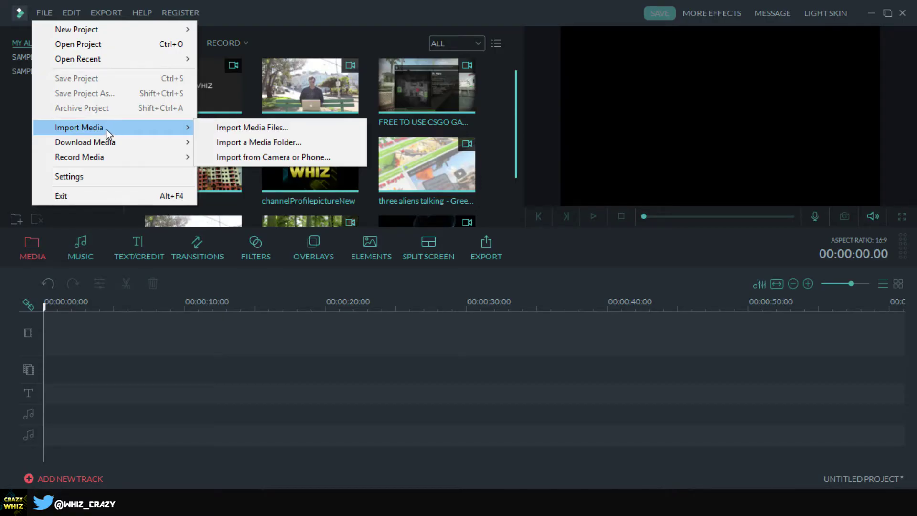
left_click(13, 144)
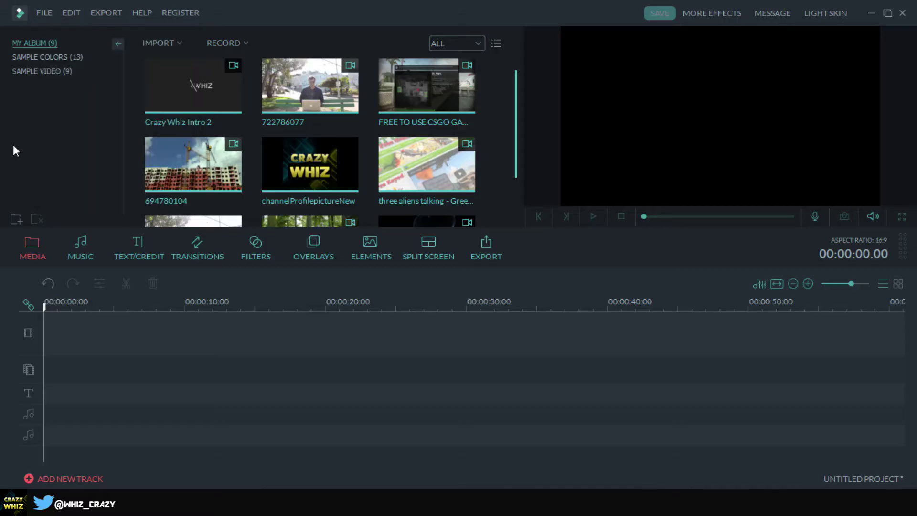
left_click(243, 42)
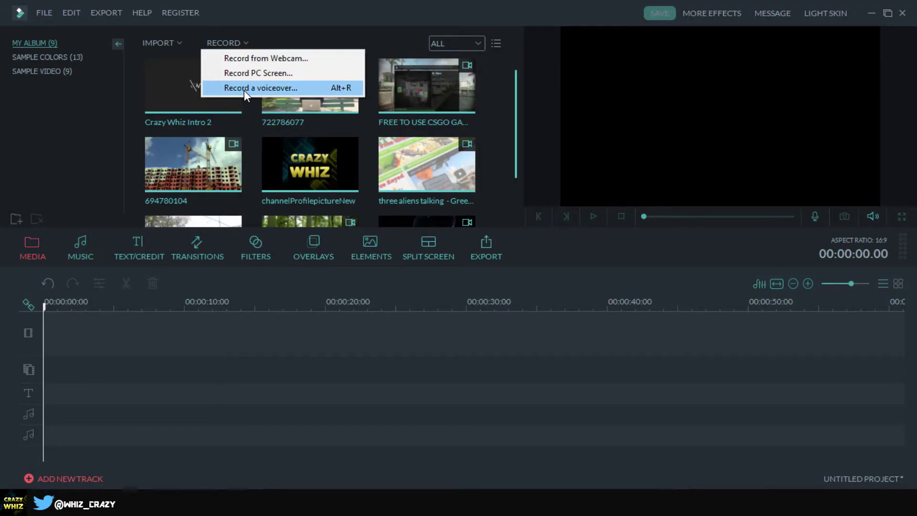
left_click(42, 119)
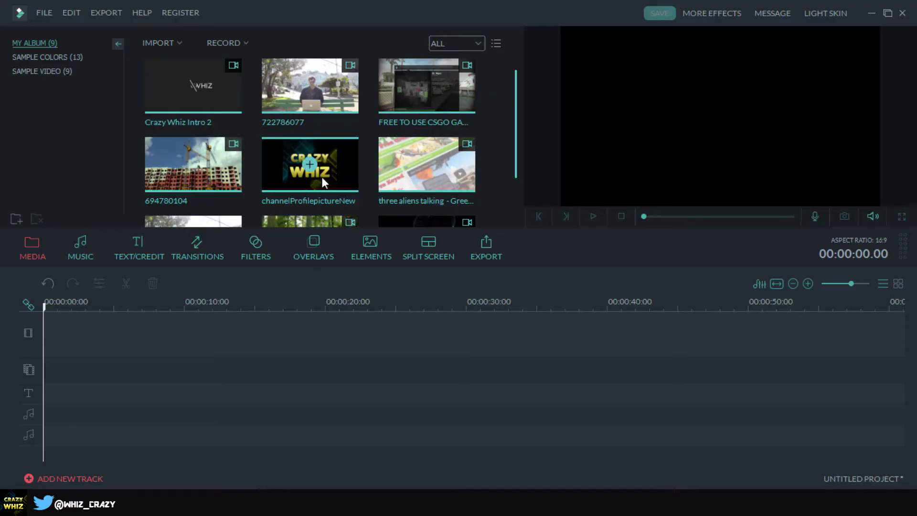
Browse the built-in sample colors and the sample countdown videos in the media library.
left_click(67, 57)
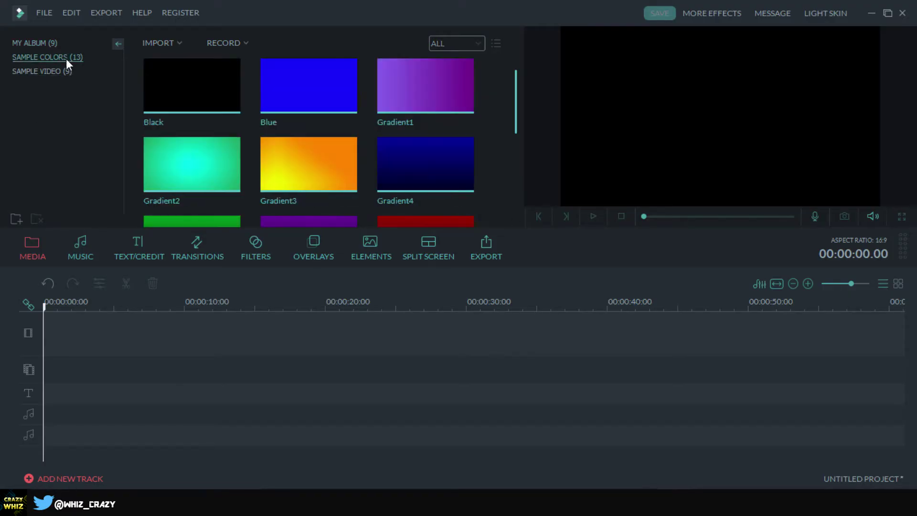
mouse_move(310, 108)
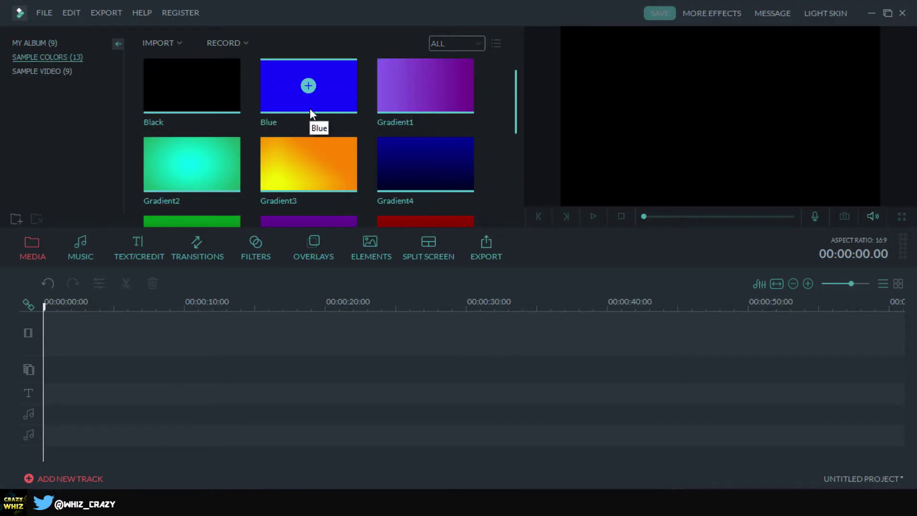
scroll(337, 143, "down", 5)
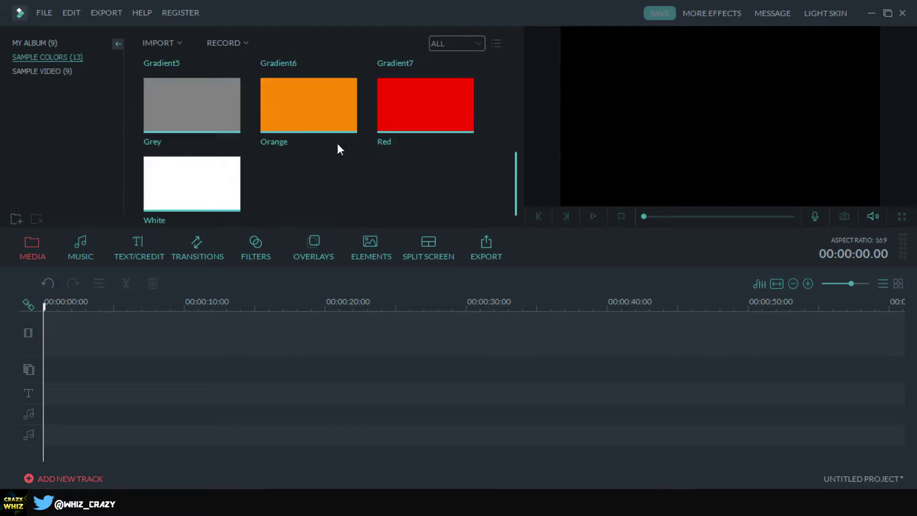
scroll(338, 143, "up", 5)
scroll(339, 142, "down", 5)
scroll(258, 179, "up", 5)
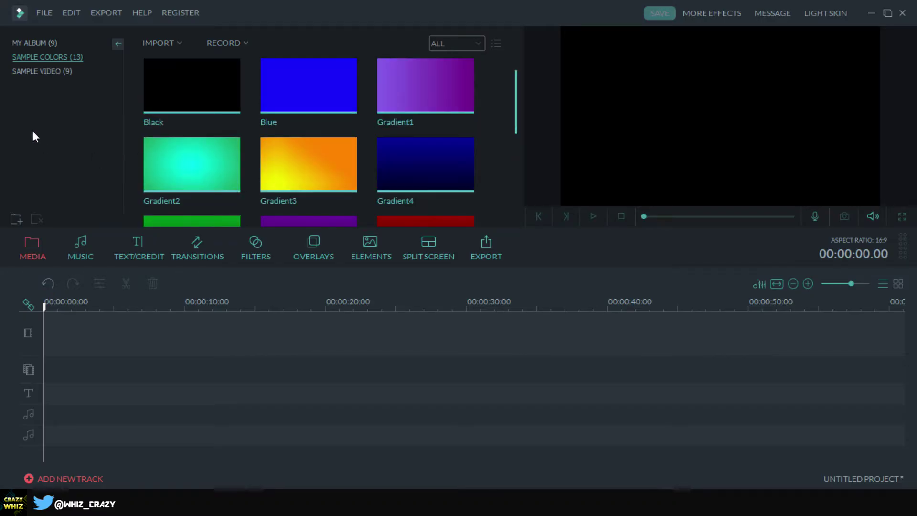
left_click(41, 76)
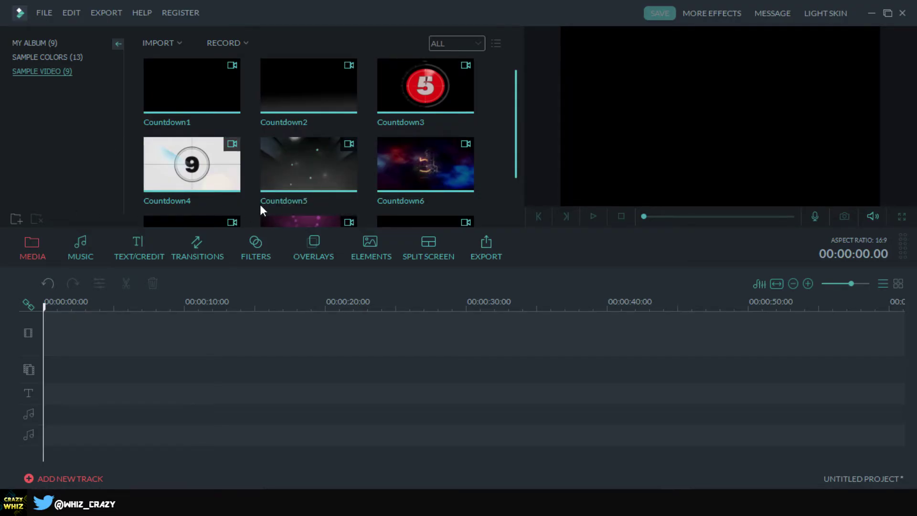
Add the "FREE TO USE CSGO" gameplay video from My Album to the start of the video track.
left_click(46, 43)
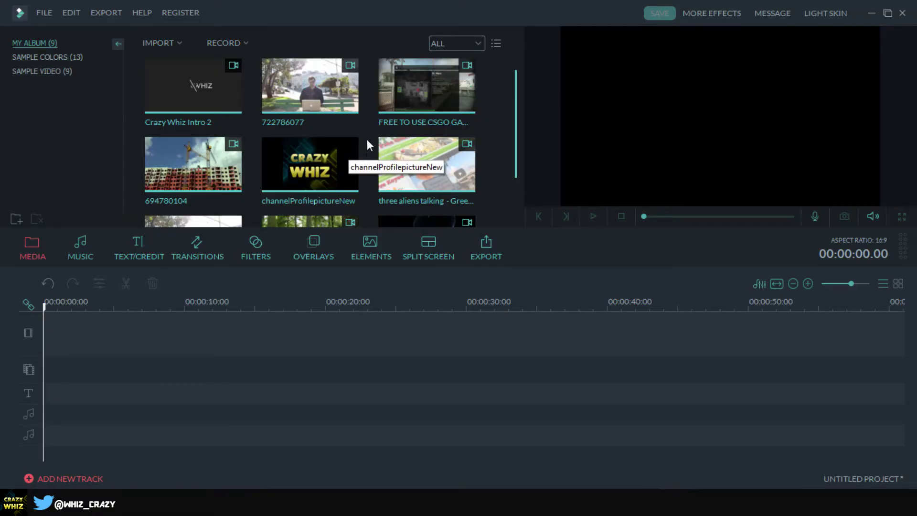
scroll(358, 157, "down", 1)
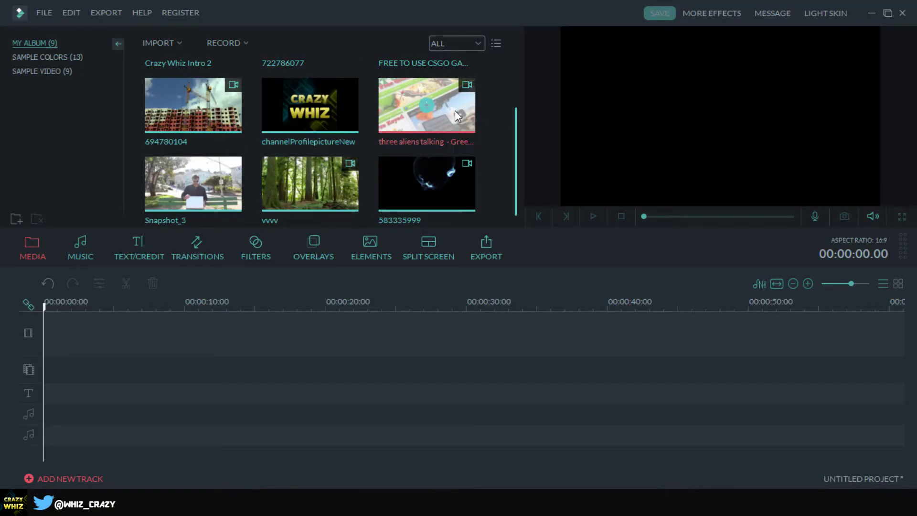
left_click_drag(455, 110, 108, 342)
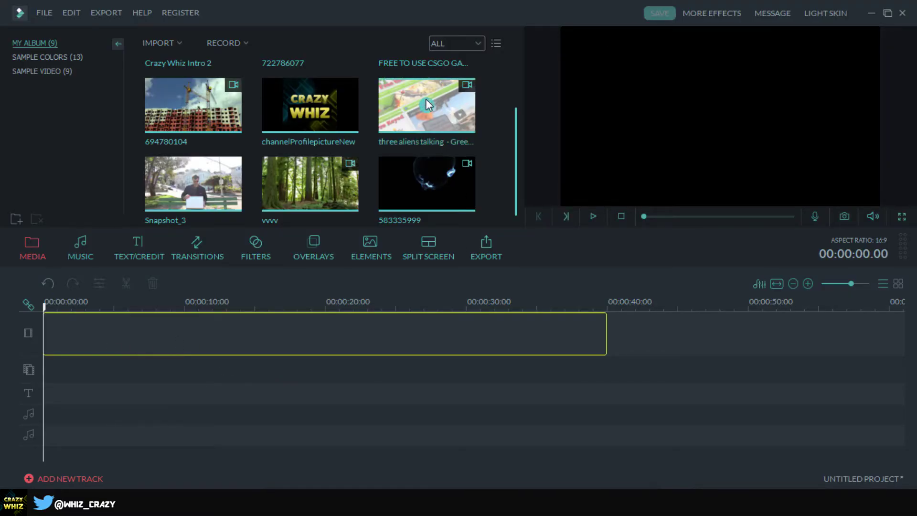
left_click(427, 105)
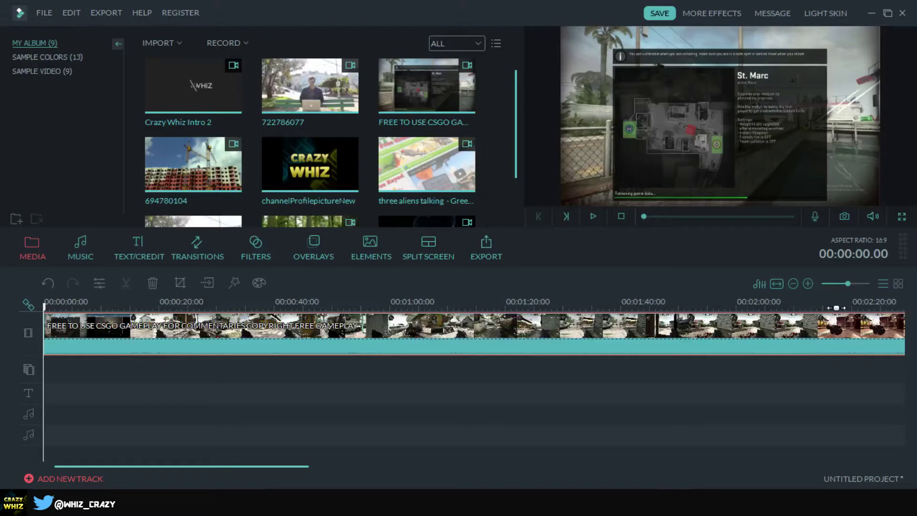
left_click_drag(849, 283, 842, 282)
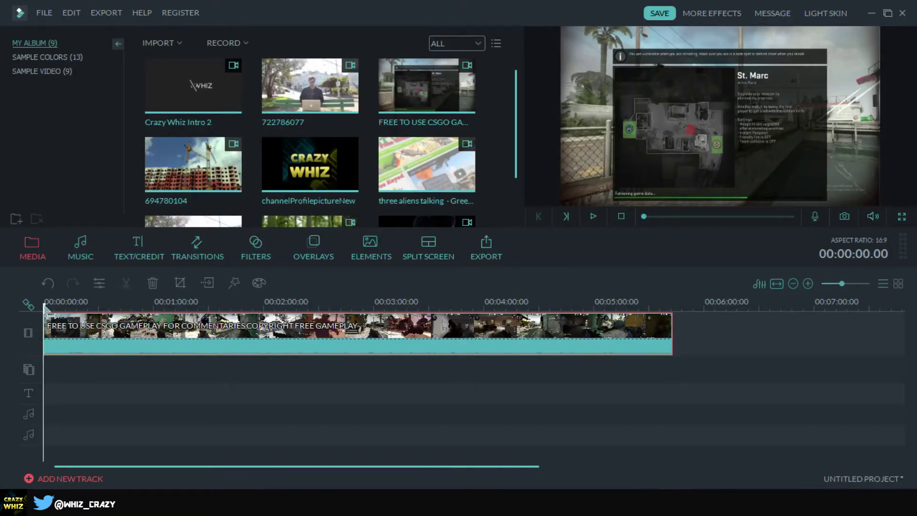
Split the gameplay clip at about 00:01:44 and delete the part before the cut.
left_click_drag(46, 310, 235, 335)
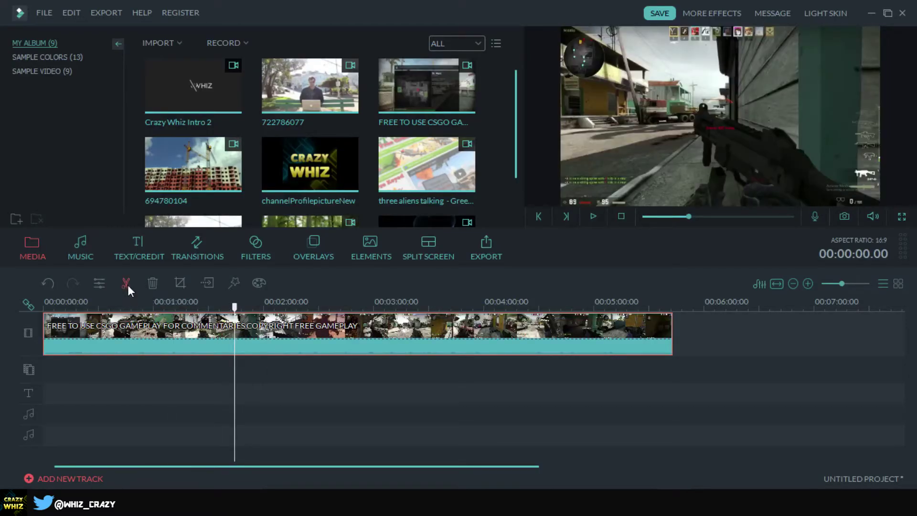
left_click(127, 284)
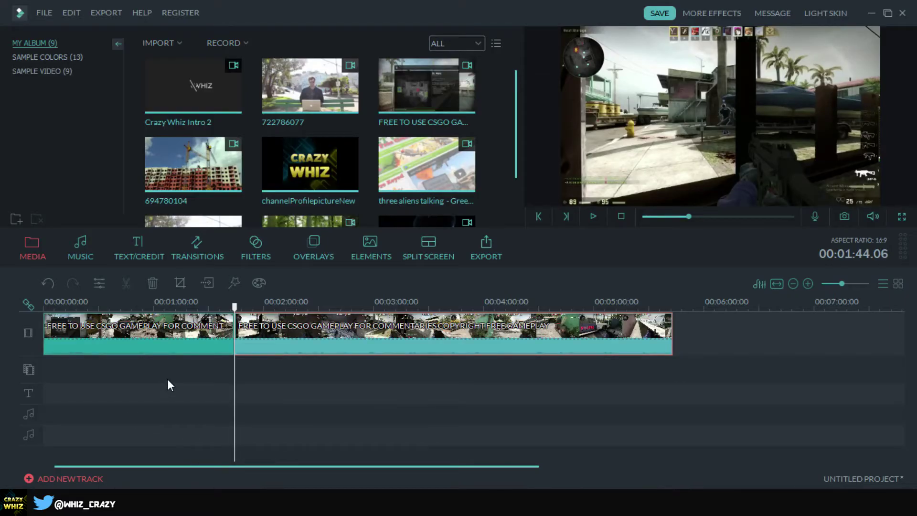
left_click(175, 325)
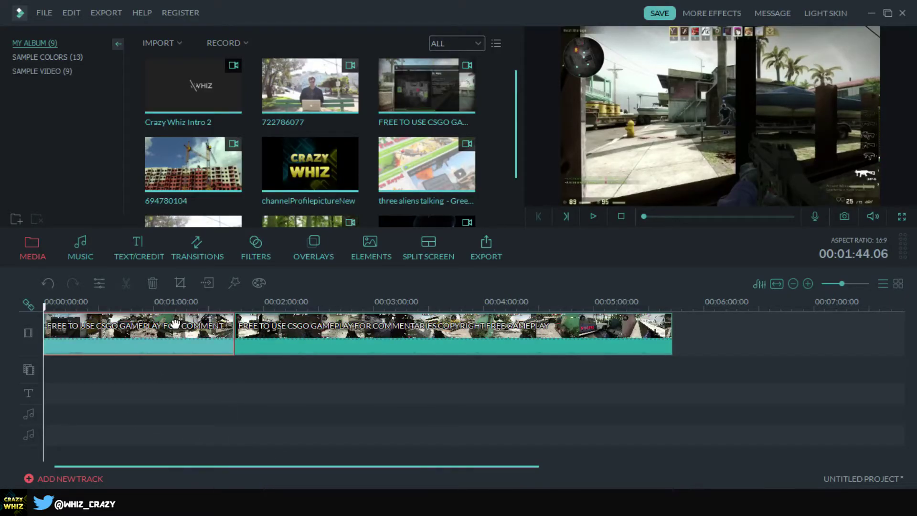
key("Delete")
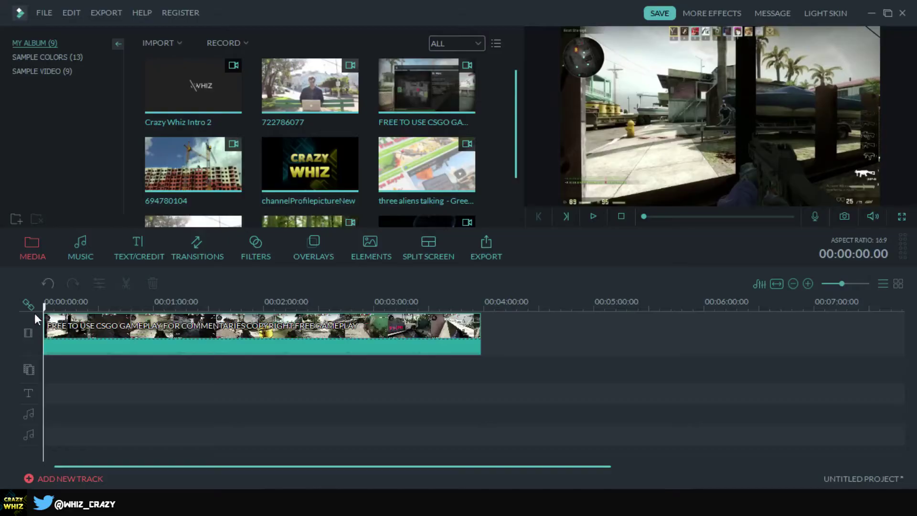
Detach the audio from the gameplay clip and open the video clip's editing settings.
left_click(120, 336)
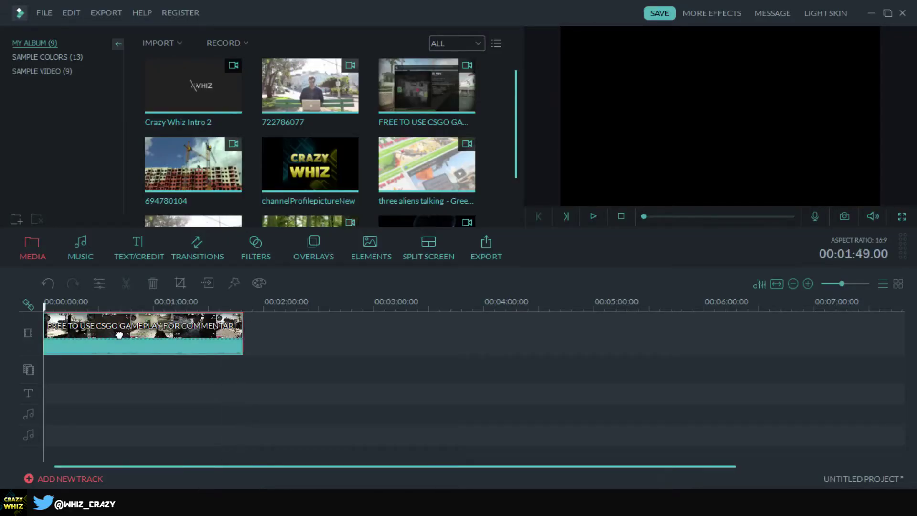
right_click(116, 333)
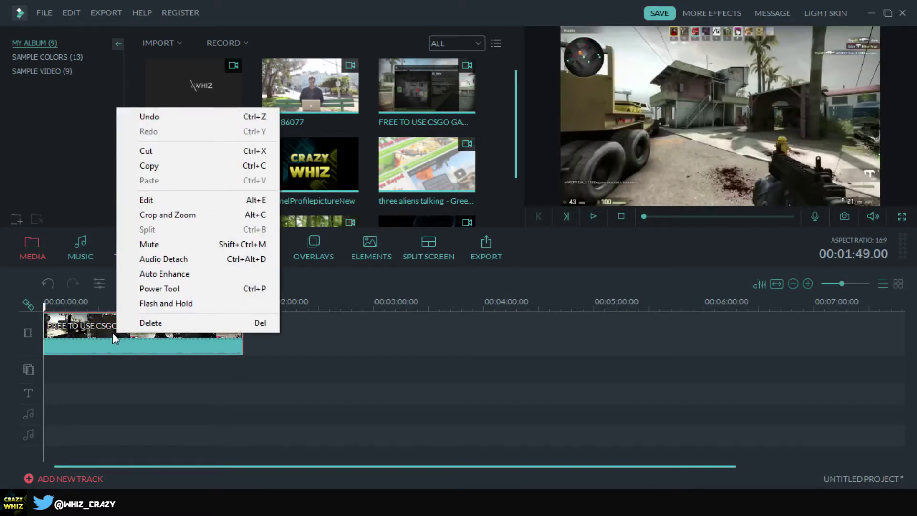
left_click(200, 261)
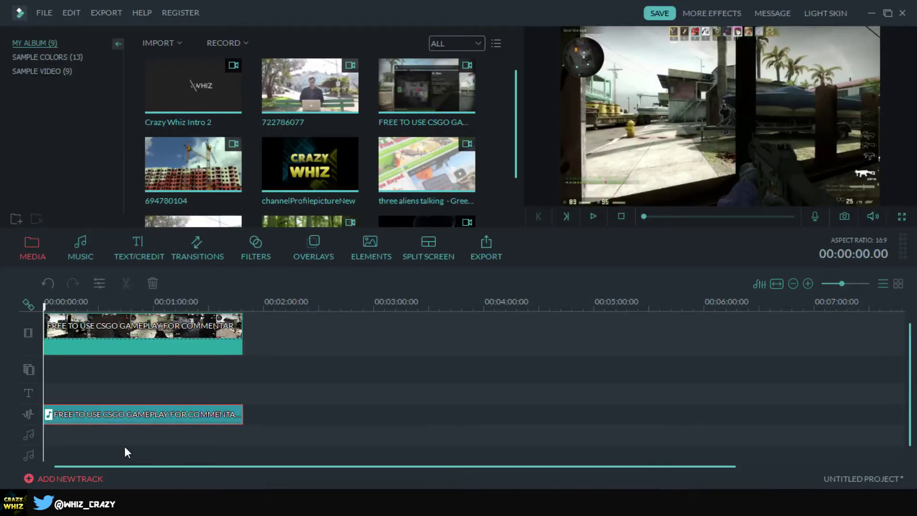
double_click(152, 328)
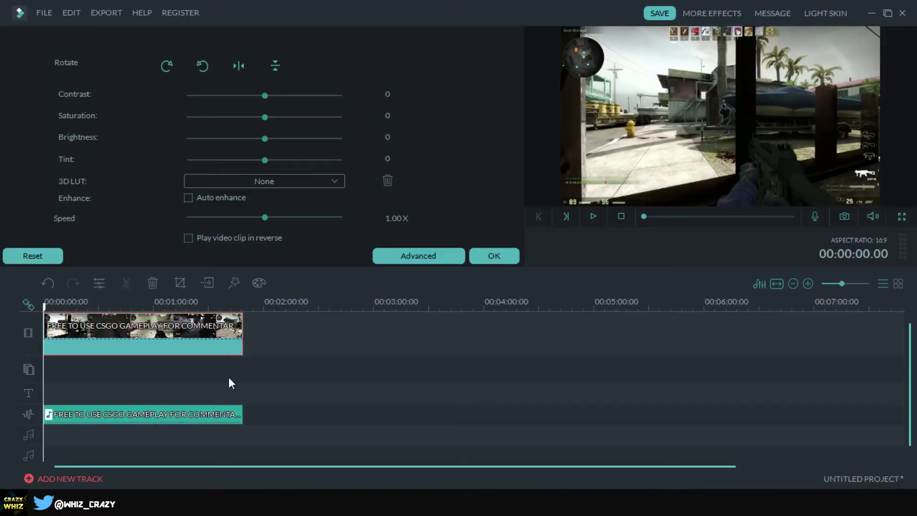
Try rotating the clip clockwise through a full turn and flipping it horizontally and back.
left_click(162, 65)
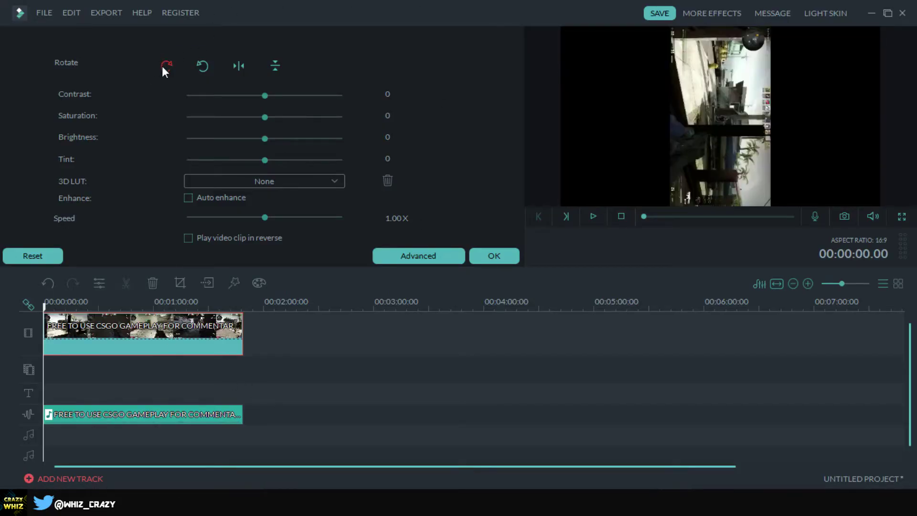
left_click(162, 66)
left_click(163, 66)
left_click(163, 66)
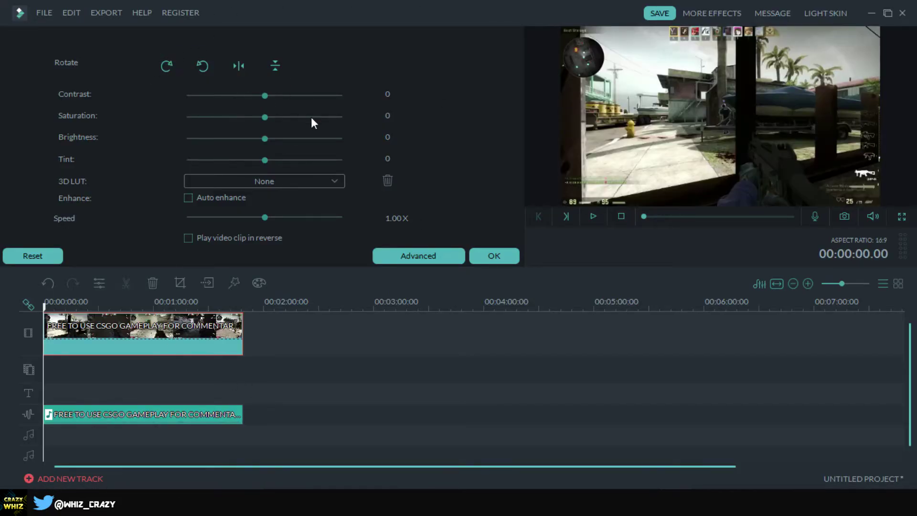
left_click(236, 65)
left_click(239, 67)
Set the gameplay clip's saturation to -1, brightness to 2 and tint to -23.
left_click_drag(264, 93, 247, 160)
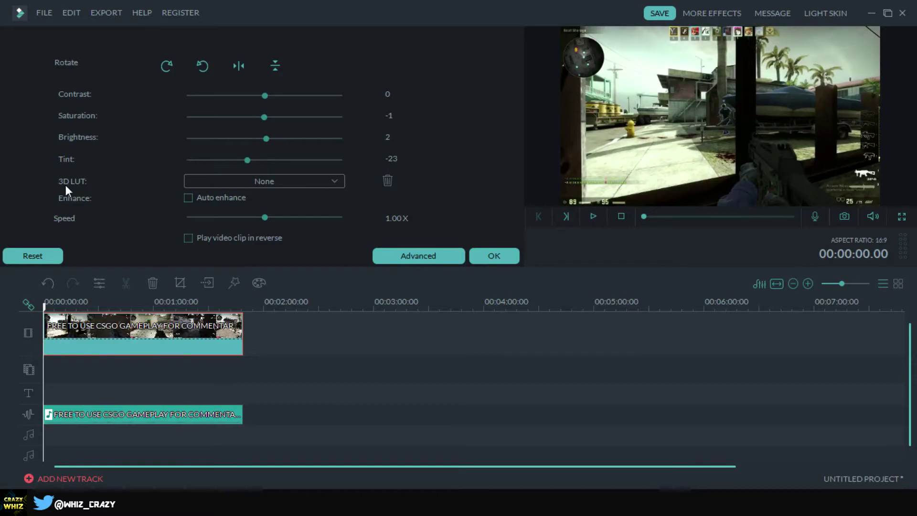
Try the 007 Series, B&W Film and Game of Thrones 3D LUTs on the clip and return to None.
left_click(325, 179)
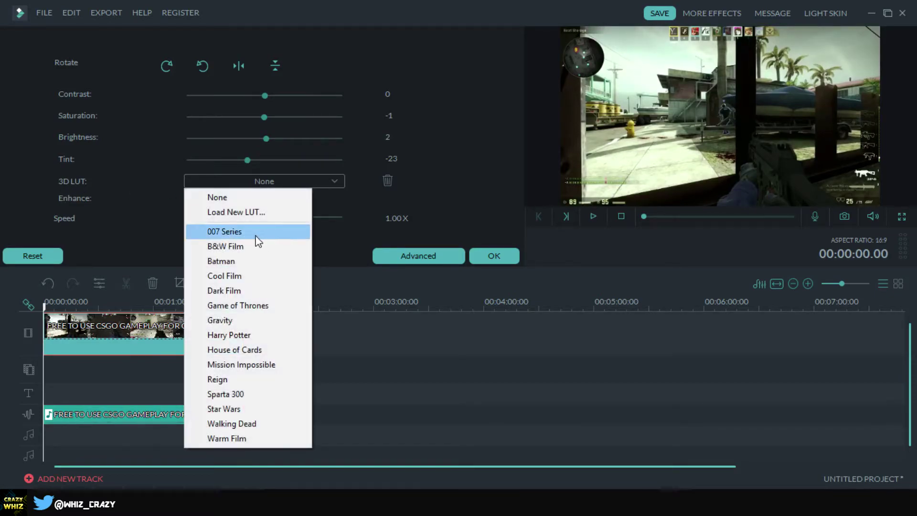
left_click(255, 234)
left_click(334, 181)
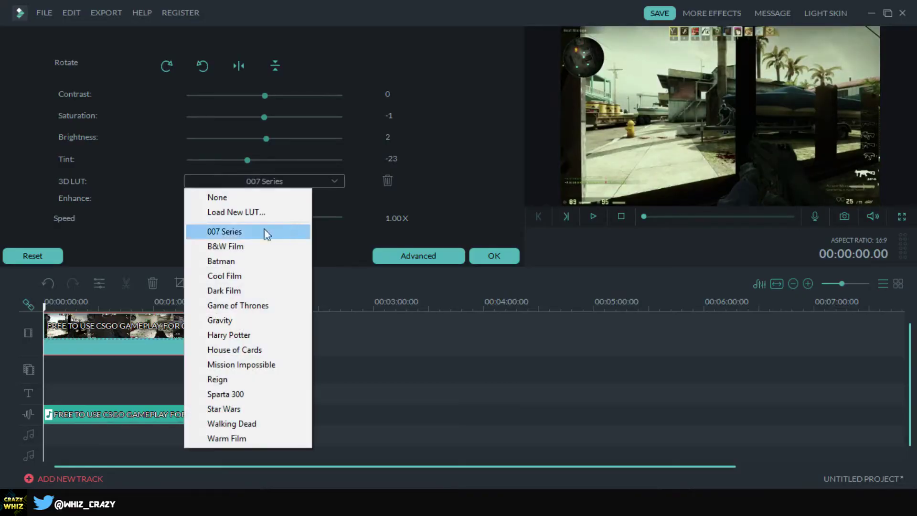
left_click(229, 248)
left_click(295, 182)
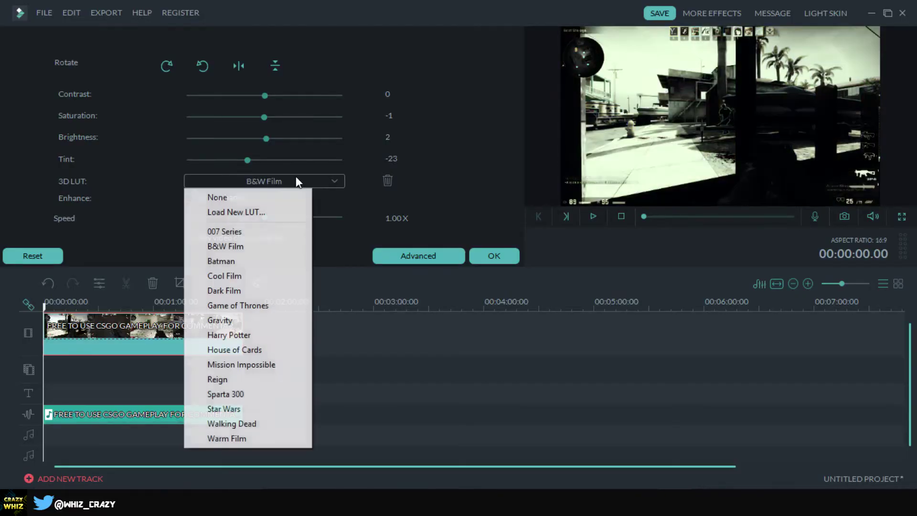
left_click(239, 306)
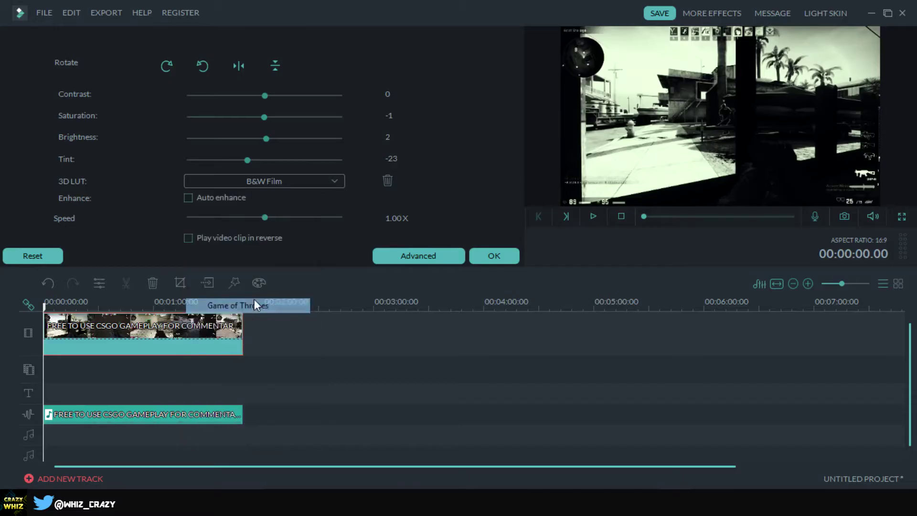
left_click(325, 182)
left_click(210, 198)
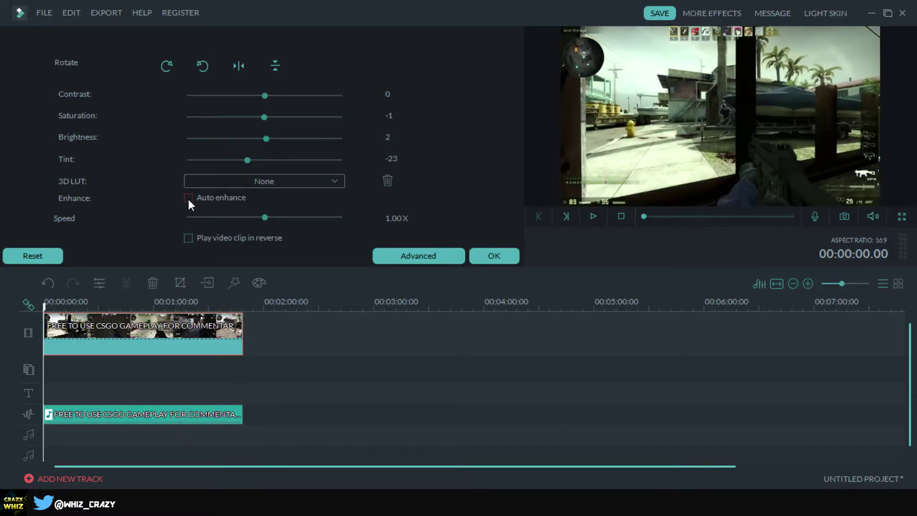
Enable Auto enhance for the clip and try its playback speed, returning it to 1.00X.
left_click(188, 197)
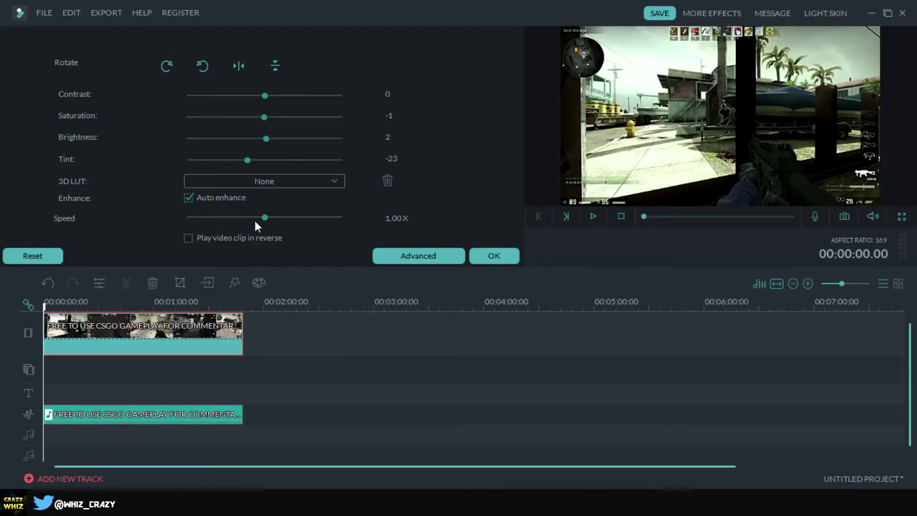
left_click_drag(290, 222, 267, 227)
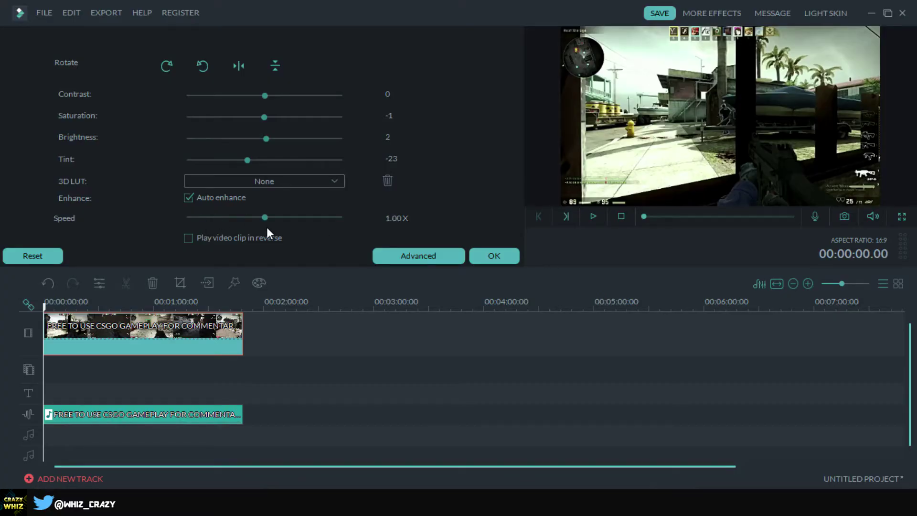
Try reverse playback on the gameplay clip and apply the Elegant preset in Advanced Color Tuning.
left_click(188, 237)
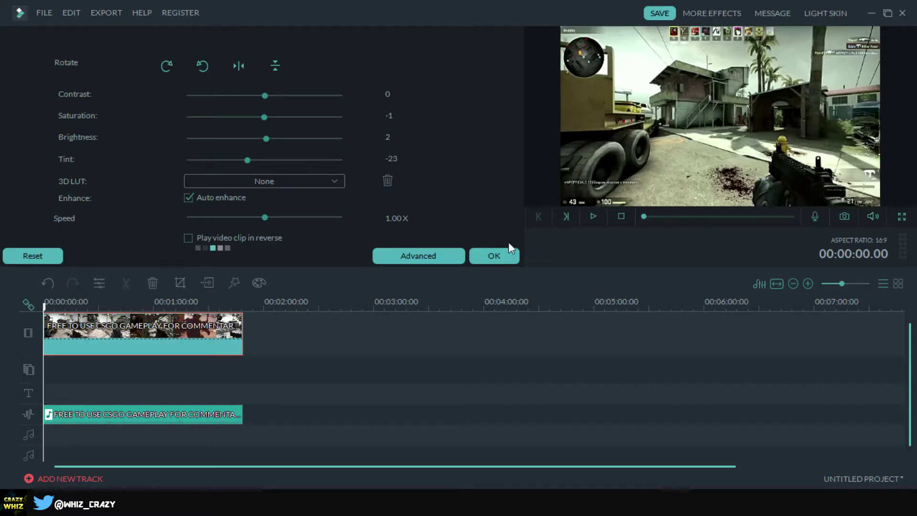
left_click(442, 258)
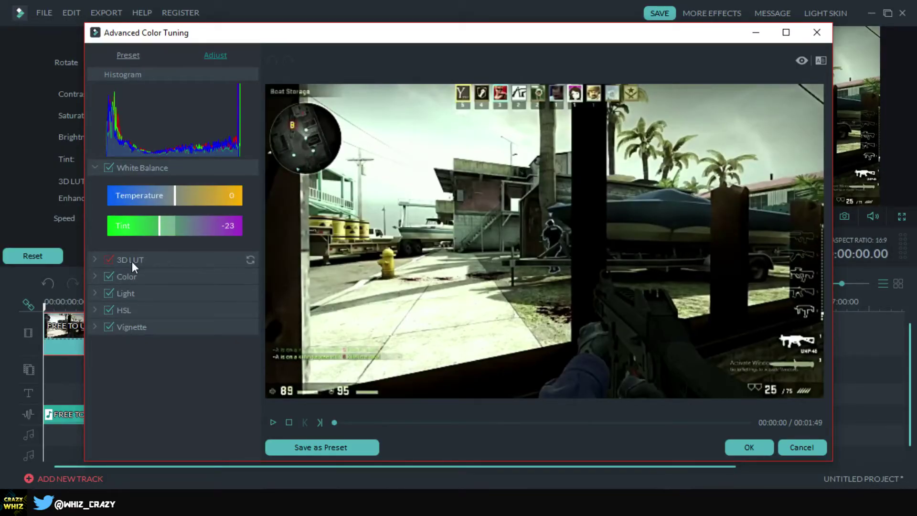
left_click(95, 260)
left_click(95, 261)
left_click(137, 57)
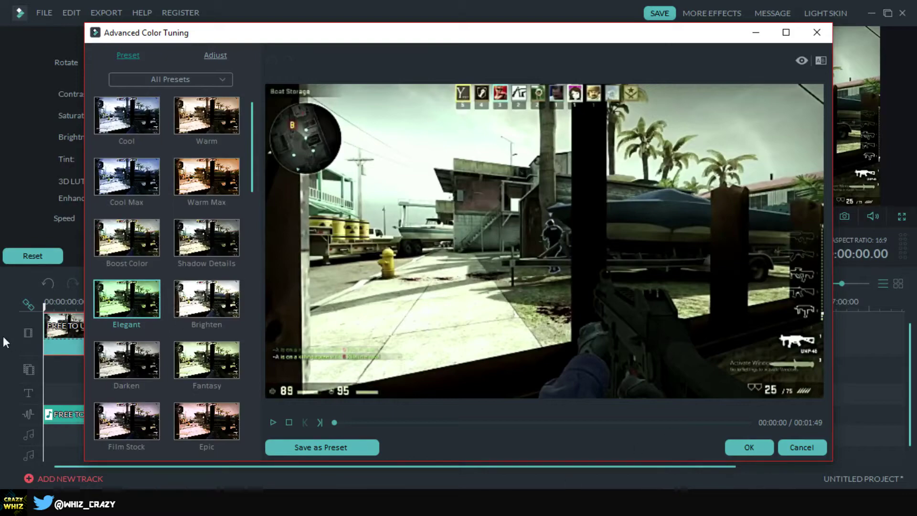
left_click(122, 314)
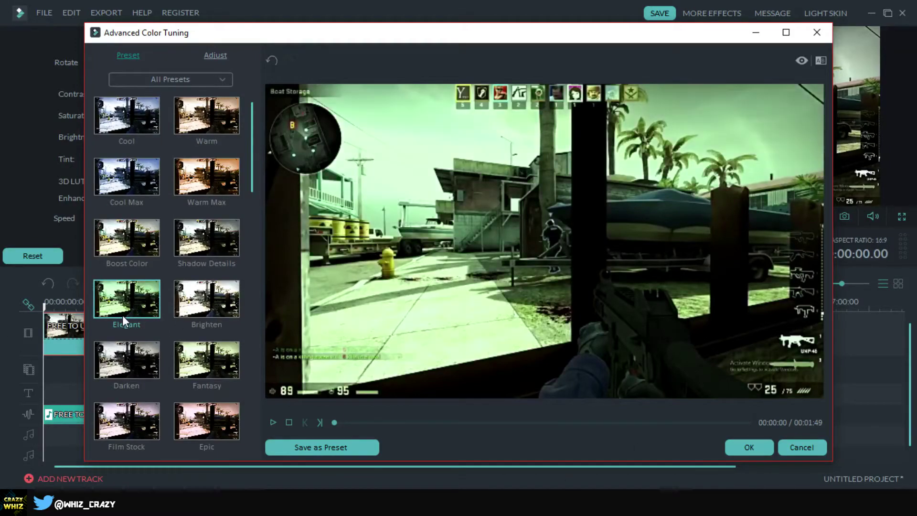
Set the white balance tint to -75 and look through the 3D LUT, Color and Light adjustments.
left_click(223, 54)
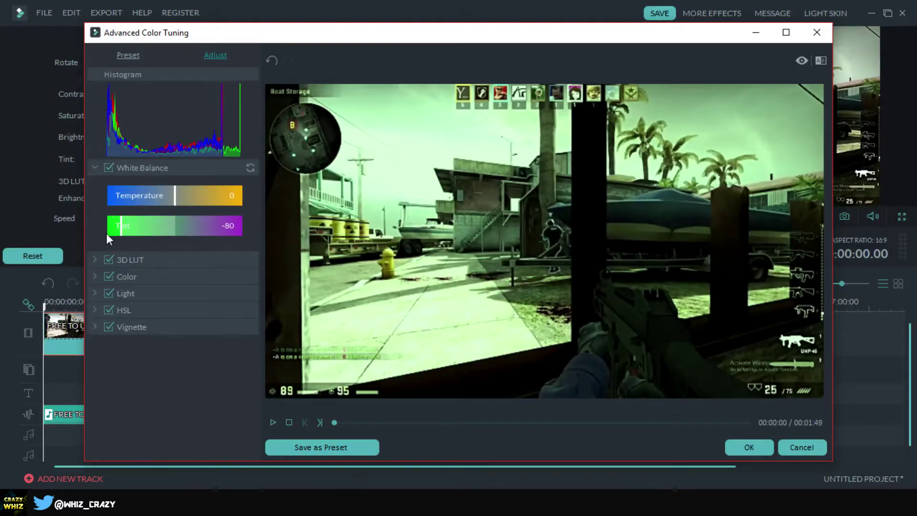
left_click_drag(121, 223, 124, 223)
left_click(97, 258)
left_click(98, 258)
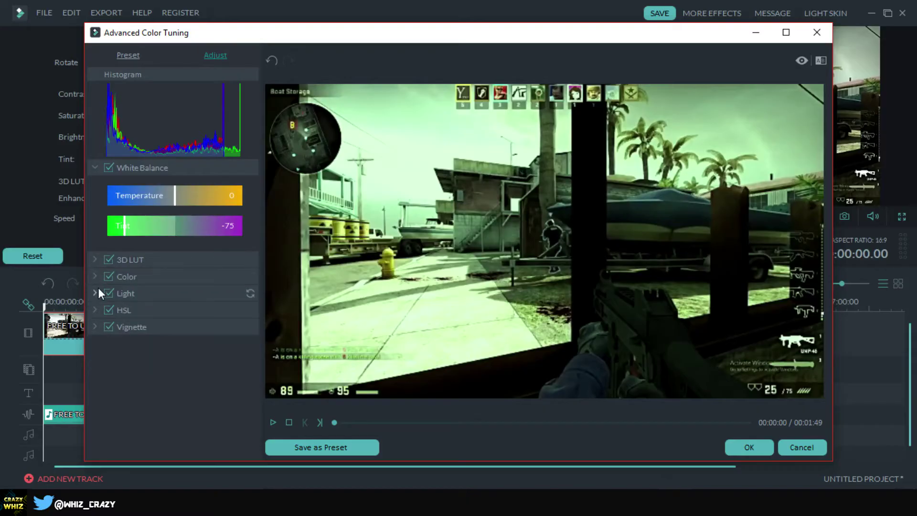
left_click(98, 275)
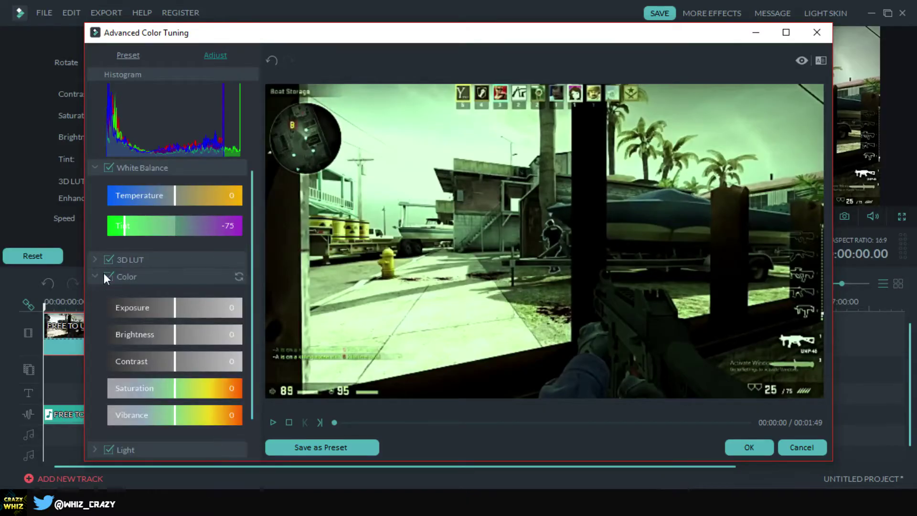
left_click(99, 277)
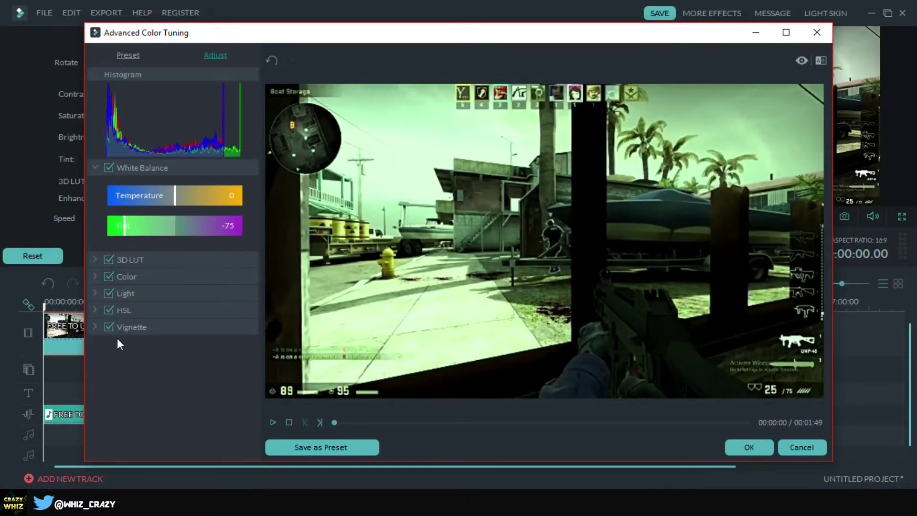
left_click(96, 296)
left_click(96, 297)
Compare the graded clip with the original in a left/right split view and accept the color tuning.
left_click(821, 61)
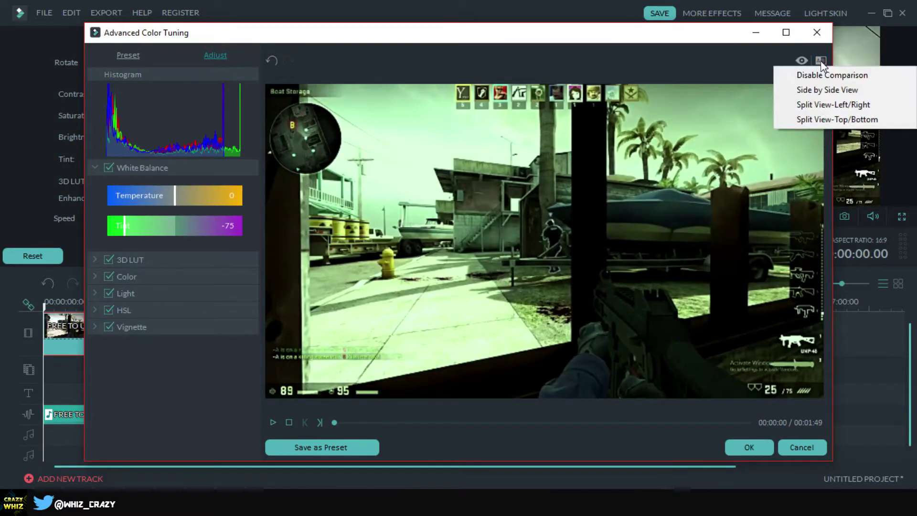
left_click(827, 109)
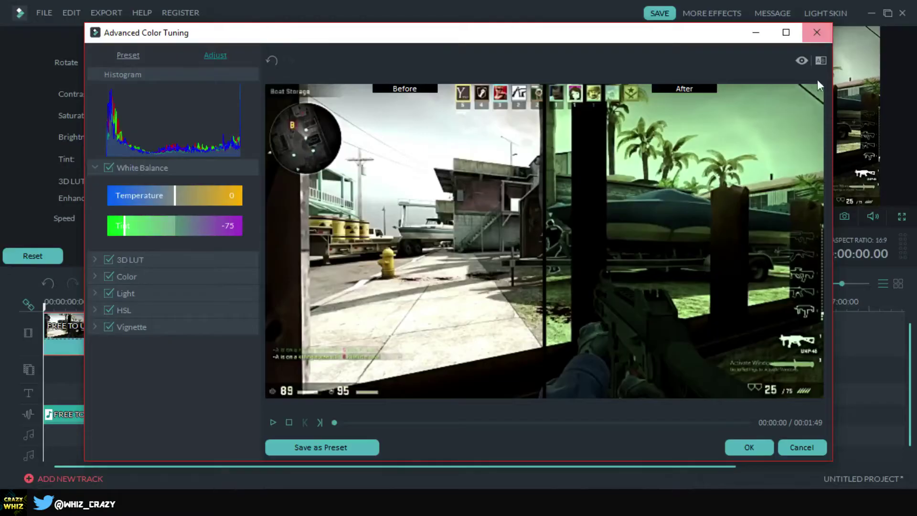
left_click(801, 60)
left_click(801, 57)
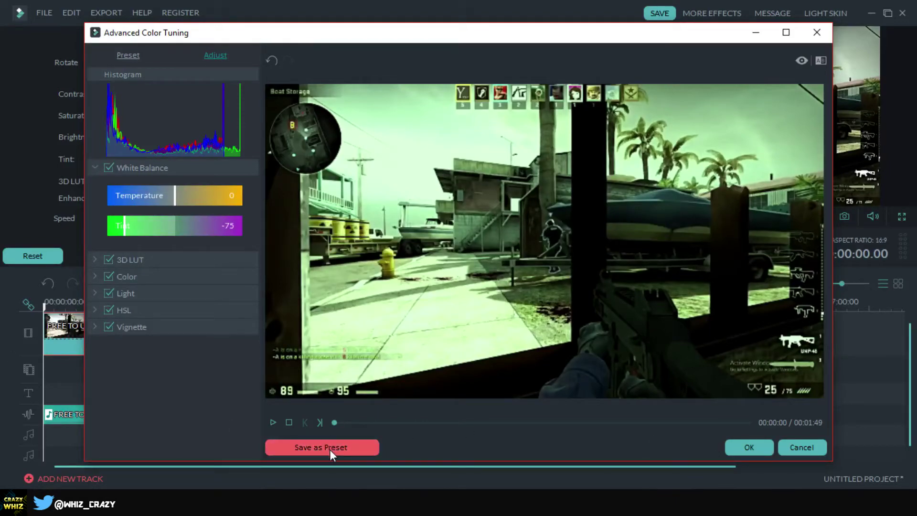
left_click(755, 446)
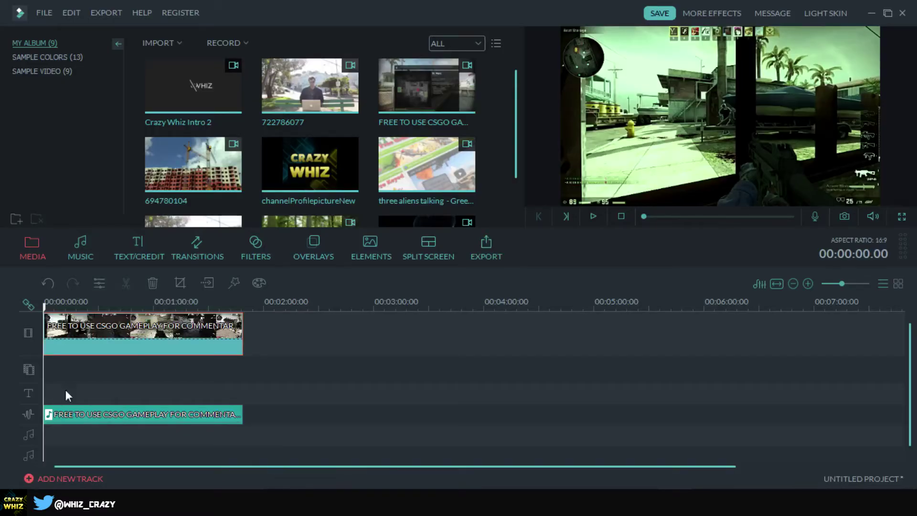
Apply the Low Bass equalizer preset to the detached gameplay audio.
double_click(71, 420)
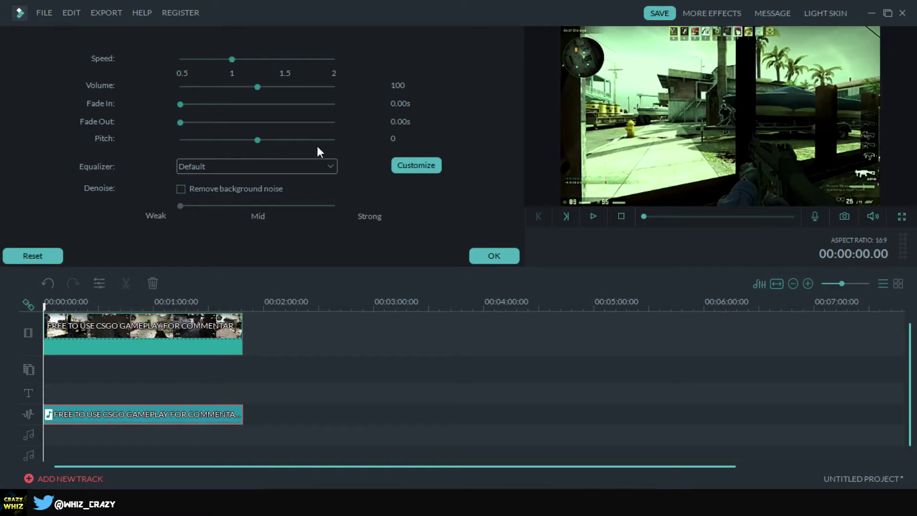
left_click(200, 167)
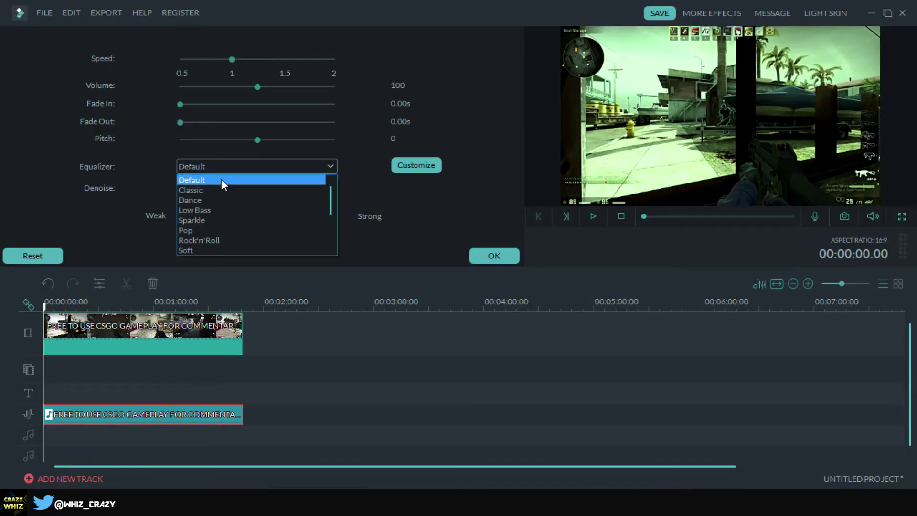
left_click(262, 163)
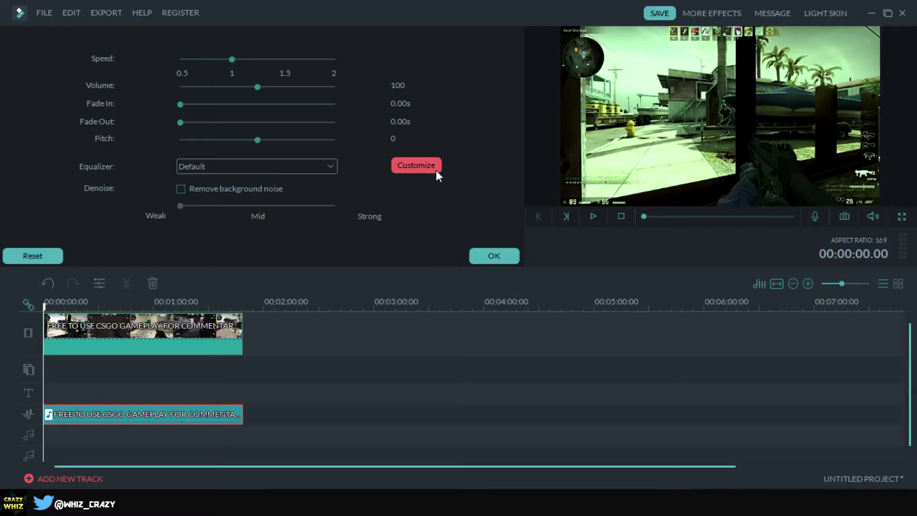
left_click(435, 167)
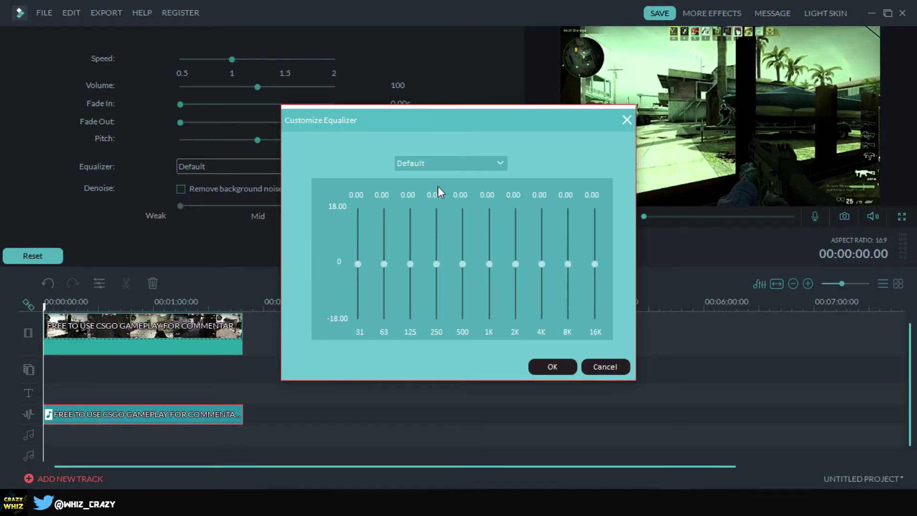
left_click(471, 165)
left_click(426, 202)
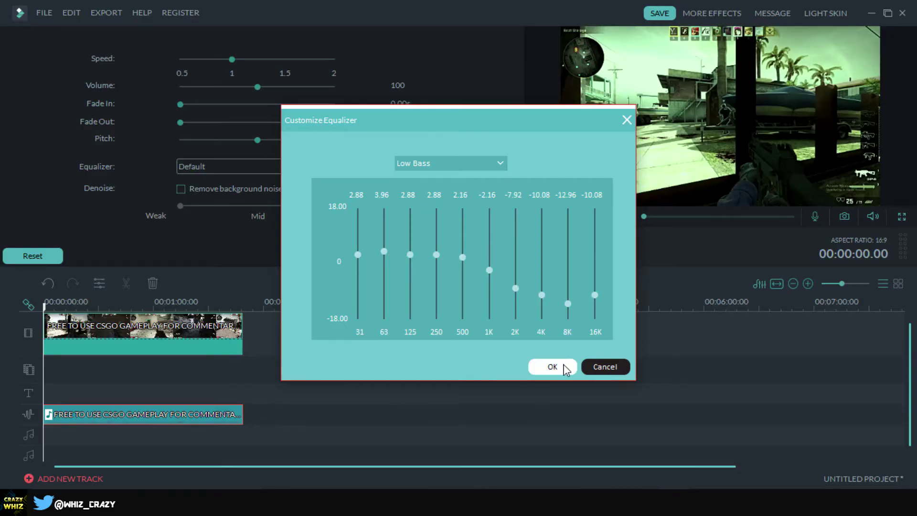
left_click(534, 369)
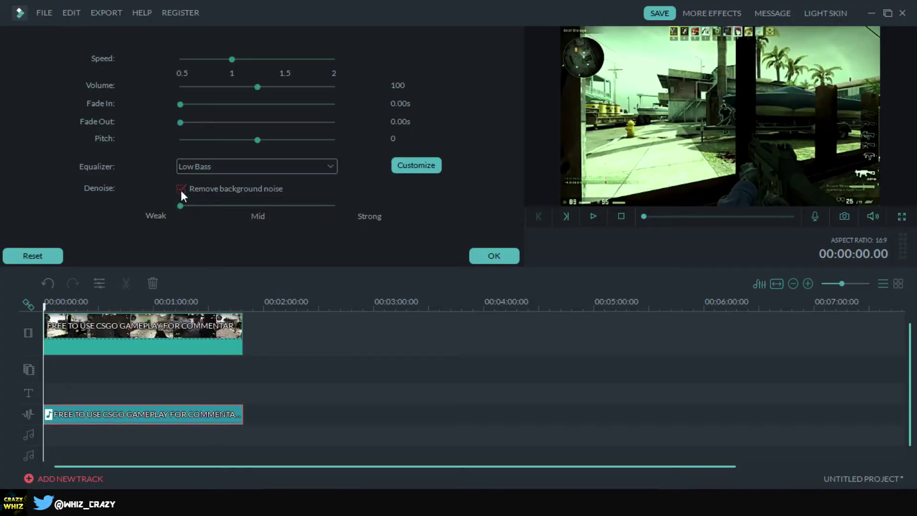
Enable background noise removal on the audio with its strength toward Strong, and take a snapshot of the preview frame.
left_click_drag(179, 205, 158, 204)
left_click_drag(218, 200, 306, 199)
mouse_move(348, 204)
left_mouse_down()
mouse_move(100, 202)
mouse_move(356, 208)
left_mouse_up()
left_click_drag(247, 204, 361, 211)
left_click(501, 253)
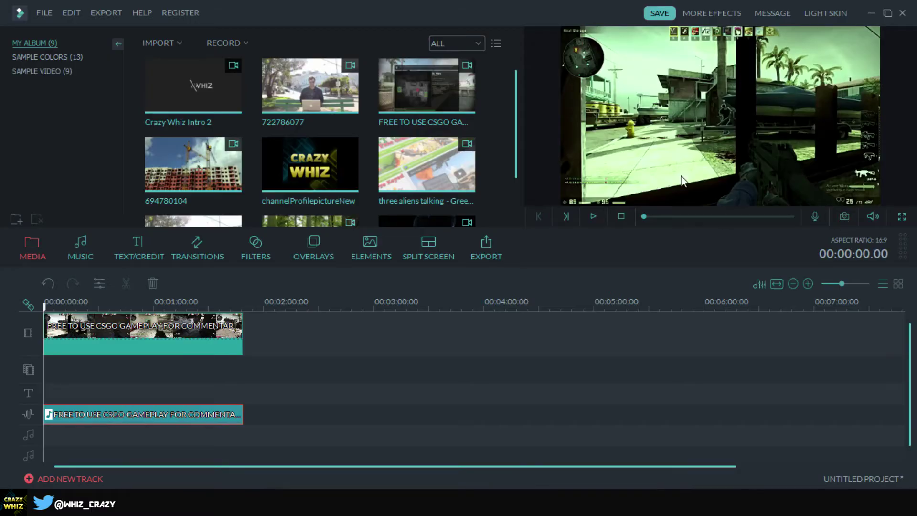
left_click(845, 217)
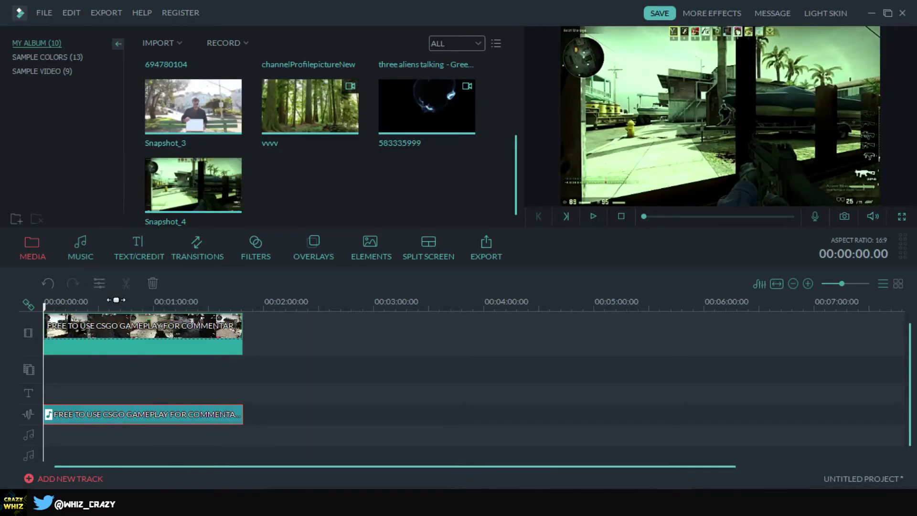
Browse the music library's Christmas, Halloween and Sound Effect categories.
left_click(80, 255)
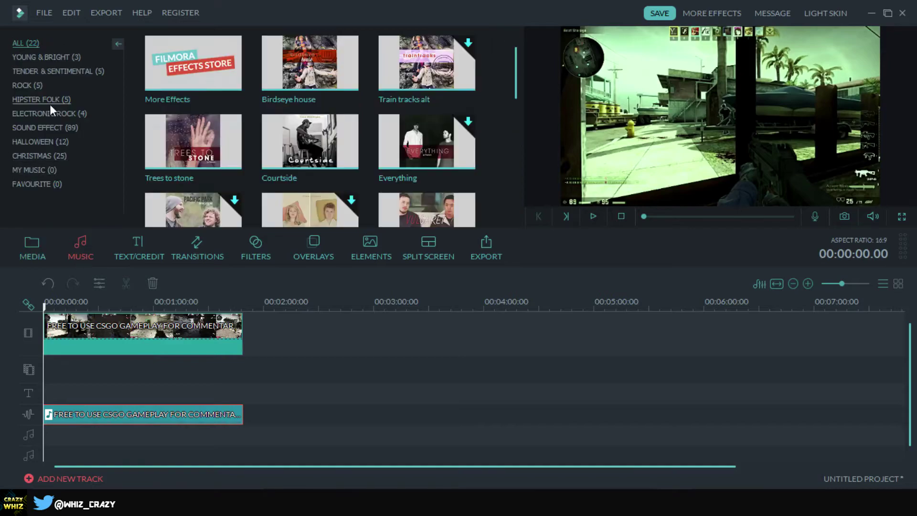
left_click(44, 156)
left_click(45, 140)
left_click(47, 129)
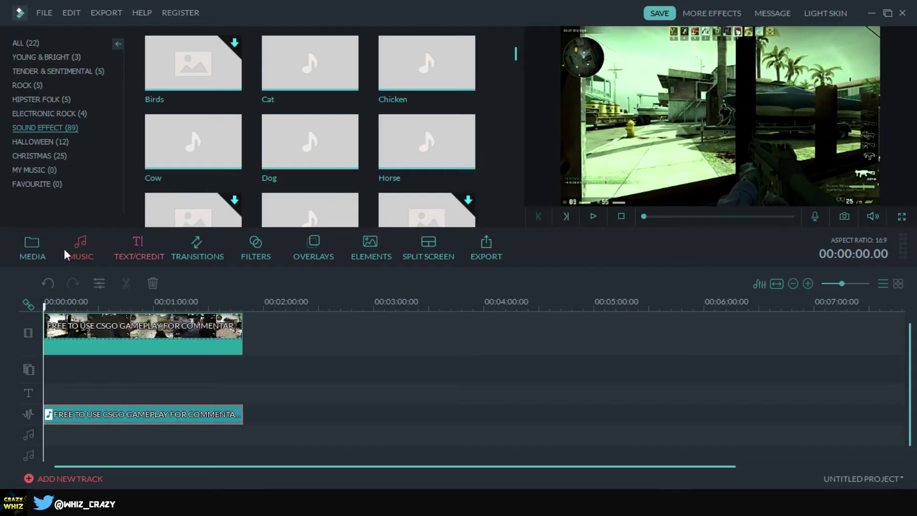
Browse the Custom, Summer and Opener text styles and add the Modern 5 opener at the start of the text track.
left_click(139, 254)
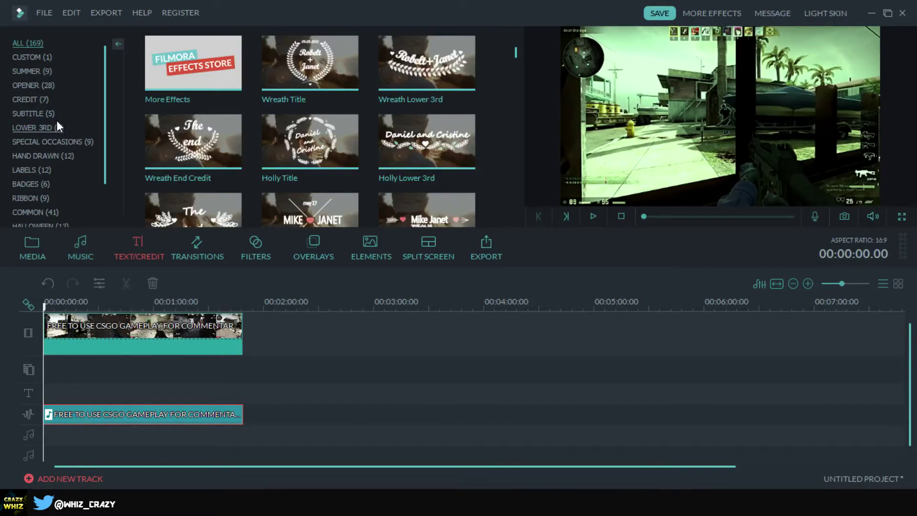
scroll(60, 132, "down", 1)
scroll(64, 140, "up", 1)
mouse_move(183, 179)
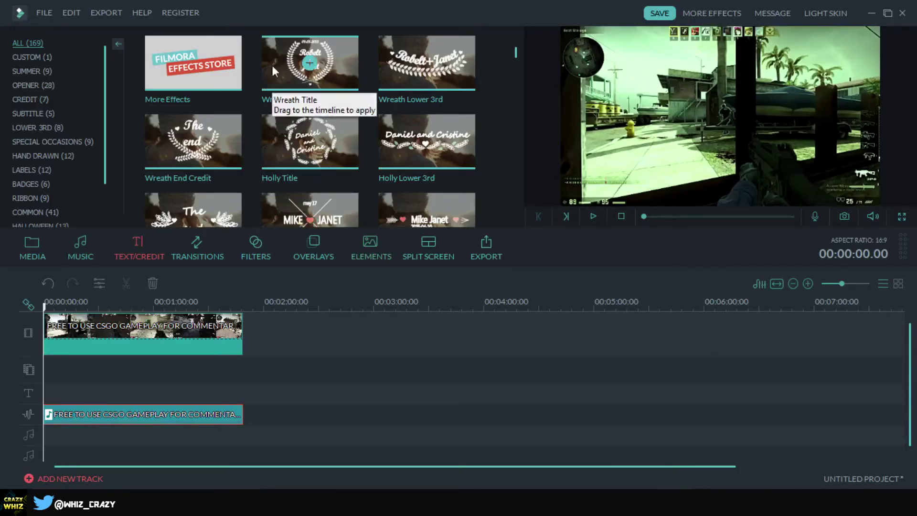
left_click(28, 57)
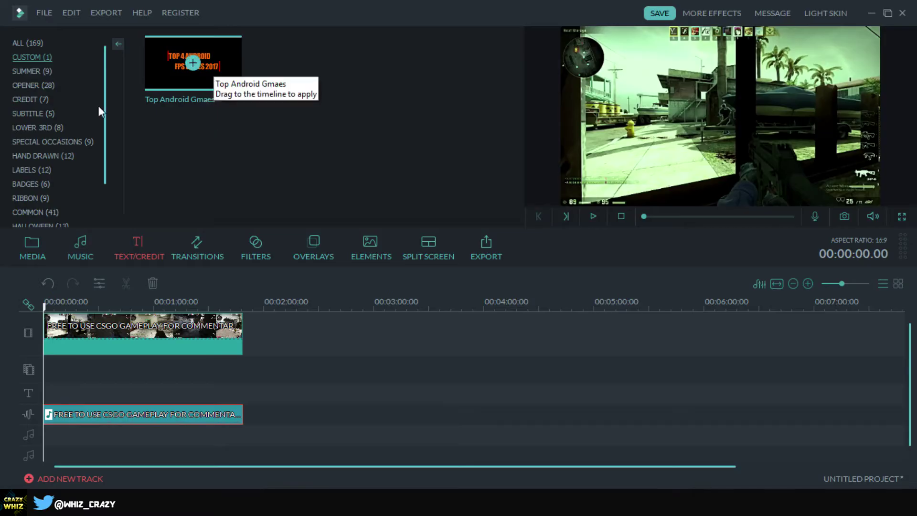
left_click(48, 67)
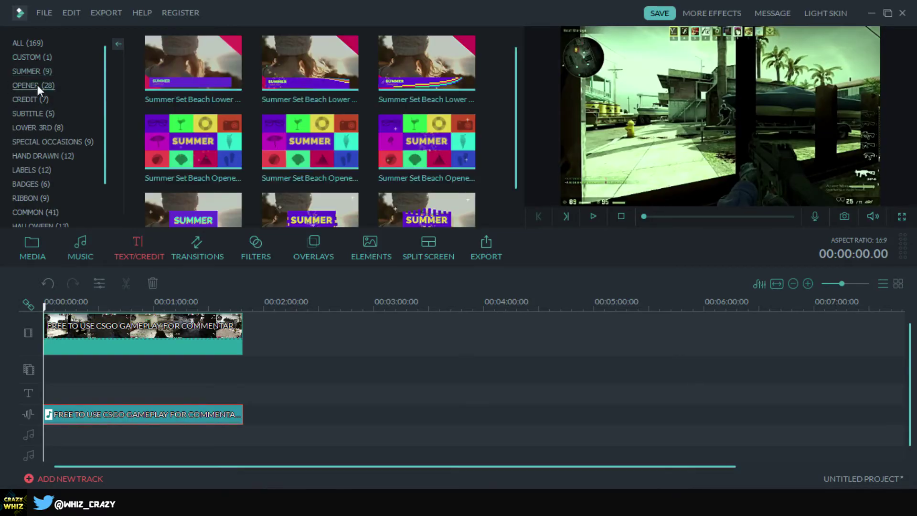
left_click(37, 84)
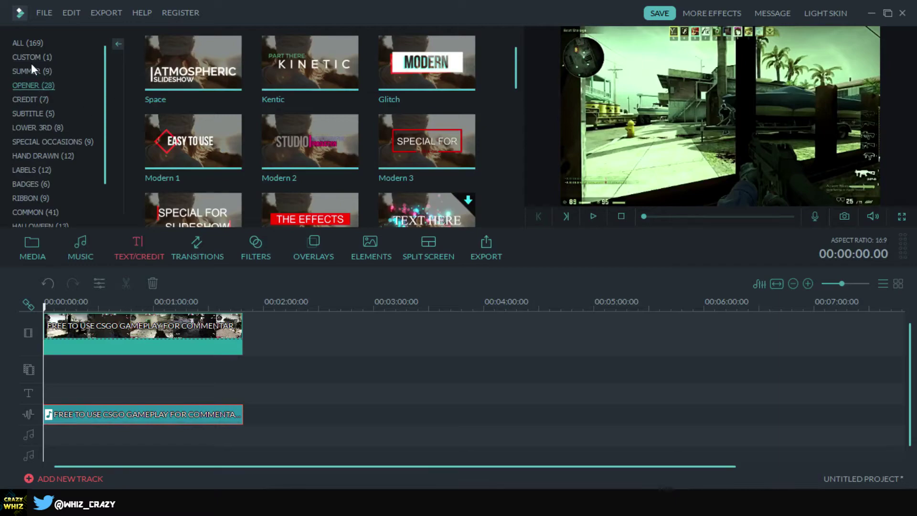
scroll(340, 123, "down", 2)
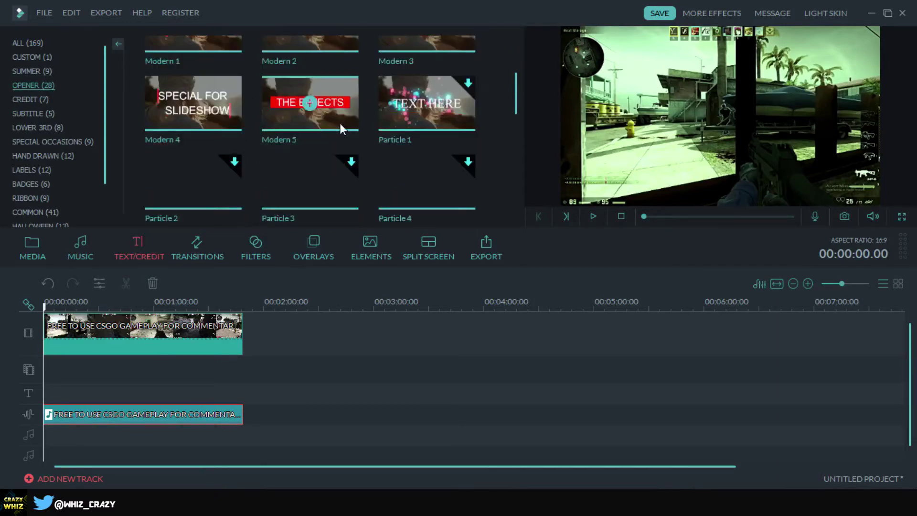
left_click(311, 104)
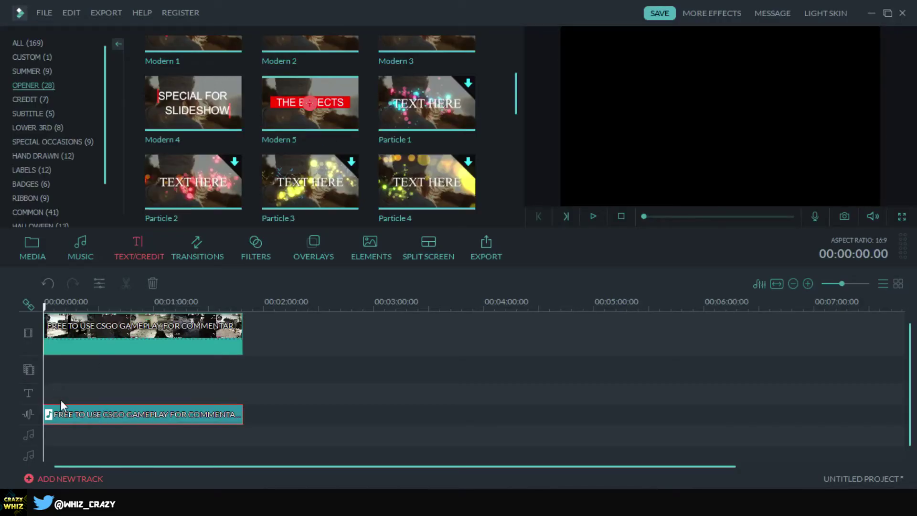
mouse_move(50, 392)
left_mouse_down()
mouse_move(125, 383)
mouse_move(54, 393)
left_mouse_up()
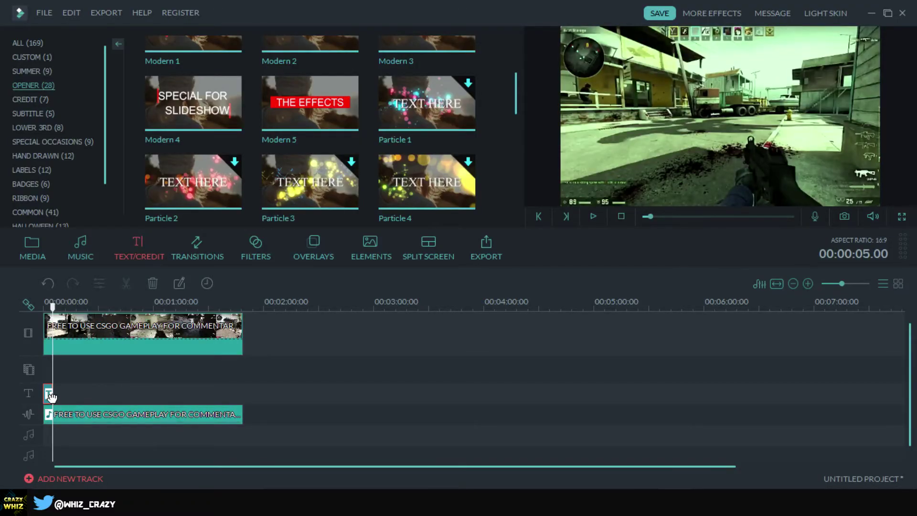
Replace the opener's text with "SUSCRIBE" and move it to the middle of the red bar.
double_click(50, 395)
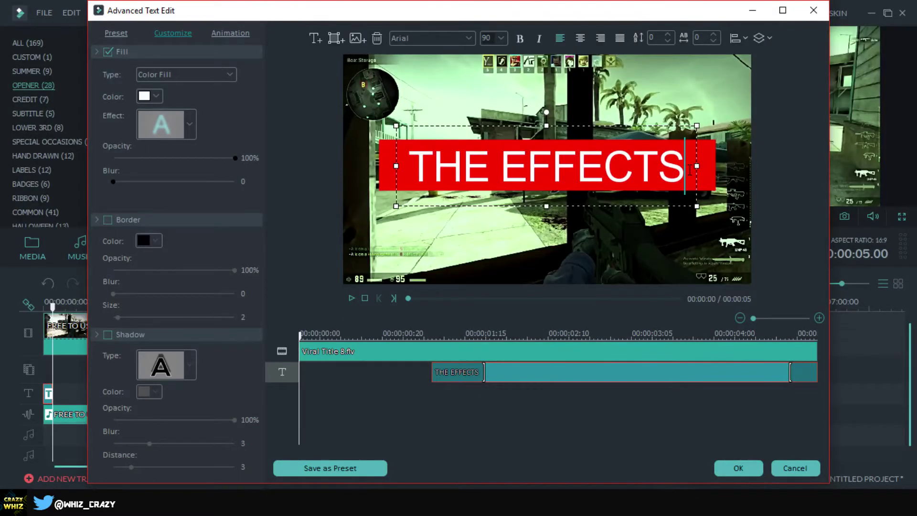
key("BackSpace")
key("BackSpace")
key("BackSpace")
key("BackSpace")
key("BackSpace")
key("BackSpace")
key("BackSpace")
key("BackSpace")
key("BackSpace")
key("BackSpace")
key("BackSpace")
type("SUB")
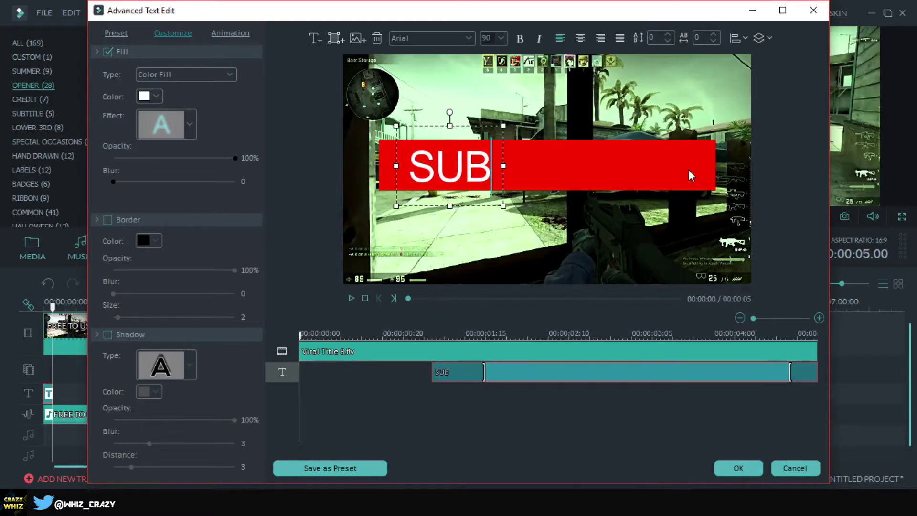
key("BackSpace")
type("SCRIBE")
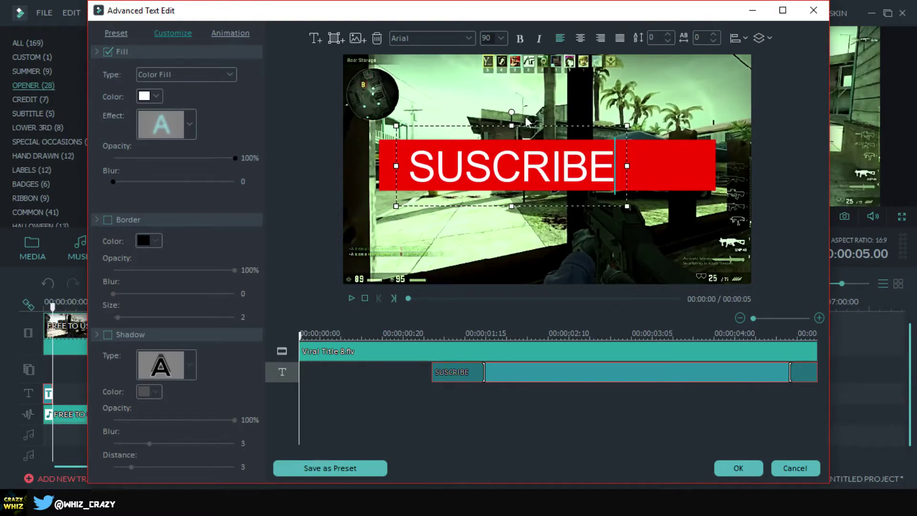
left_click_drag(515, 122, 553, 121)
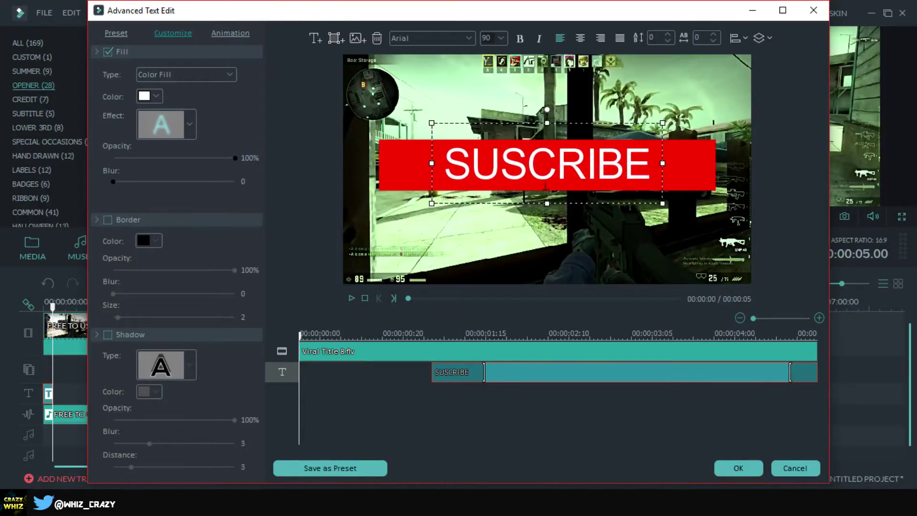
Change the "SUSCRIBE" text's font to Bacon in bold and nudge it down to recentre it on the red bar.
left_click(468, 38)
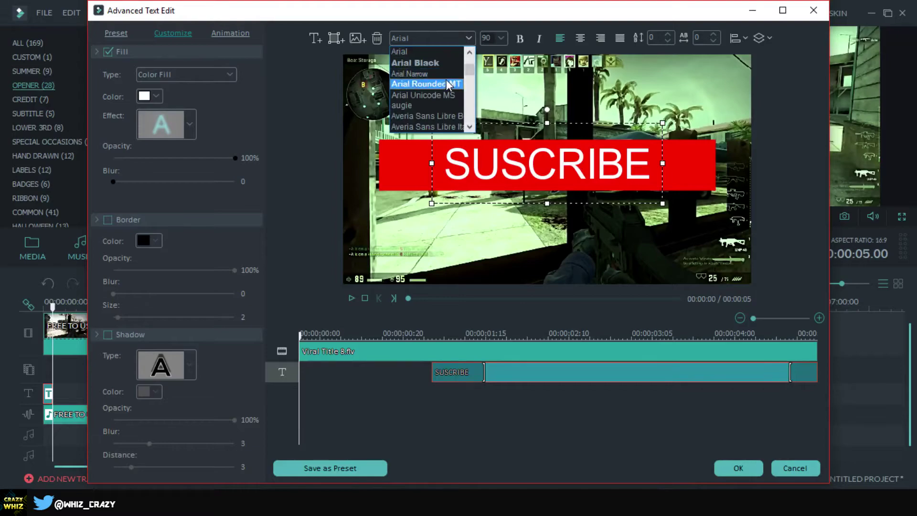
scroll(433, 119, "down", 3)
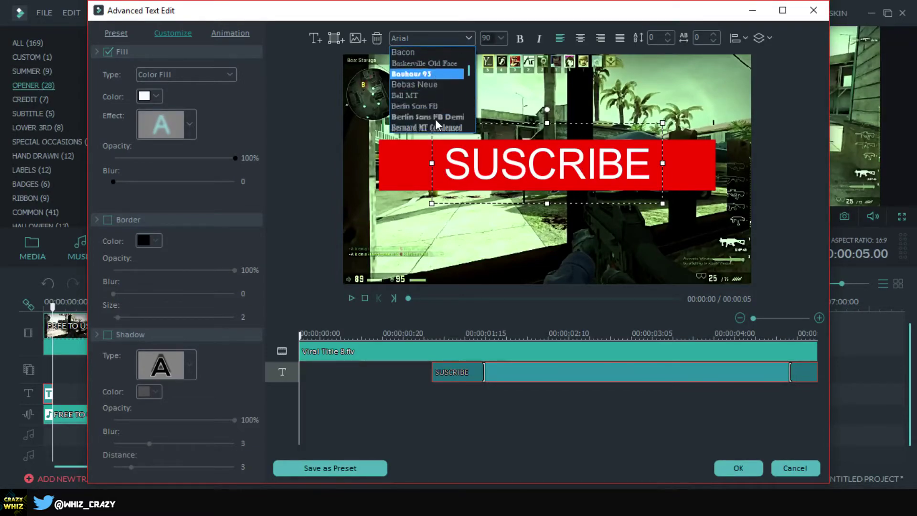
scroll(435, 118, "up", 2)
left_click(423, 66)
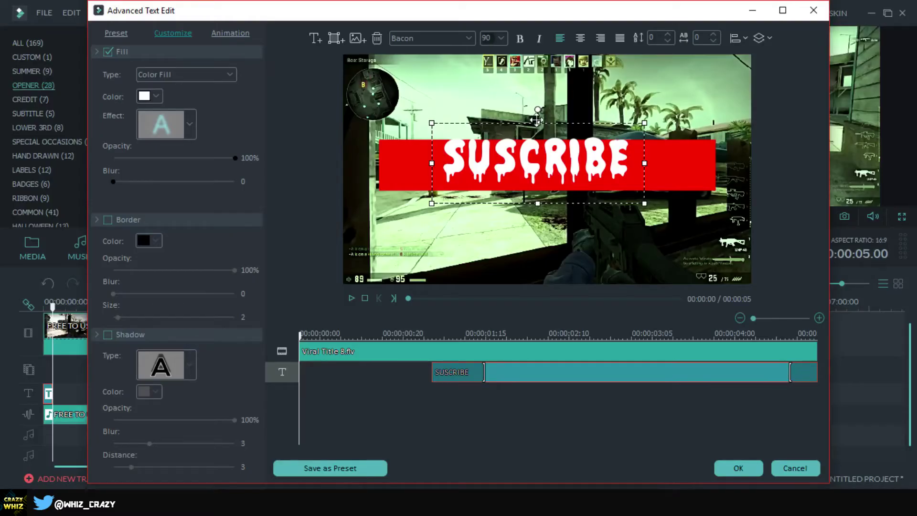
left_click_drag(537, 120, 543, 125)
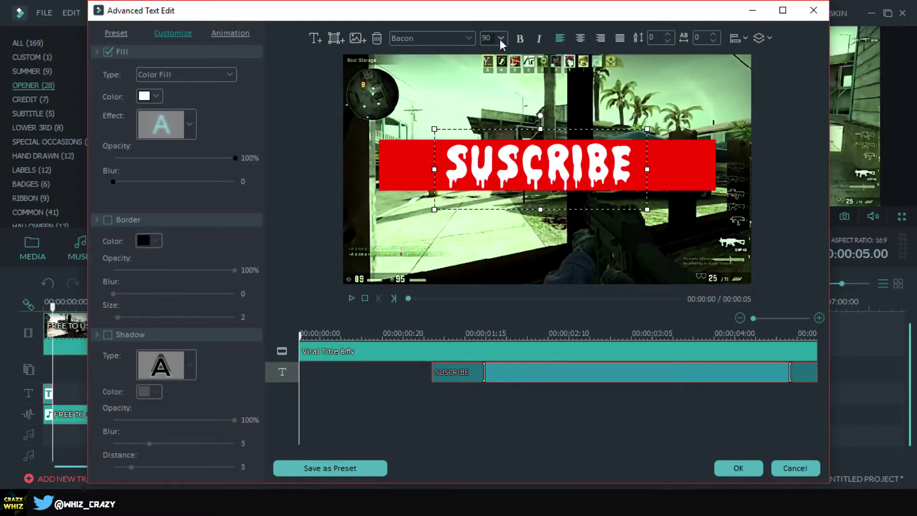
left_click(521, 39)
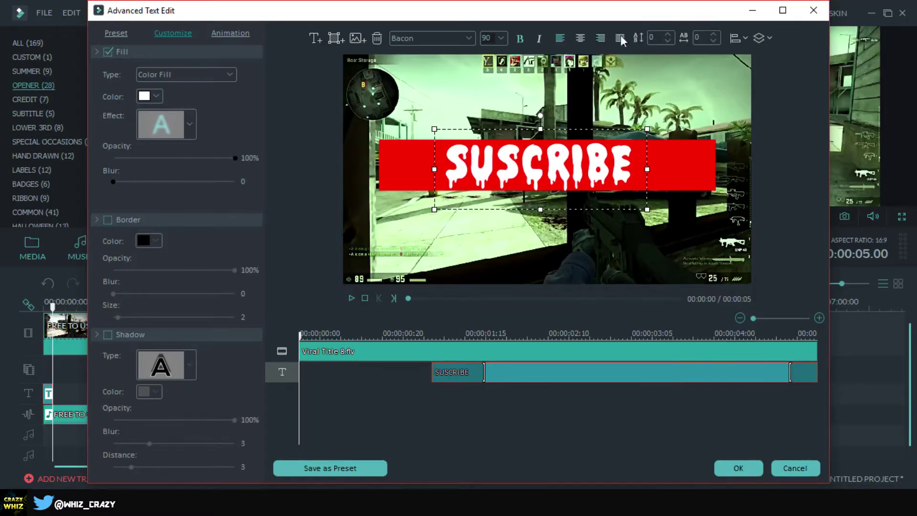
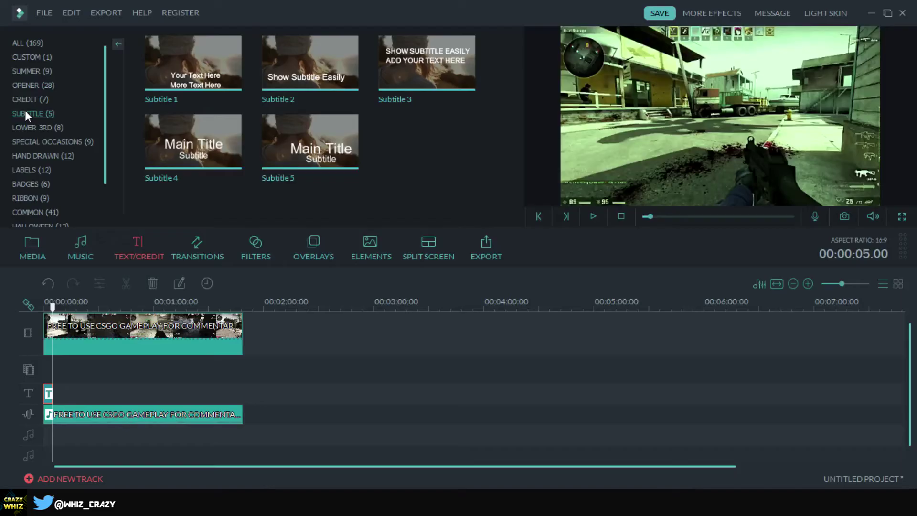
Browse the Lower 3rd, Badges, Halloween and Christmas text styles.
left_click(25, 127)
scroll(44, 171, "down", 1)
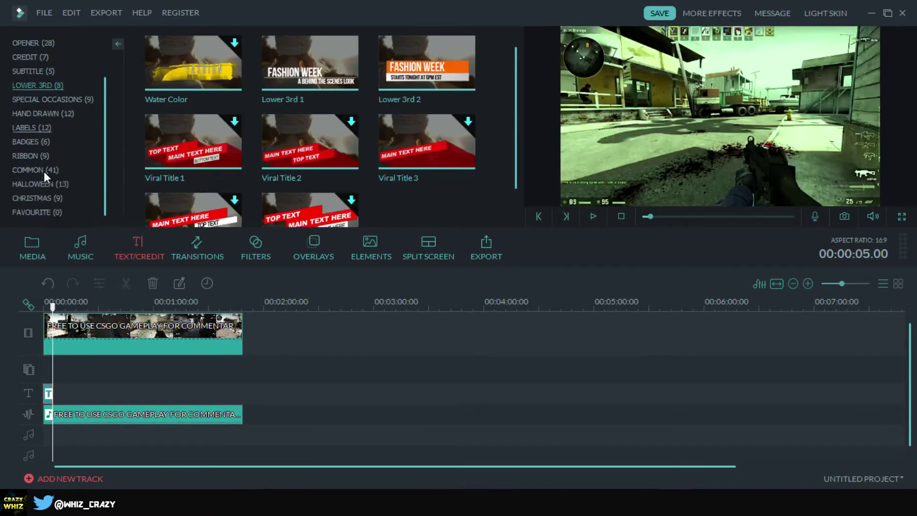
left_click(38, 144)
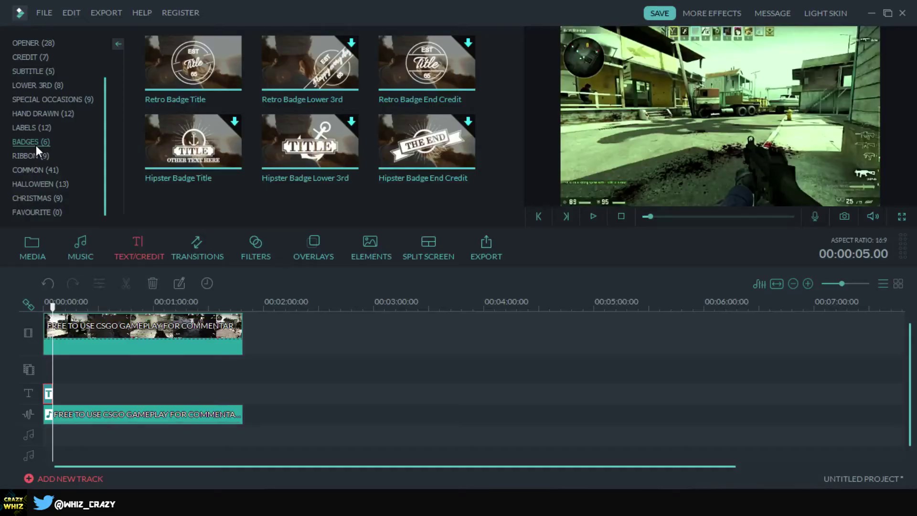
left_click(53, 186)
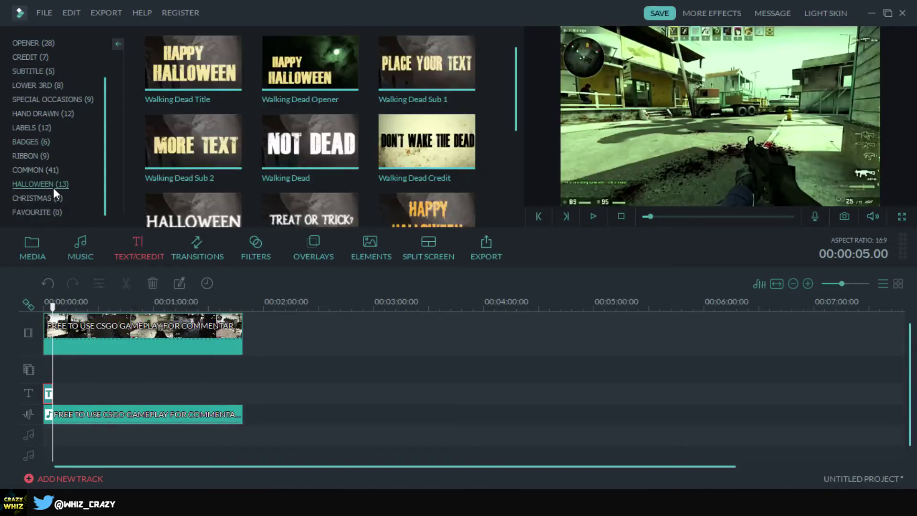
left_click(48, 199)
Add the Lower 3rd 1 title style to the favourites and show the Favourite category.
left_click(32, 85)
scroll(41, 70, "up", 1)
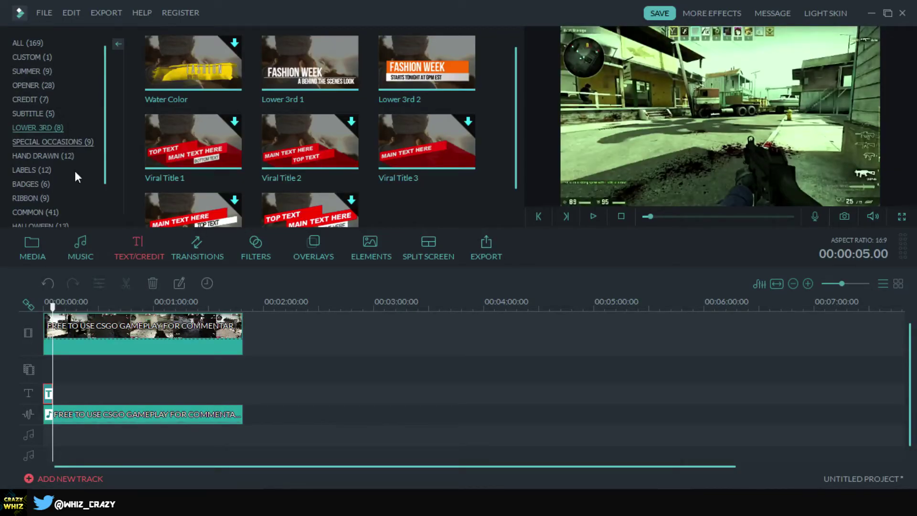
right_click(345, 73)
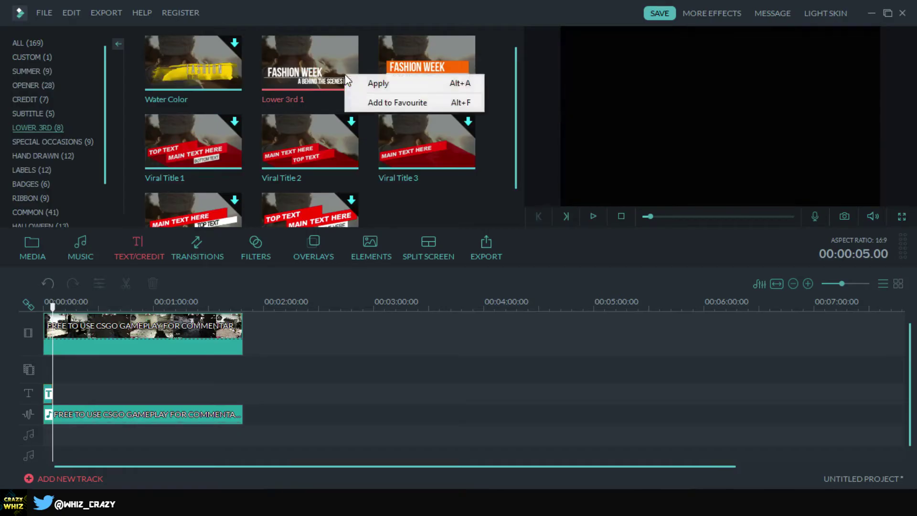
left_click(386, 106)
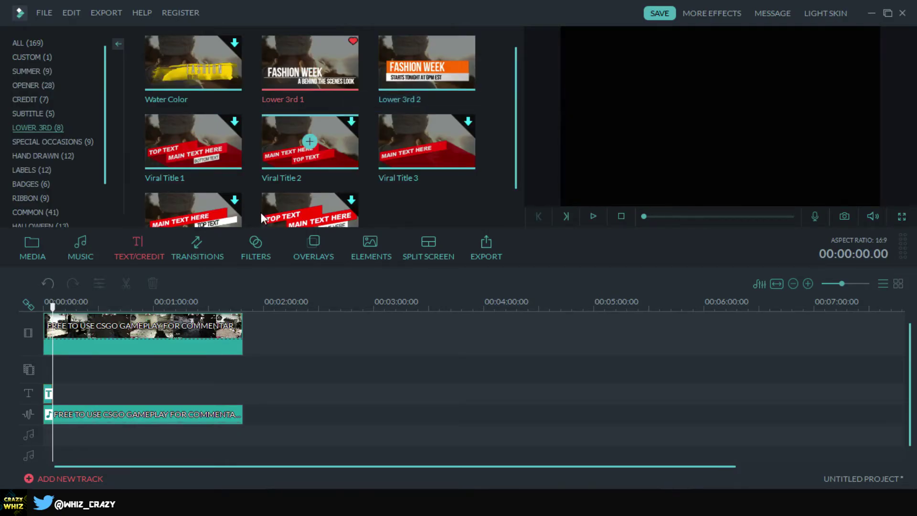
scroll(67, 159, "down", 2)
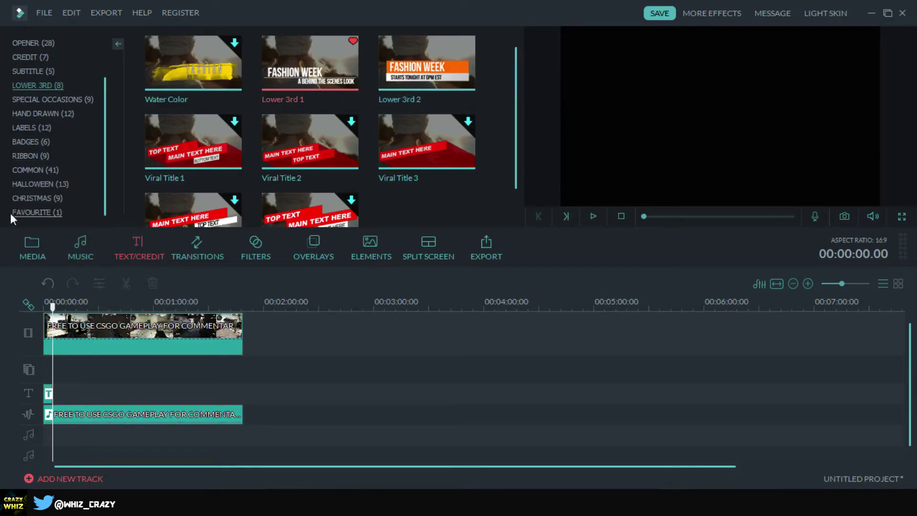
left_click(35, 211)
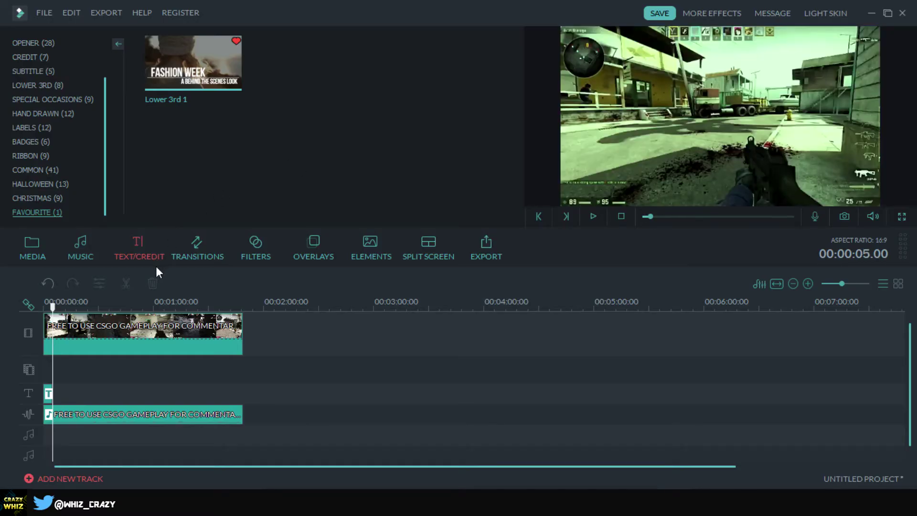
Browse the Summer and Basic transition categories.
left_click(196, 249)
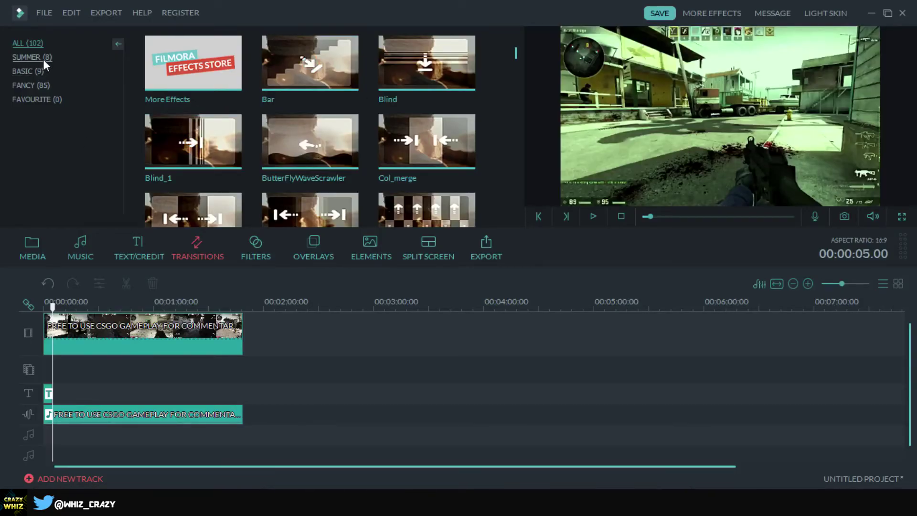
left_click(29, 58)
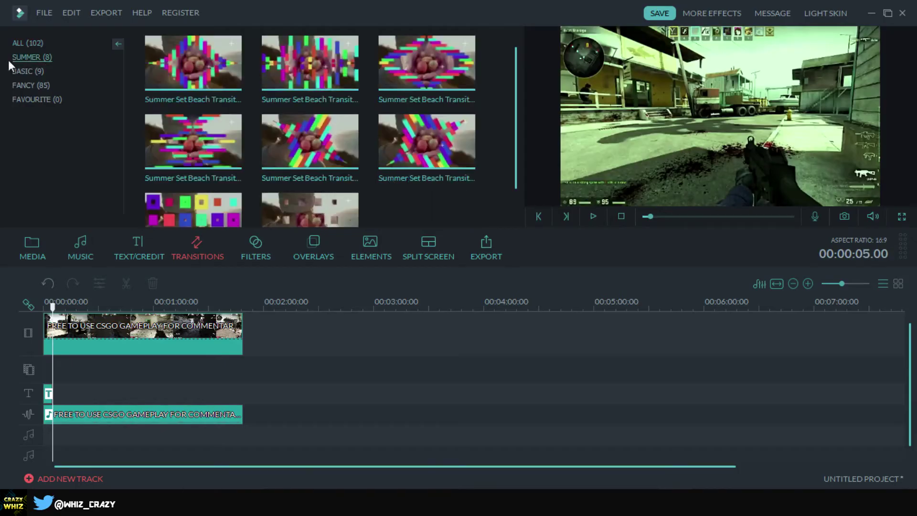
scroll(329, 133, "down", 1)
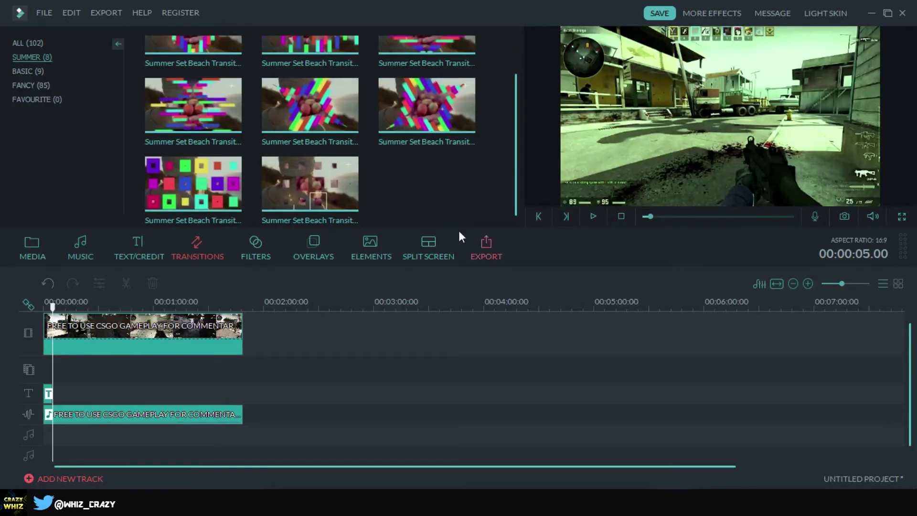
left_click(26, 71)
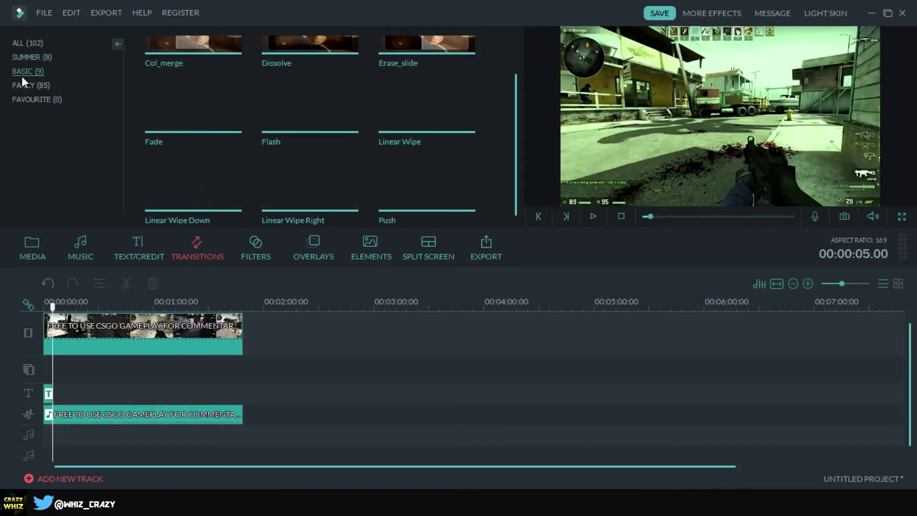
scroll(325, 99, "up", 1)
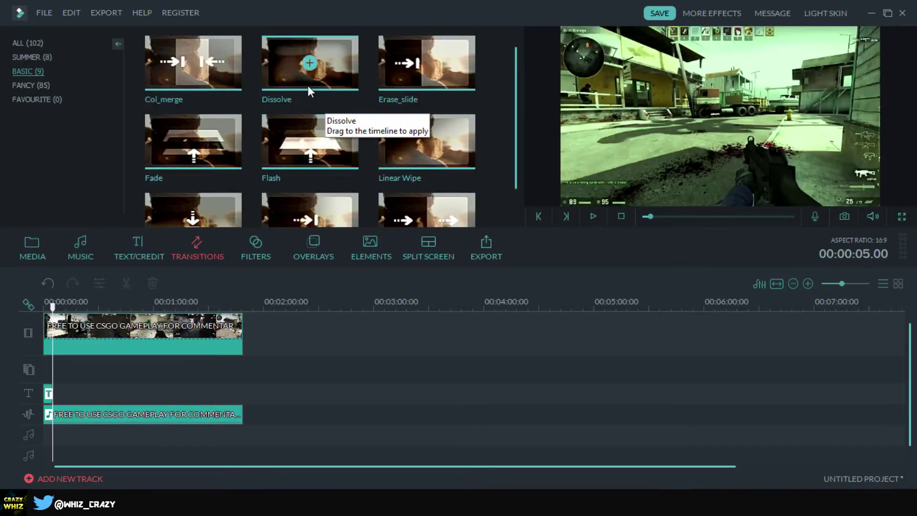
scroll(219, 168, "down", 1)
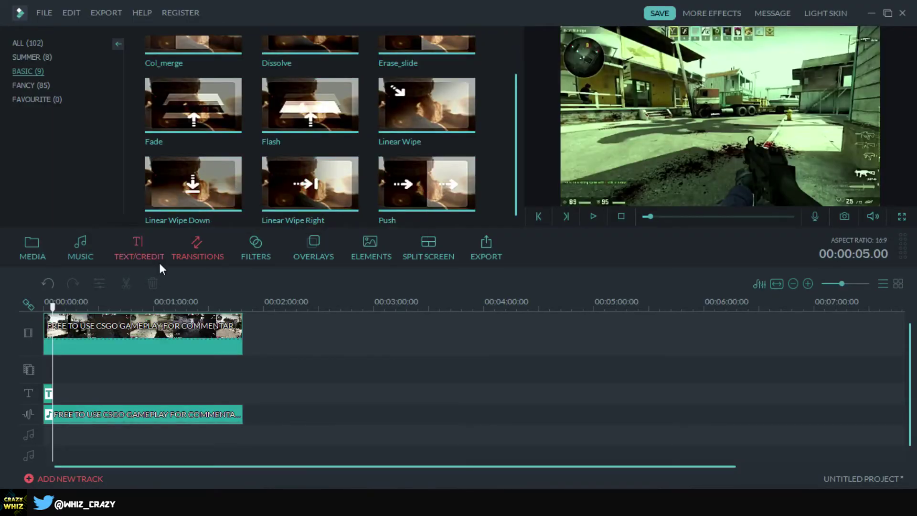
Split the gameplay clip at 00:00:14.06 and place a Fade transition on the cut.
left_click_drag(53, 308, 70, 328)
left_click(71, 328)
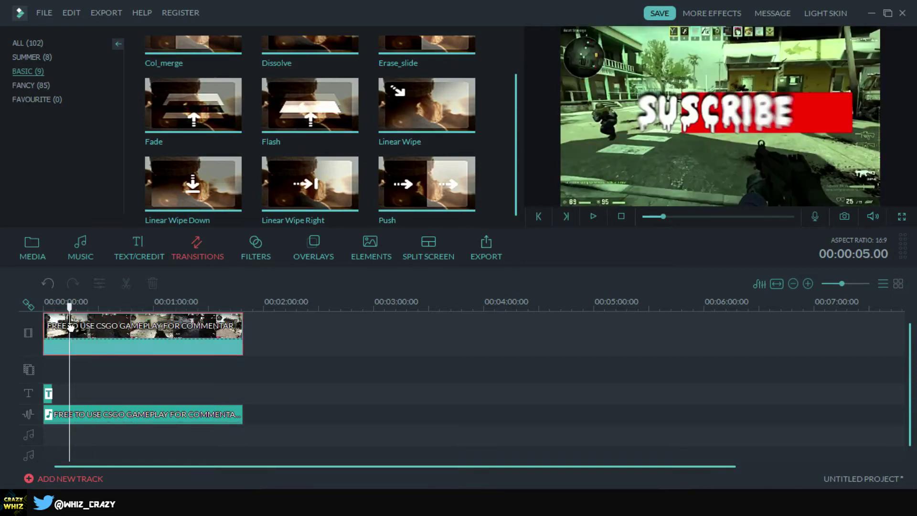
left_click(125, 283)
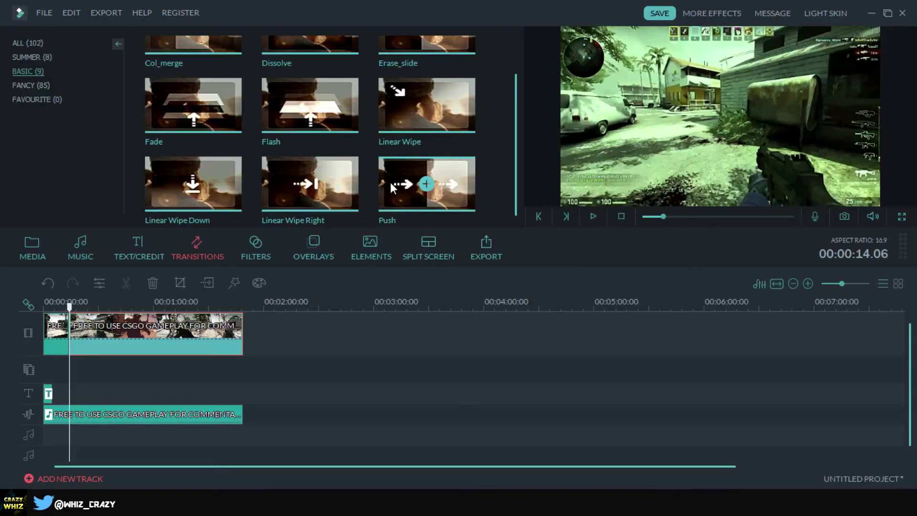
mouse_move(194, 105)
left_mouse_down()
mouse_move(211, 171)
mouse_move(165, 330)
mouse_move(70, 326)
mouse_move(70, 303)
left_mouse_up()
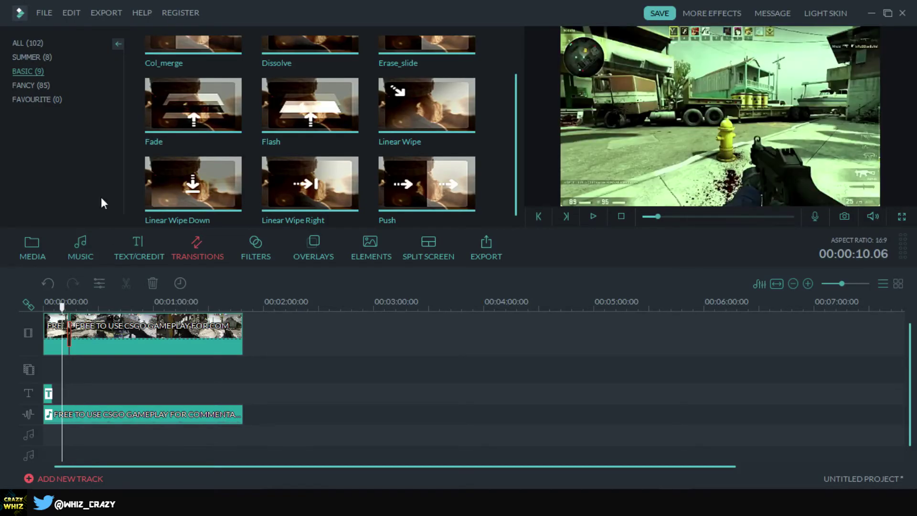
Browse the Fancy transitions and preview Roll_right_top.
left_click(37, 89)
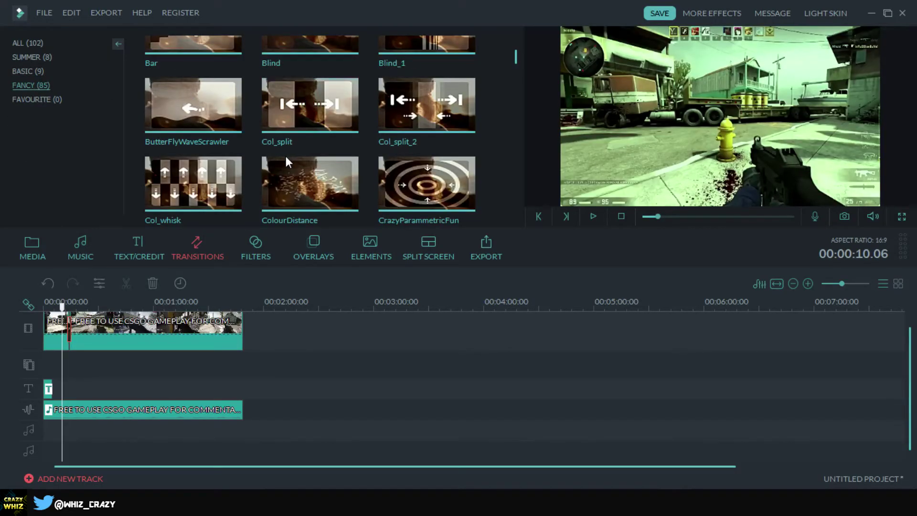
scroll(288, 154, "down", 3)
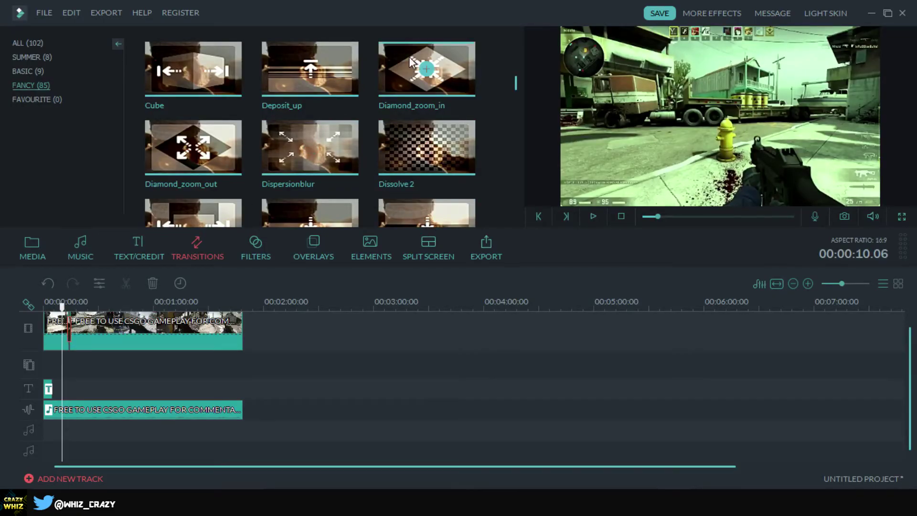
scroll(409, 56, "down", 3)
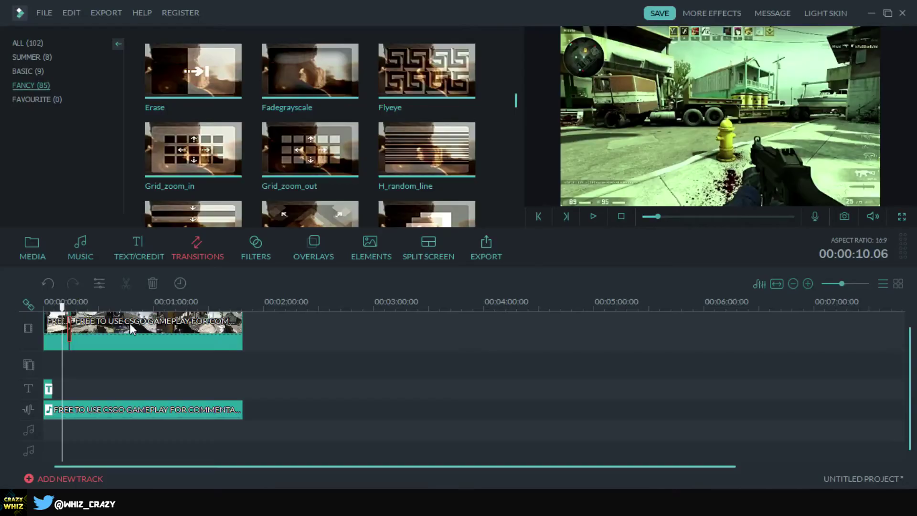
scroll(310, 143, "down", 5)
left_click(302, 119)
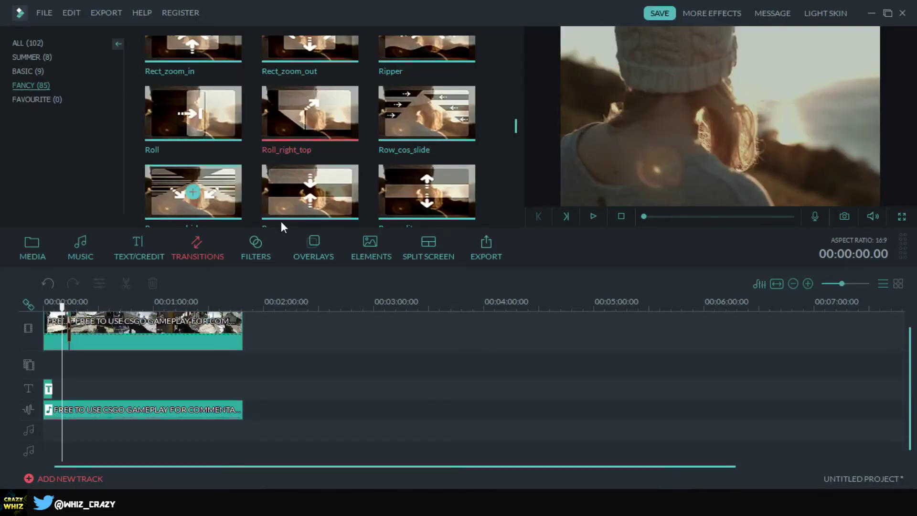
Browse the Faux Film, Night Life, Lomography, Black & White, Sepia Tone and Distortion filter categories.
left_click(260, 251)
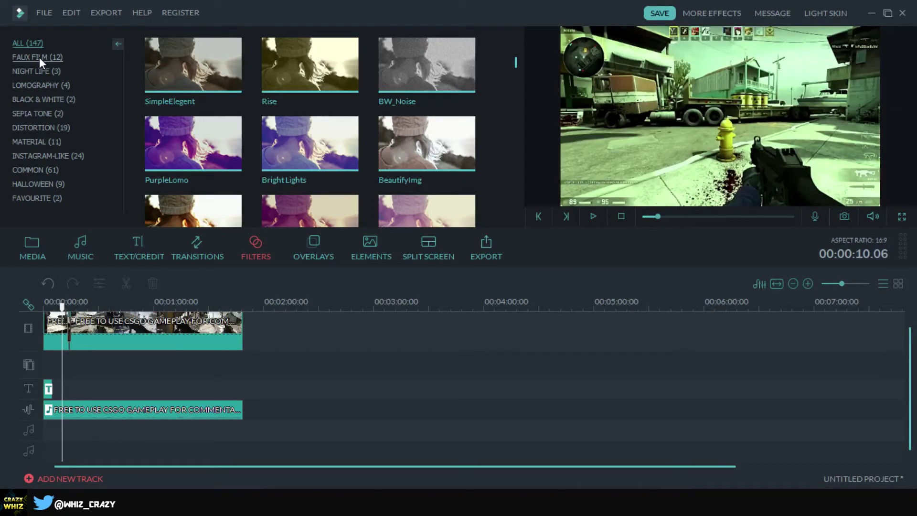
left_click(39, 58)
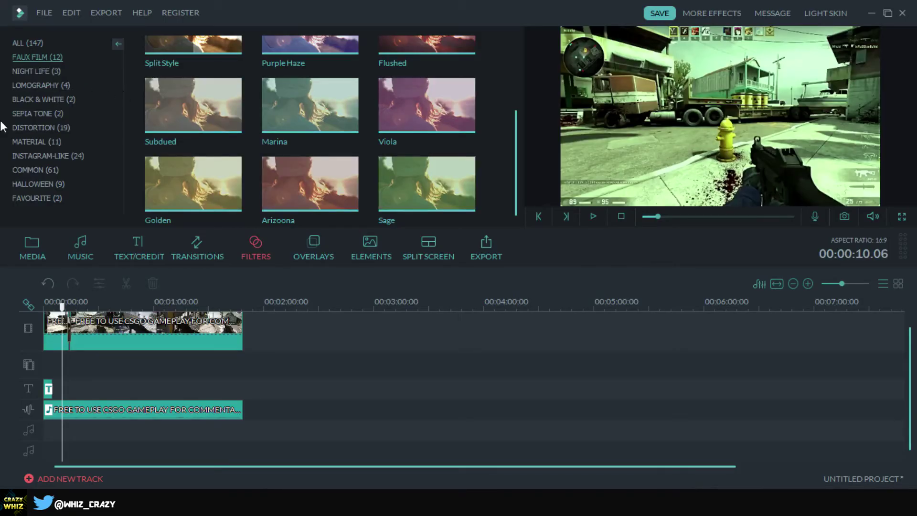
left_click(35, 70)
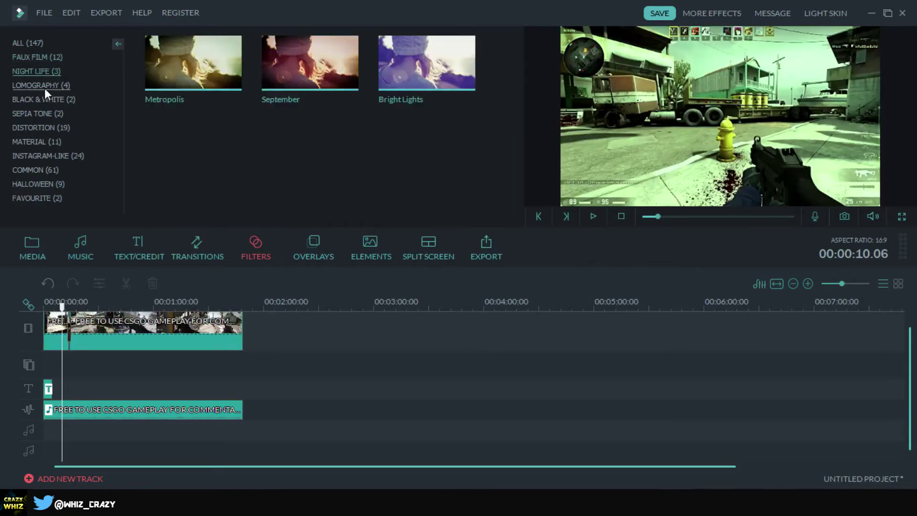
left_click(41, 84)
left_click(53, 100)
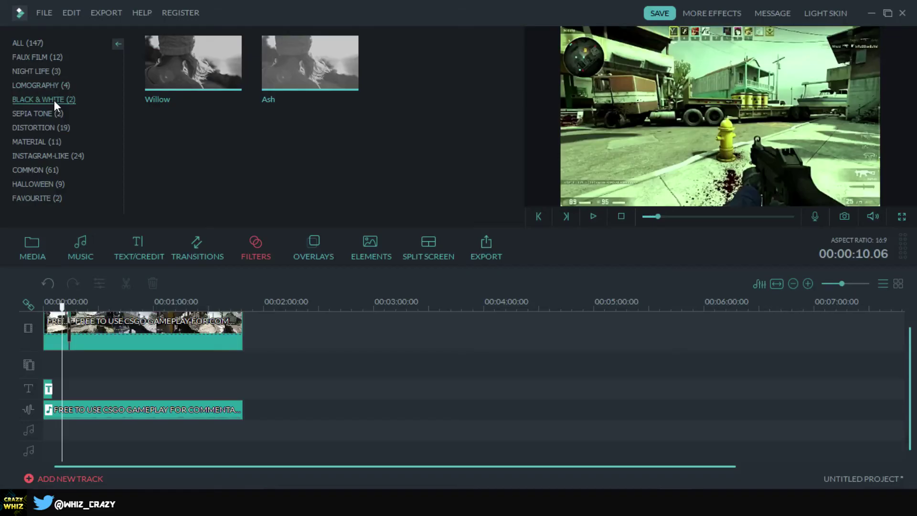
left_click(54, 111)
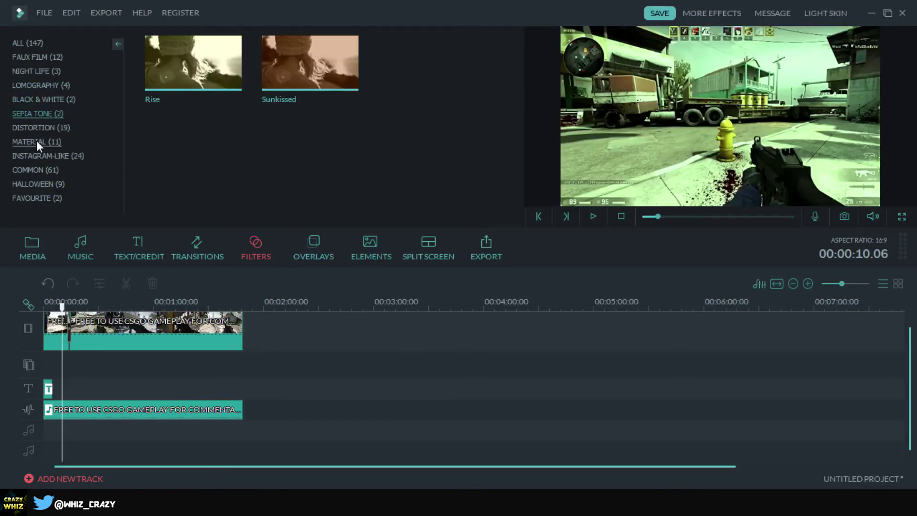
left_click(36, 130)
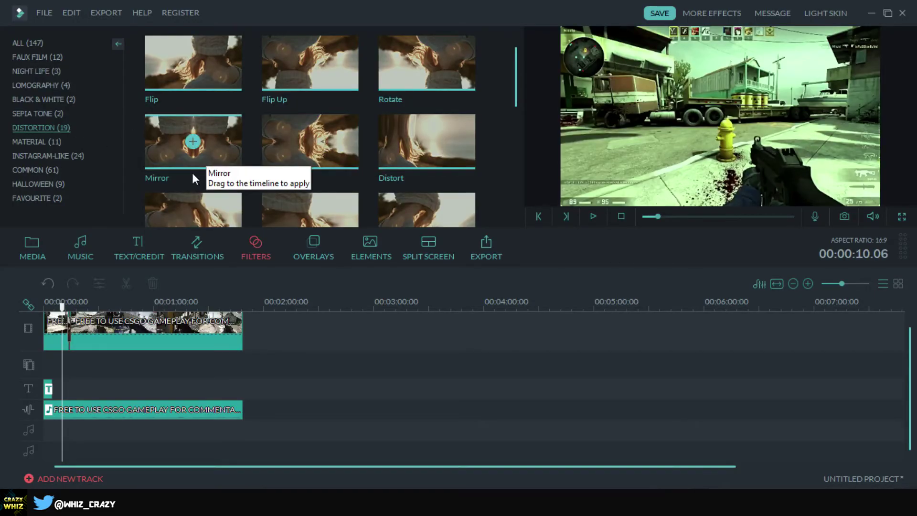
scroll(287, 170, "down", 5)
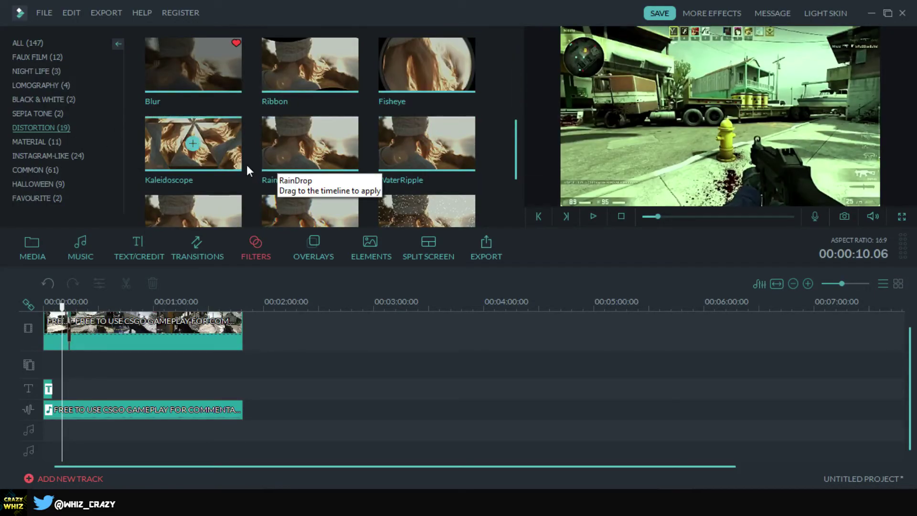
scroll(404, 93, "down", 3)
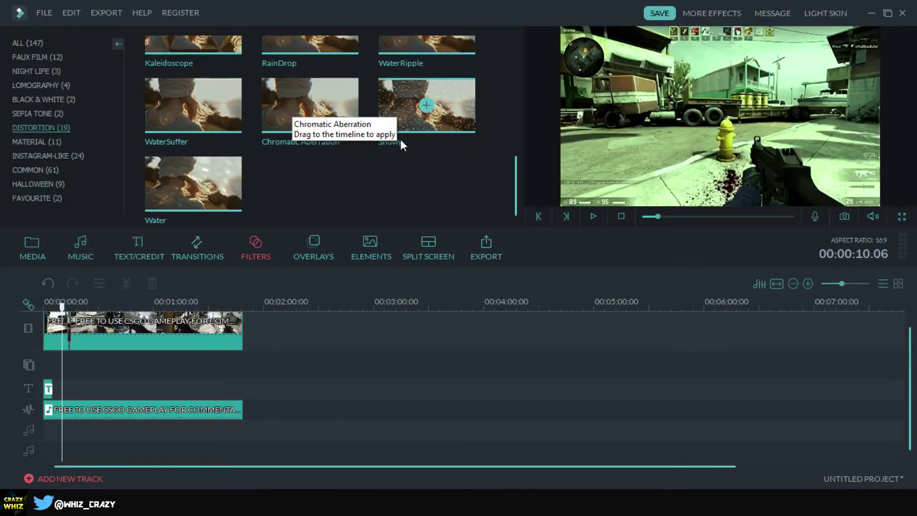
Browse the Material and Instagram-Like filter categories.
left_click(36, 143)
scroll(284, 148, "up", 2)
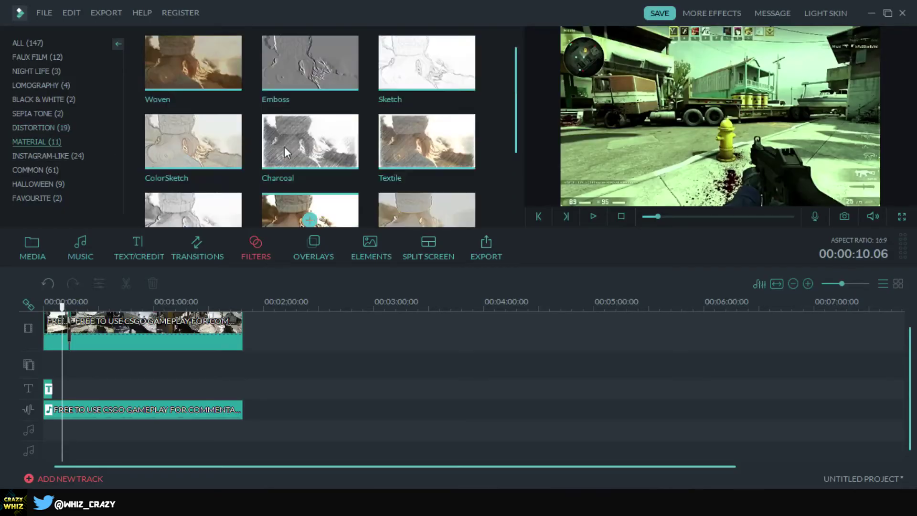
left_click(62, 159)
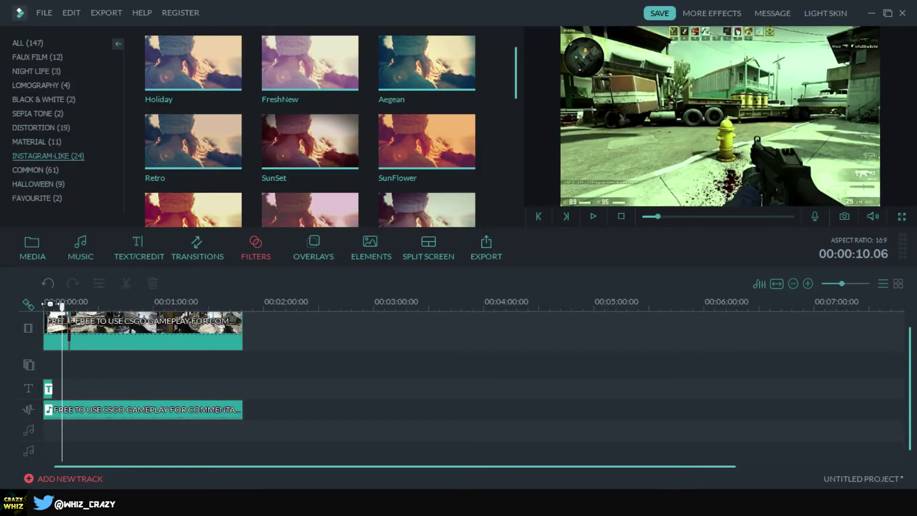
Add the Aegean filter at the start of the timeline, stretch it over the full gameplay footage and scrub through the result.
left_click_drag(28, 318, 27, 317)
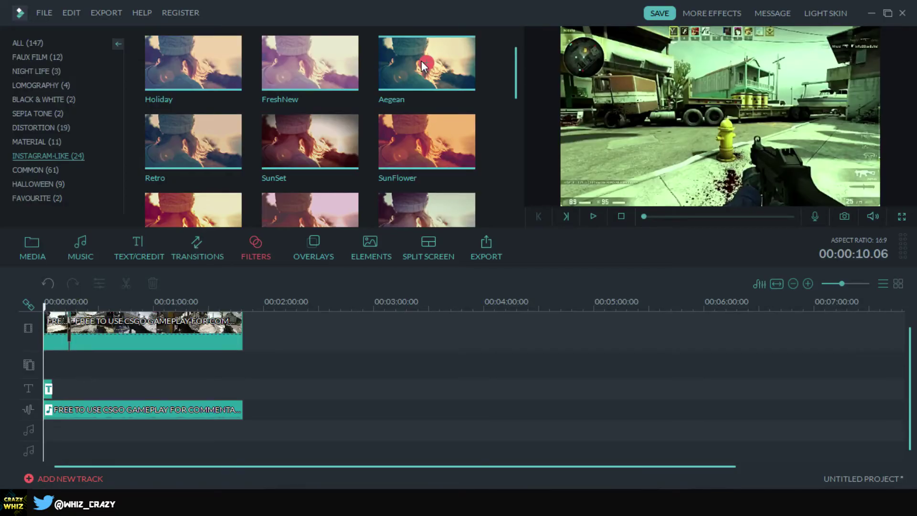
left_click_drag(423, 66, 54, 362)
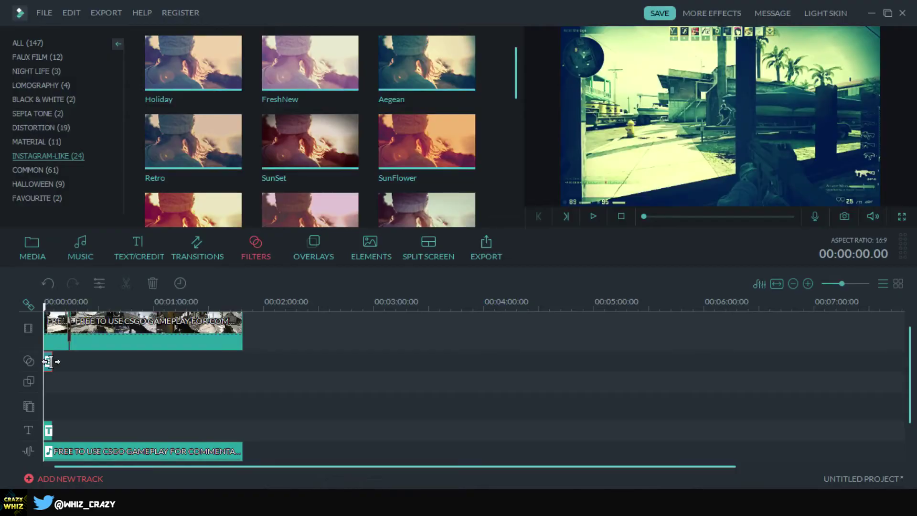
left_click_drag(49, 361, 245, 309)
left_click(145, 329)
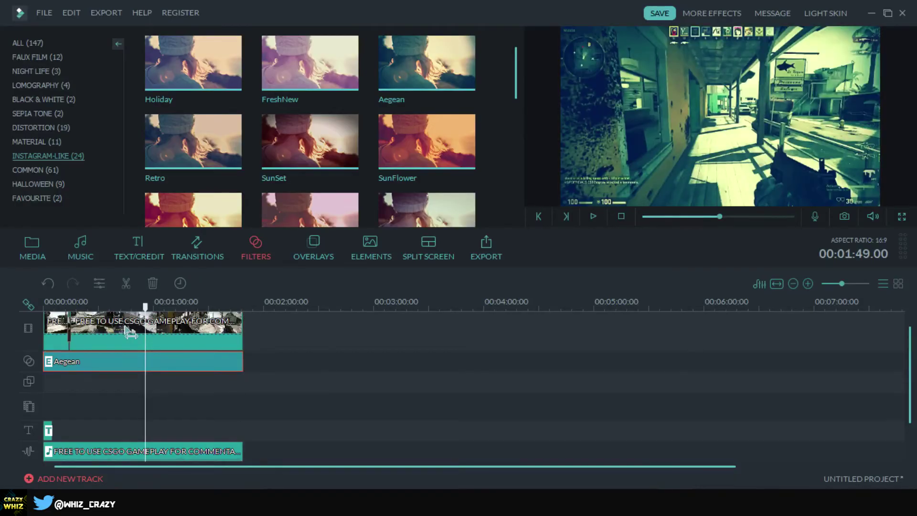
left_click_drag(125, 327, 44, 325)
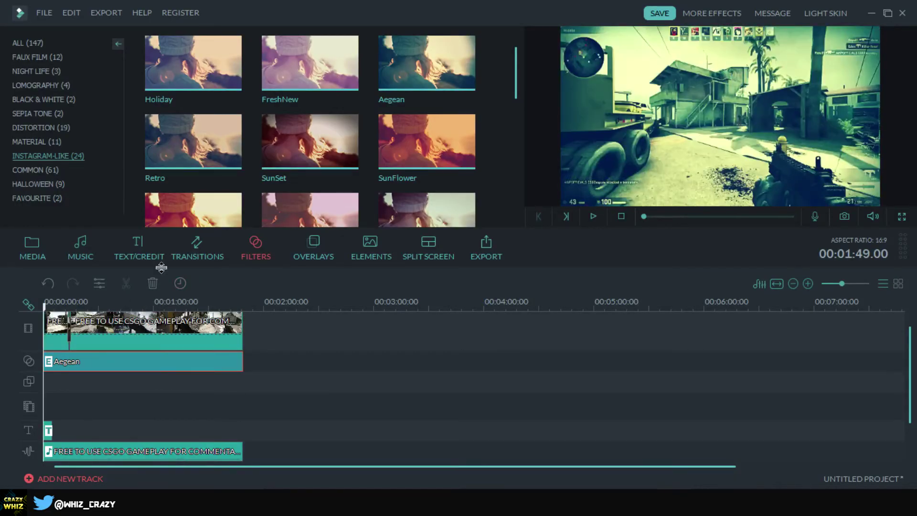
Browse the Summer, Lens Flare, Old Film and TV Static overlay packs.
left_click(312, 248)
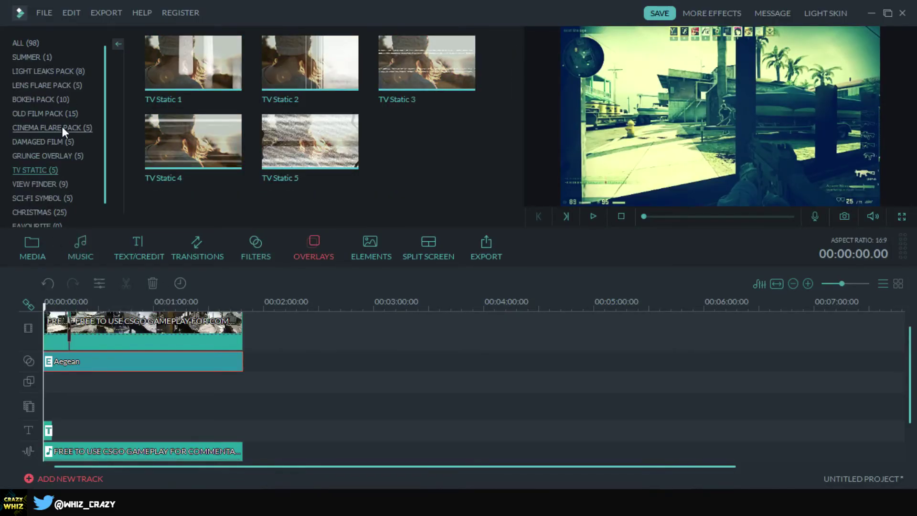
left_click(29, 58)
left_click(38, 85)
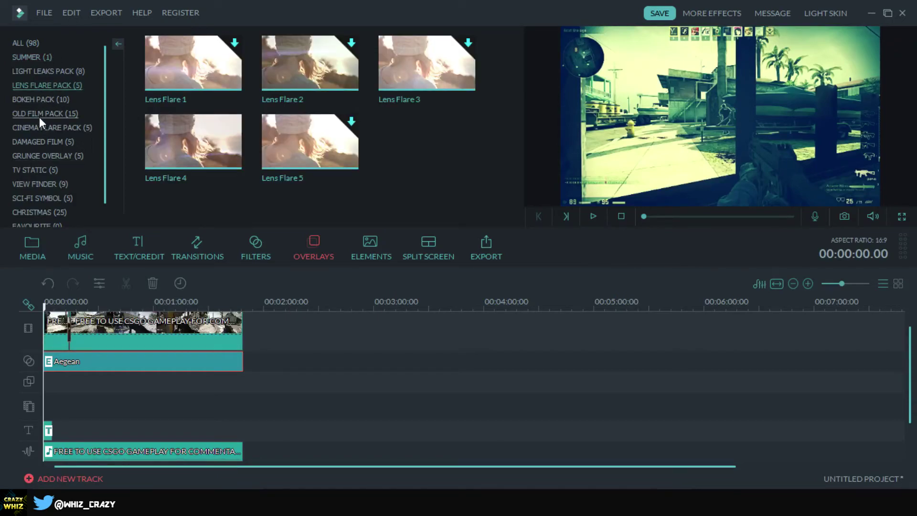
left_click(39, 115)
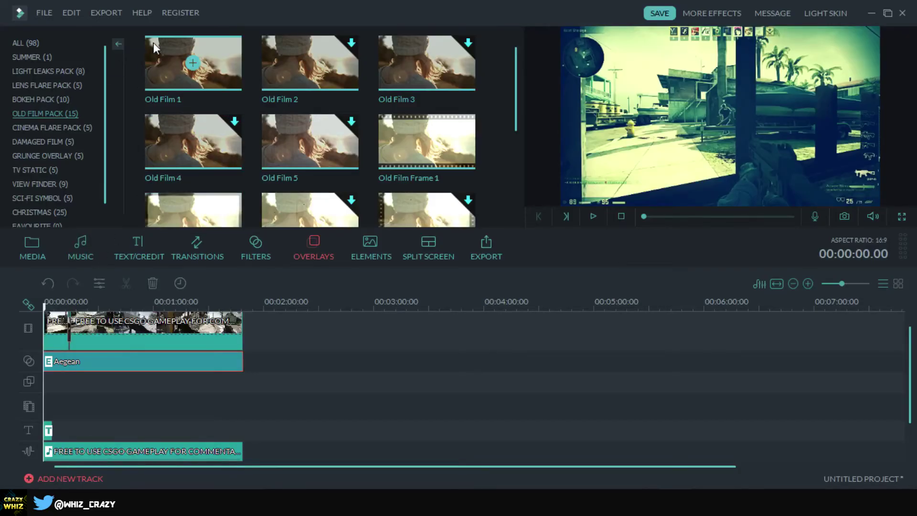
mouse_move(192, 129)
mouse_move(192, 64)
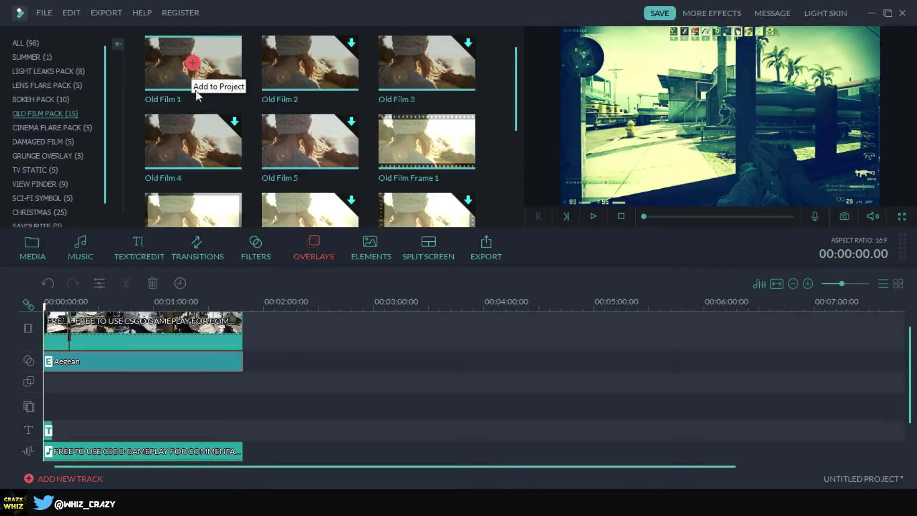
left_click(35, 169)
scroll(40, 82, "down", 1)
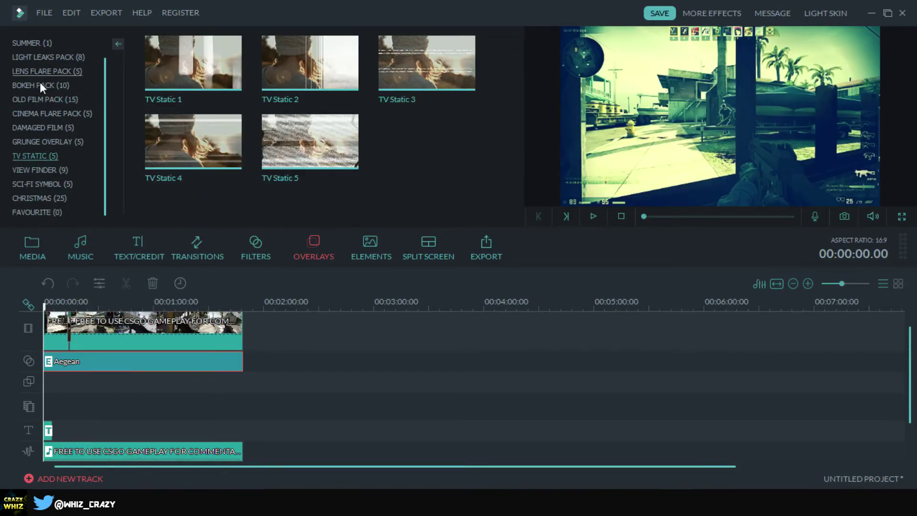
Add the Old Film 1 overlay across the full gameplay footage, below the Aegean filter, and slightly lower its Alpha.
left_click(49, 104)
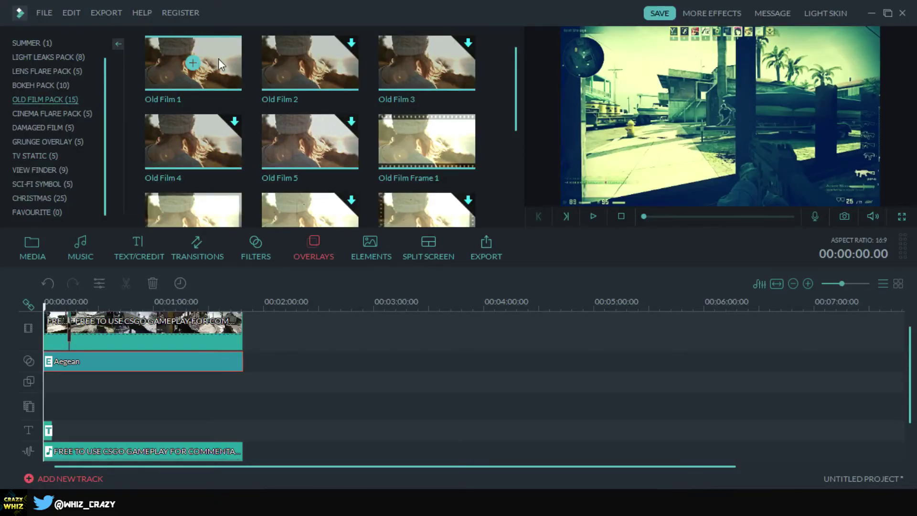
mouse_move(220, 58)
left_mouse_down()
mouse_move(76, 386)
mouse_move(57, 409)
mouse_move(45, 383)
mouse_move(220, 382)
left_mouse_up()
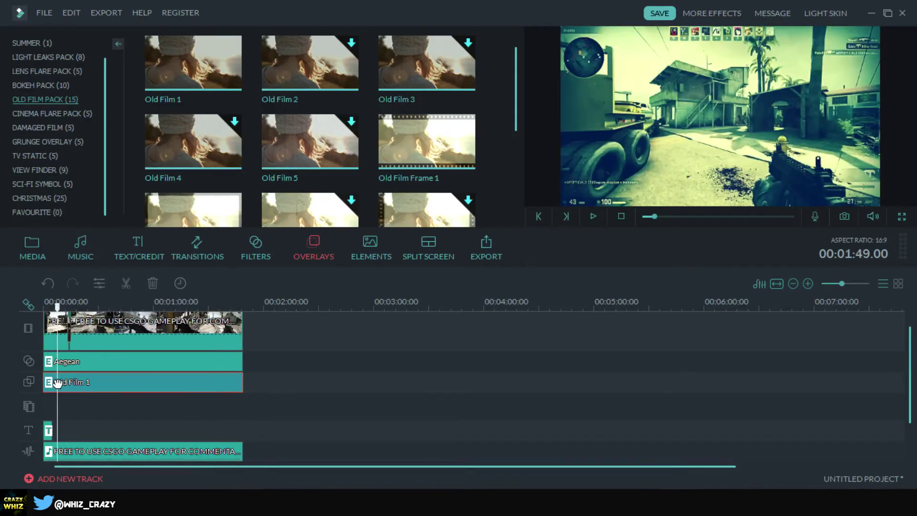
double_click(76, 386)
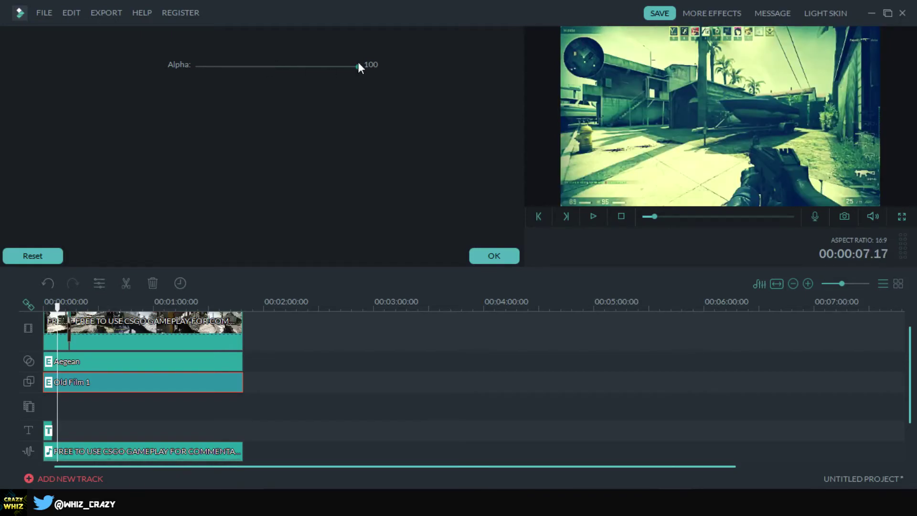
mouse_move(359, 67)
left_mouse_down()
mouse_move(237, 68)
mouse_move(343, 74)
left_mouse_up()
left_click(501, 250)
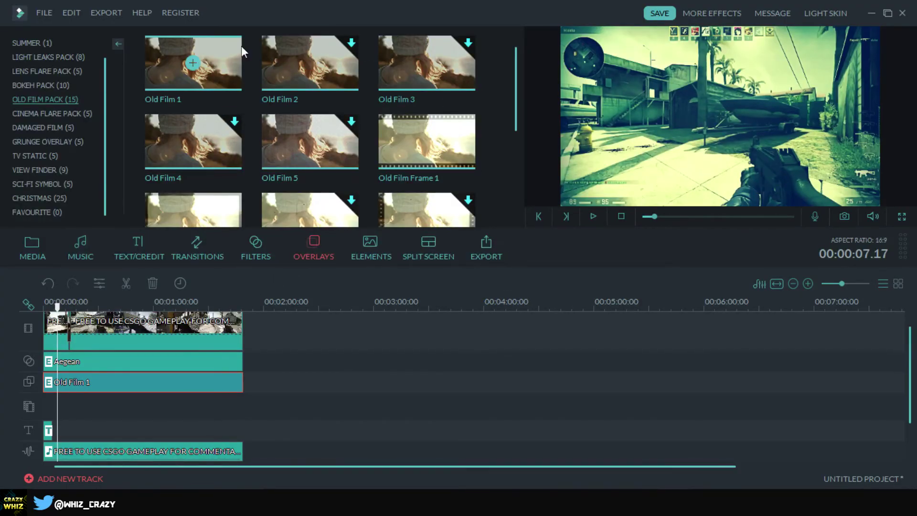
right_click(222, 64)
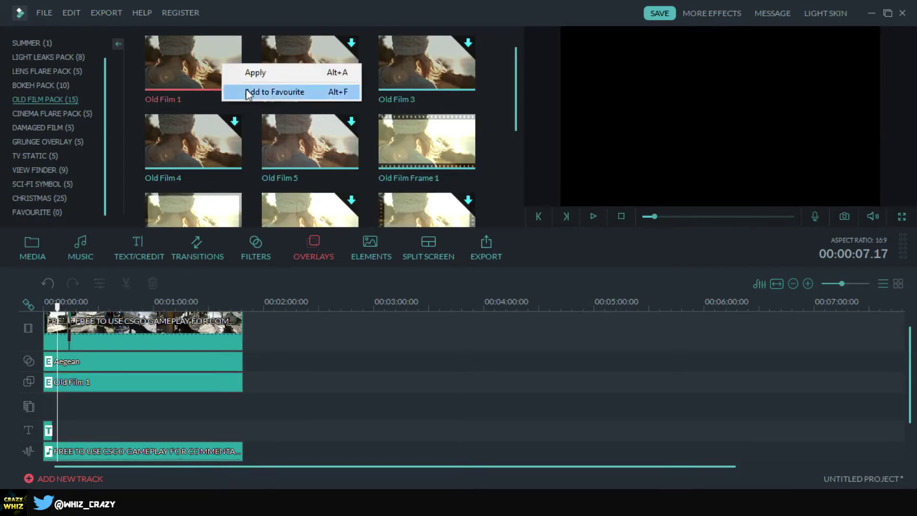
left_click(294, 7)
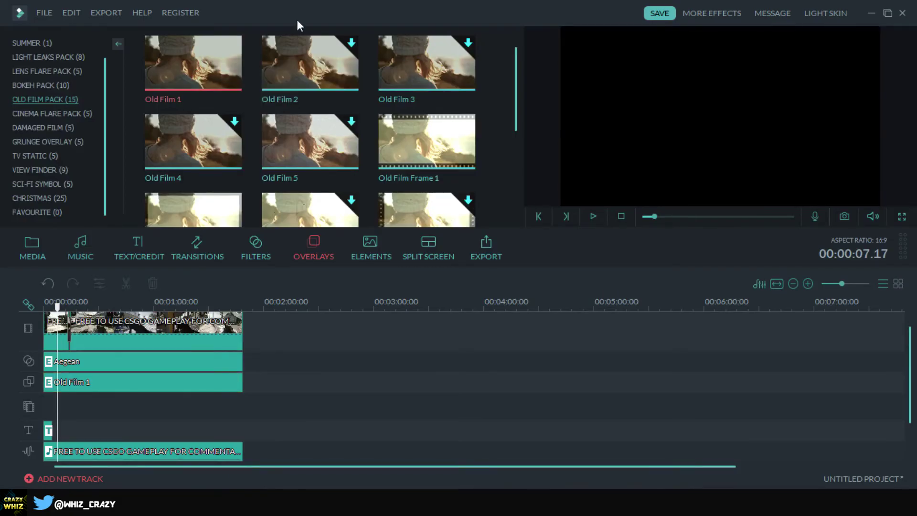
Browse the Shapes, Hand Drawn, Badge and Tutorial element categories.
left_click(374, 259)
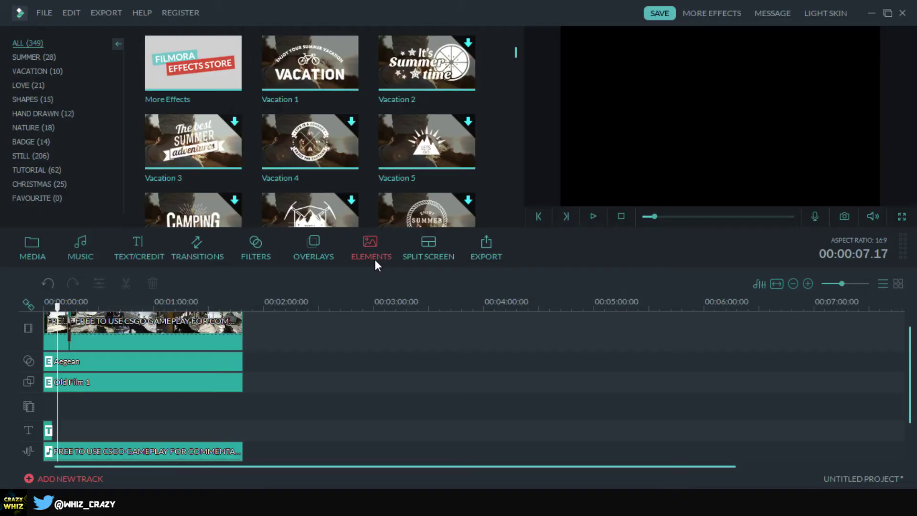
left_click(32, 99)
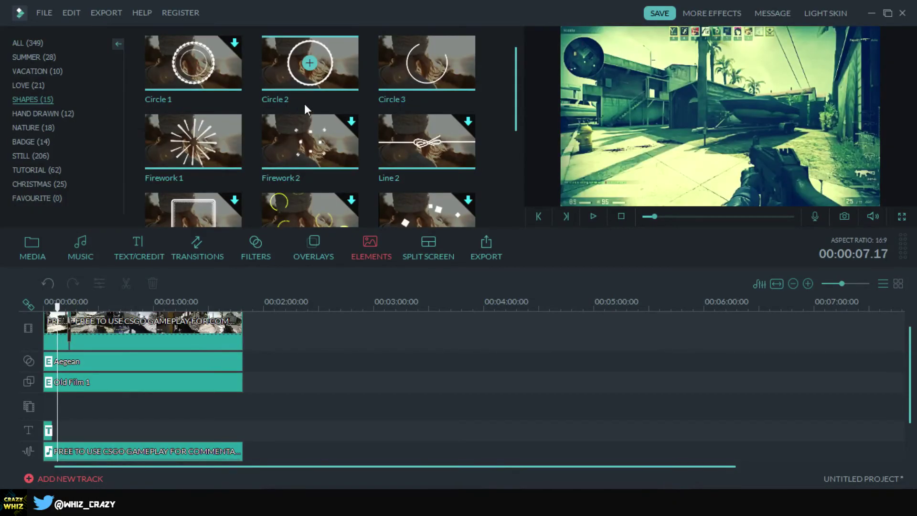
scroll(311, 105, "down", 3)
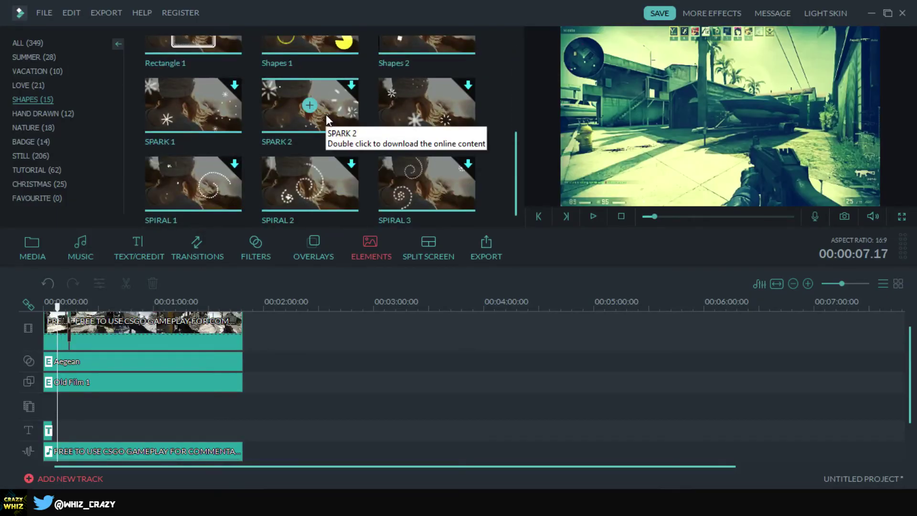
left_click(35, 117)
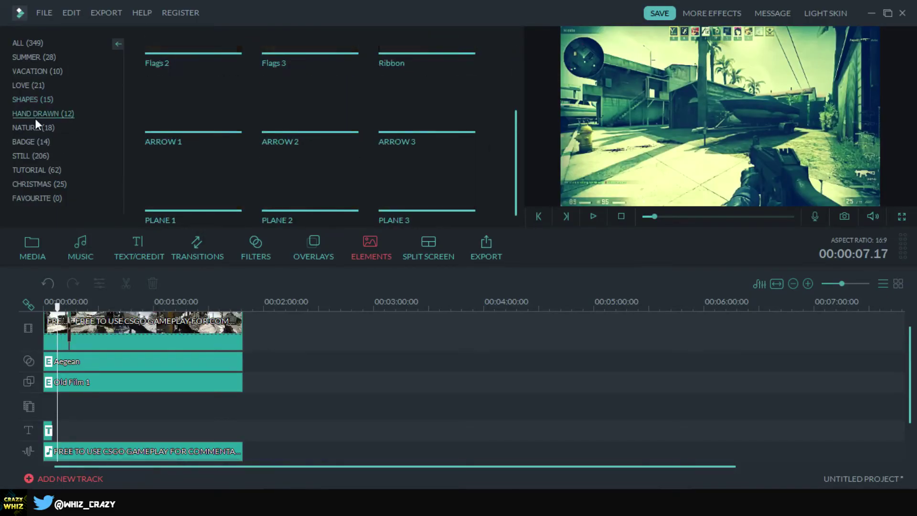
left_click(24, 141)
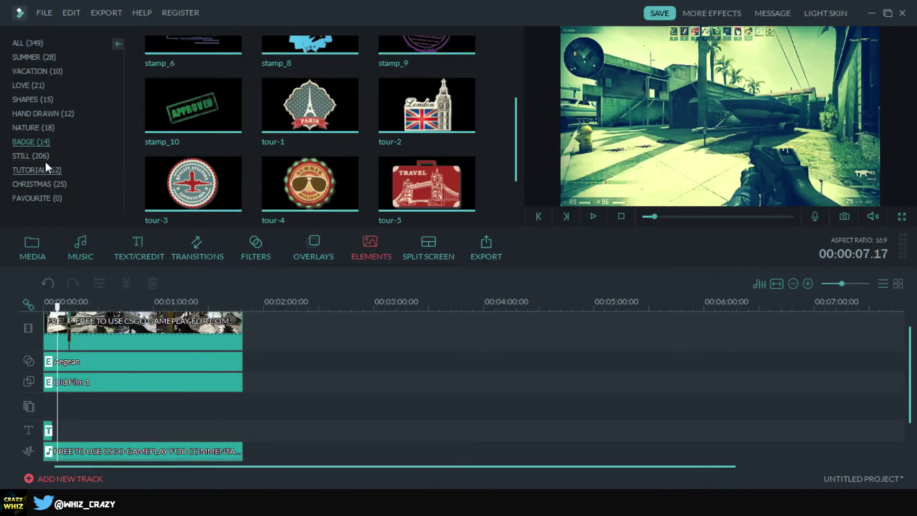
left_click(32, 172)
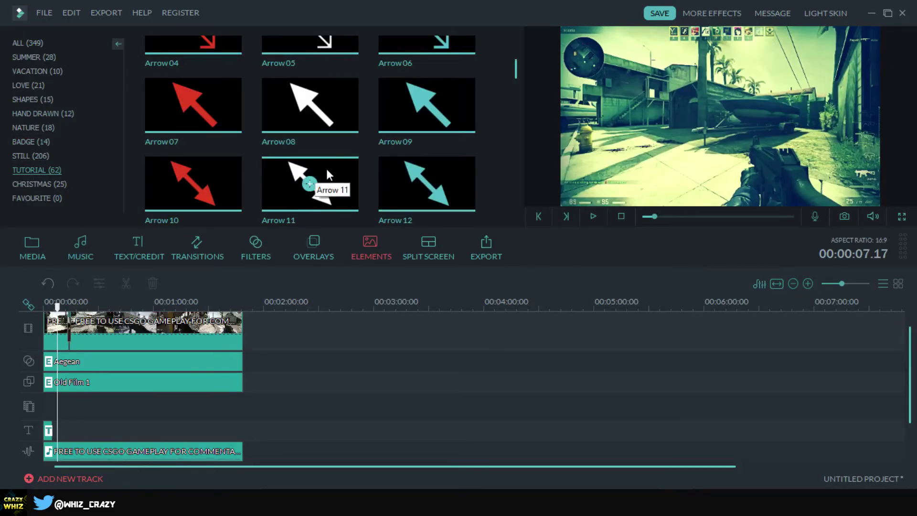
scroll(266, 162, "up", 3)
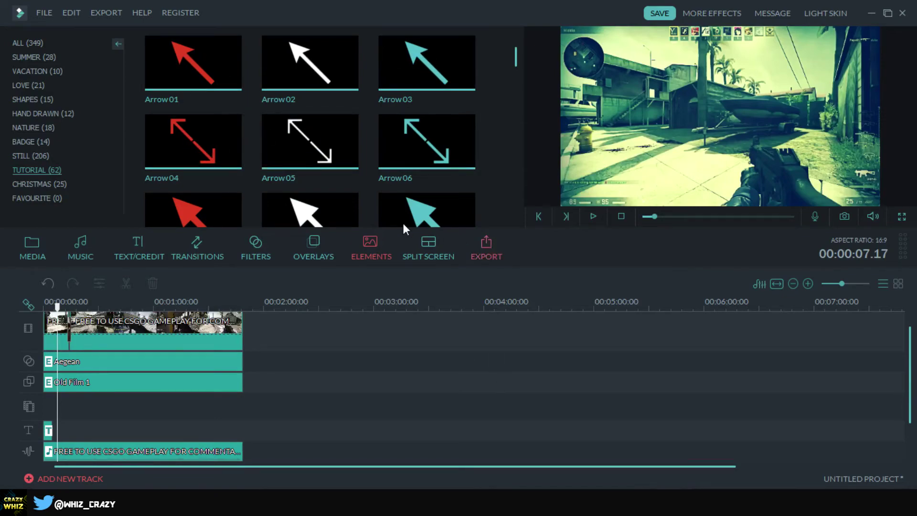
Place the Arrow 01 element at 00:00:07.17, then shrink, move and rotate it to point down-left in the upper right of the frame.
left_click_drag(191, 62, 62, 411)
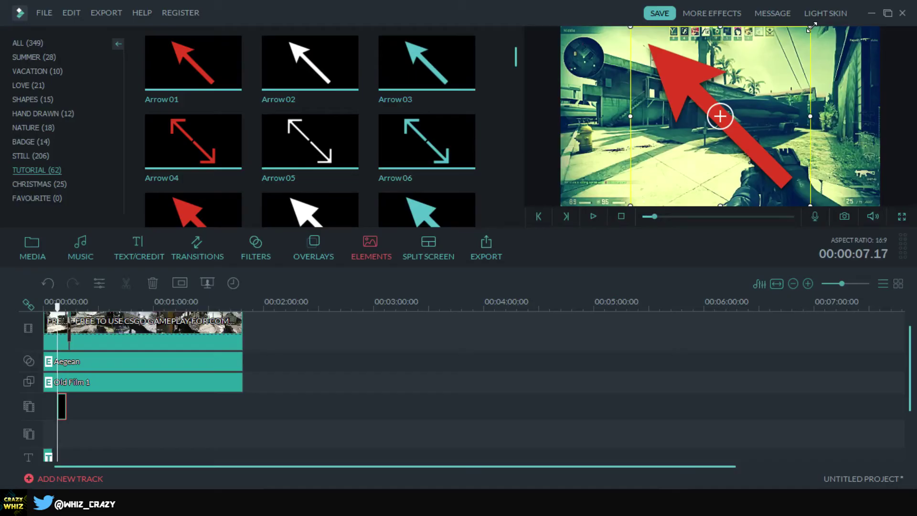
left_click_drag(809, 33, 749, 88)
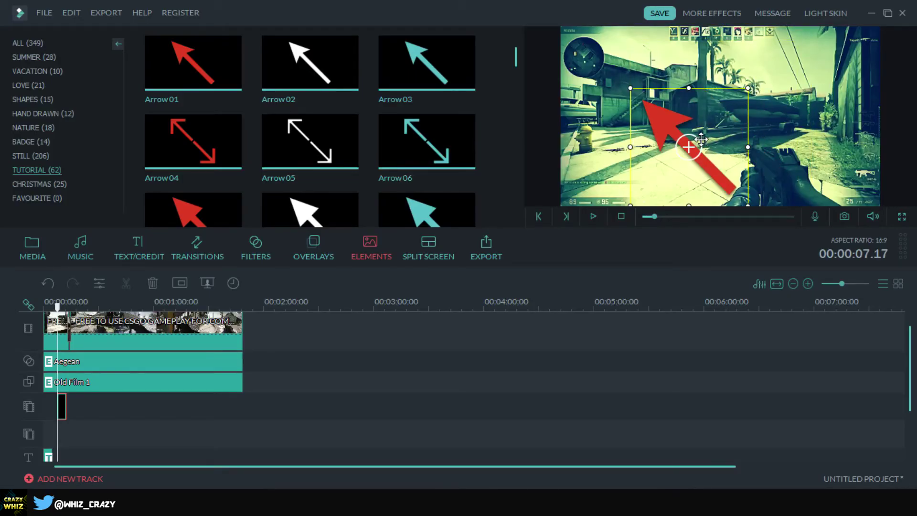
left_click_drag(699, 142, 753, 68)
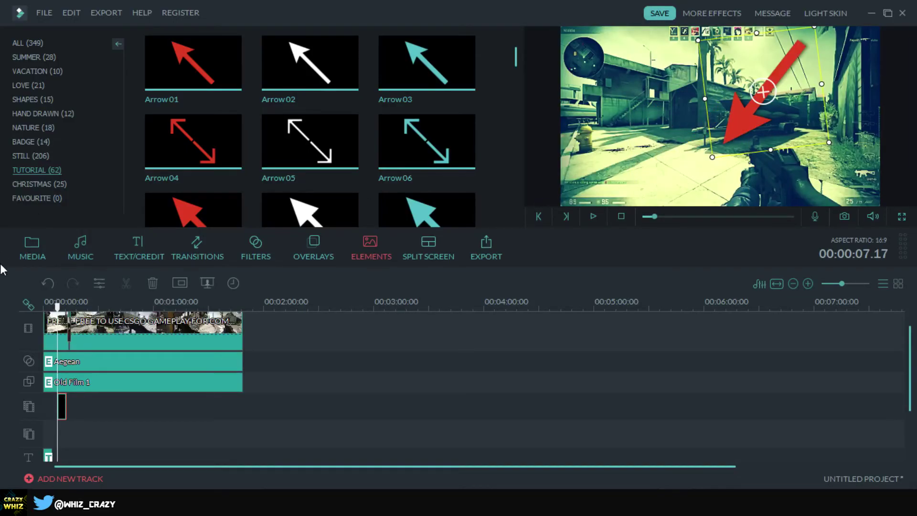
Add the side-by-side two-screen split layout to the video track and move it behind the last gameplay clip.
left_click(24, 249)
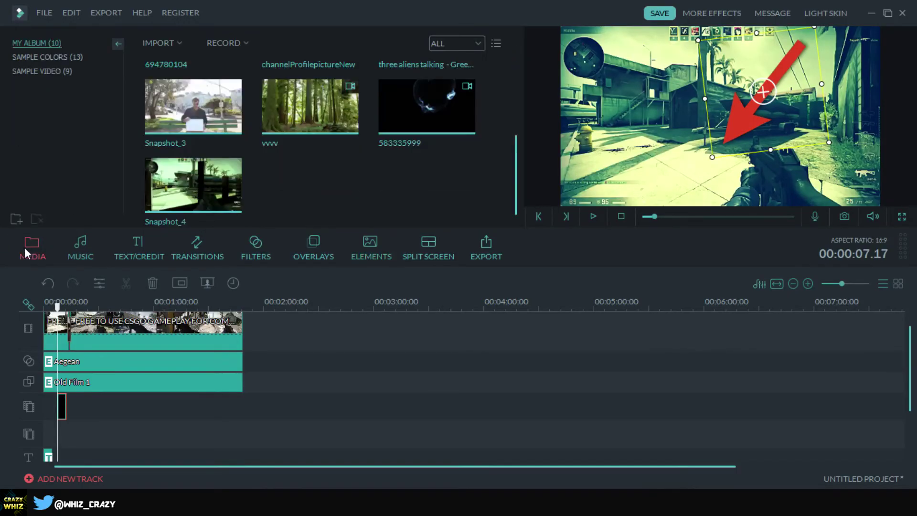
left_click(434, 252)
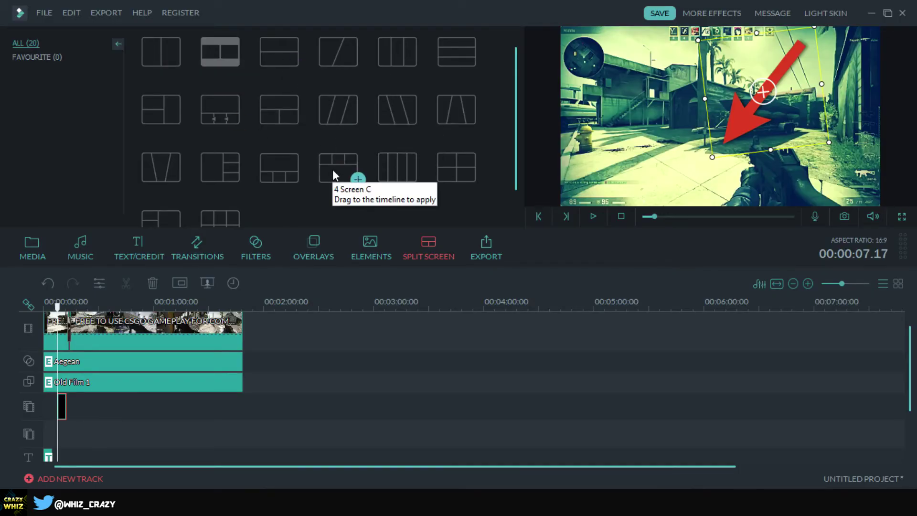
scroll(234, 214, "down", 3)
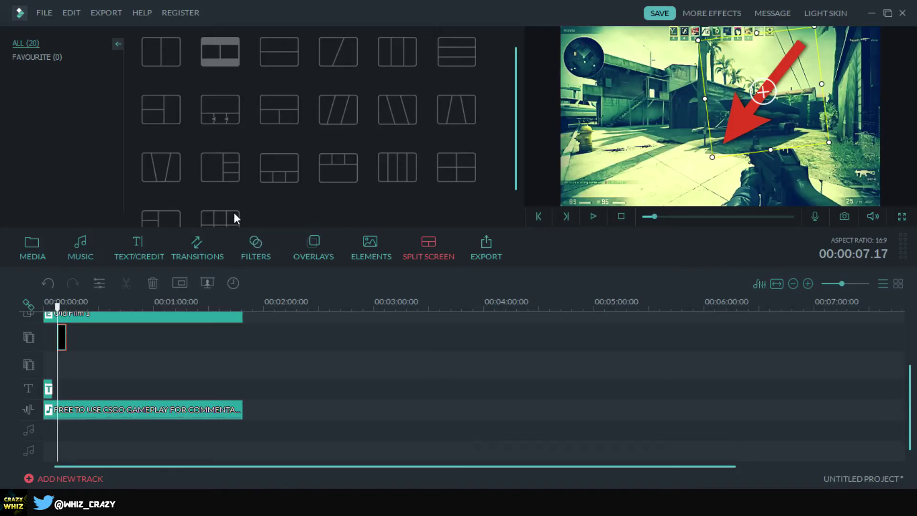
scroll(237, 213, "up", 3)
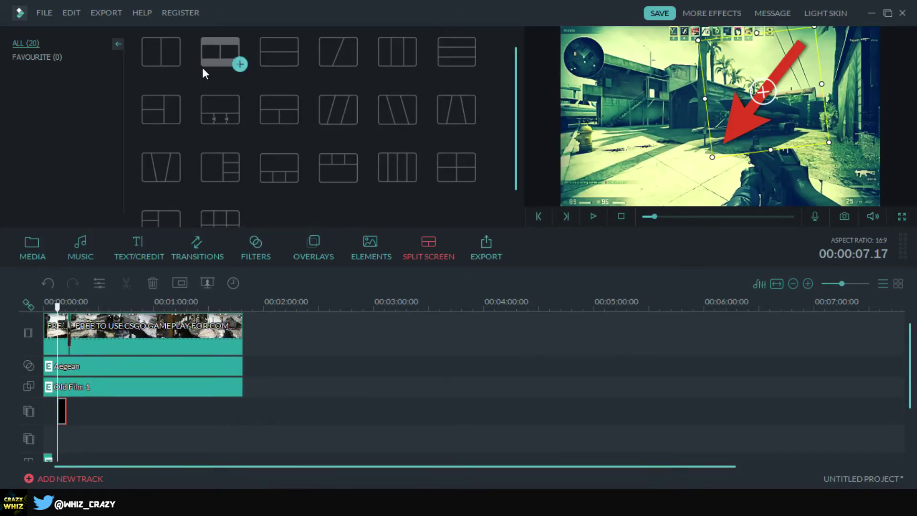
left_click(178, 65)
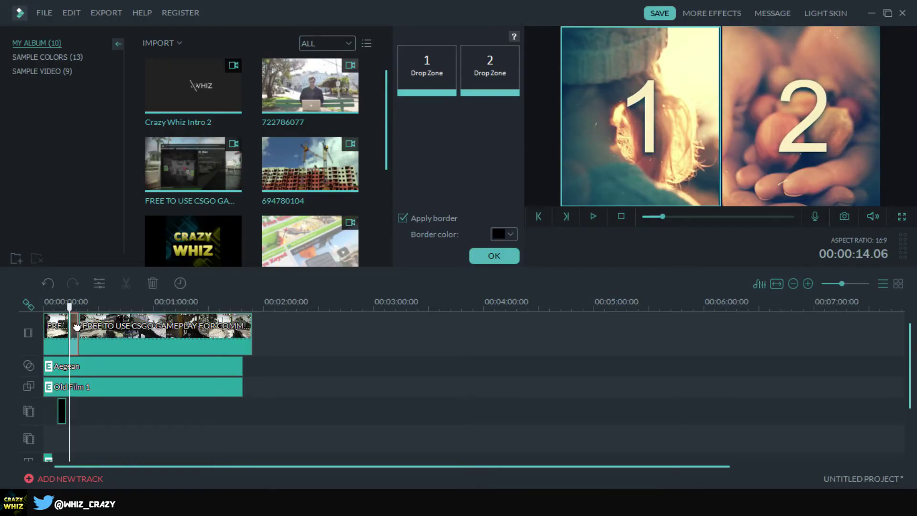
left_click_drag(78, 328, 272, 322)
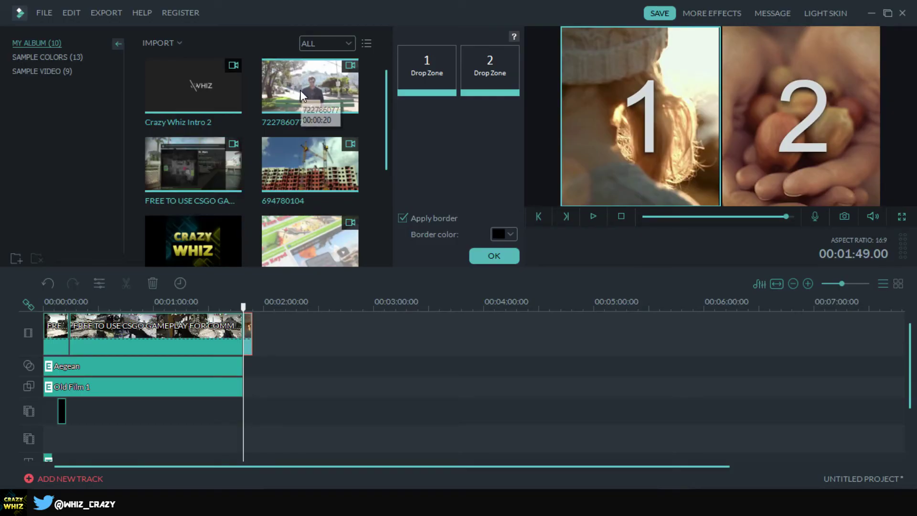
Fill drop zone 1 of the split screen with clip 722786077 and drop zone 2 with the CSGO gameplay clip.
left_click_drag(300, 91, 418, 73)
left_click_drag(230, 189, 502, 93)
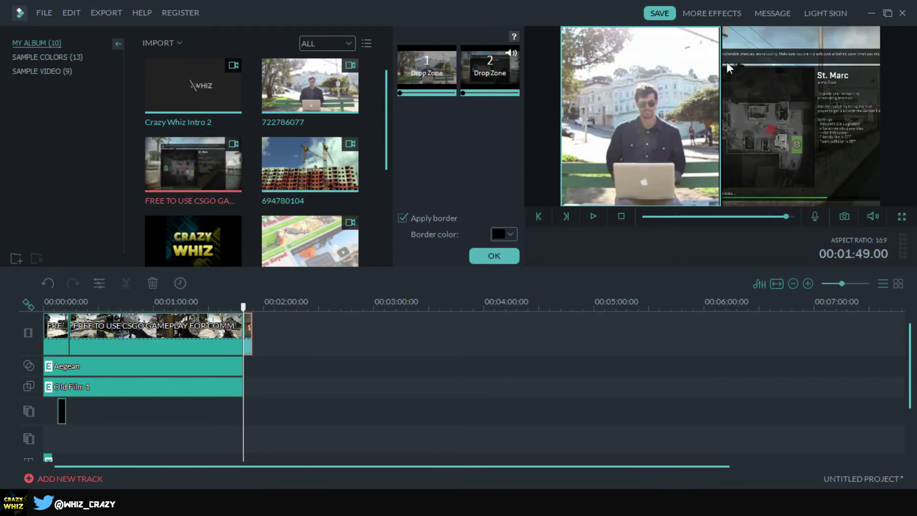
Check the border and border color options of the split screen and confirm its setup.
left_click(402, 219)
left_click(512, 232)
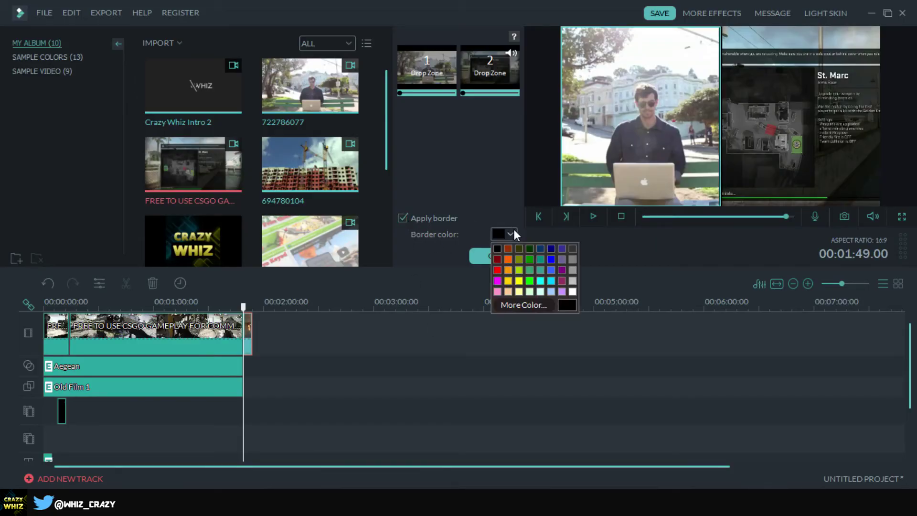
left_click(471, 234)
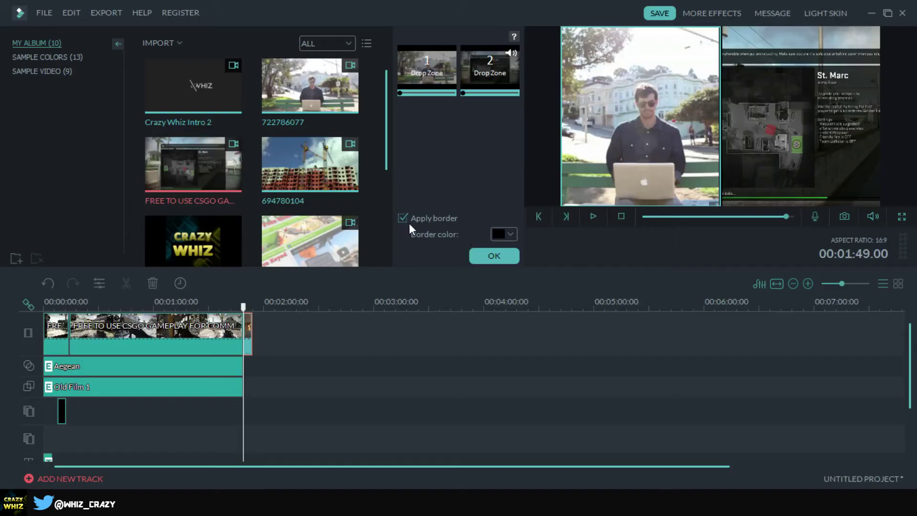
left_click(518, 259)
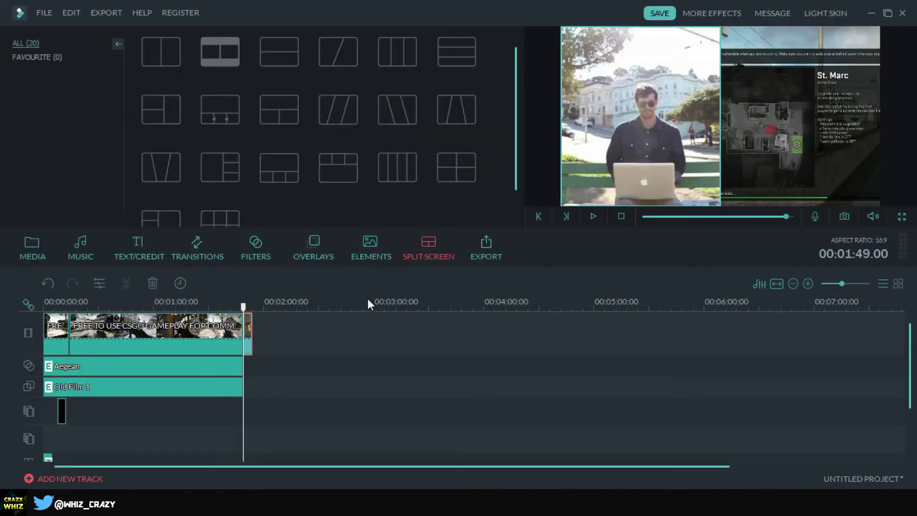
Try the light skin for the interface and switch back to the dark skin.
left_click_drag(244, 306, 225, 305)
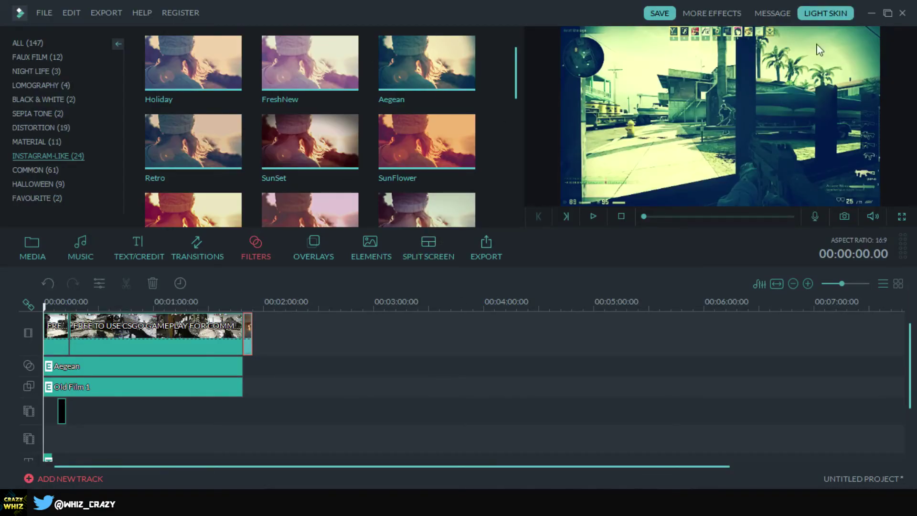
left_click(848, 7)
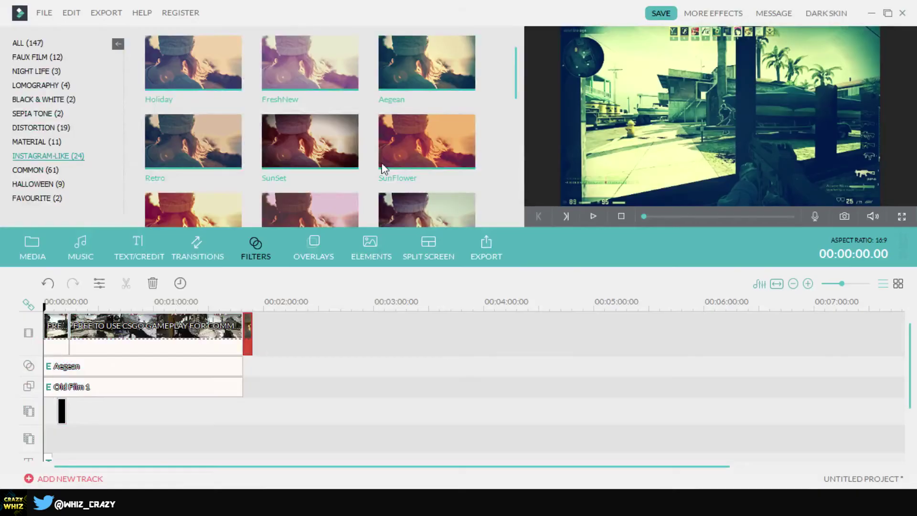
left_click(830, 25)
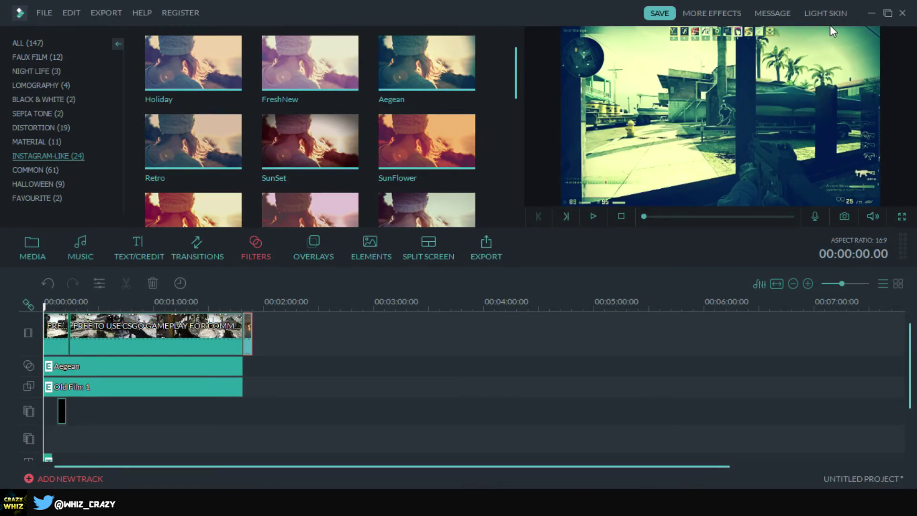
left_click(144, 13)
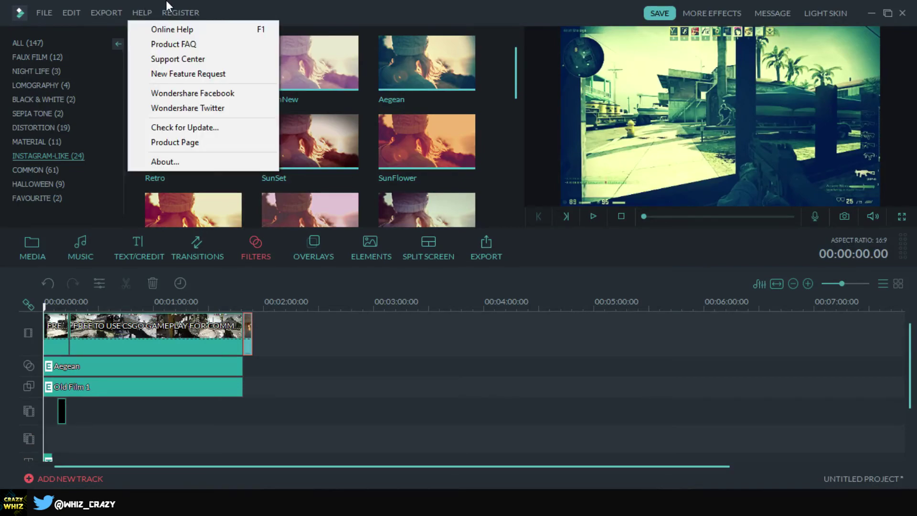
left_click(166, 2)
left_click(144, 17)
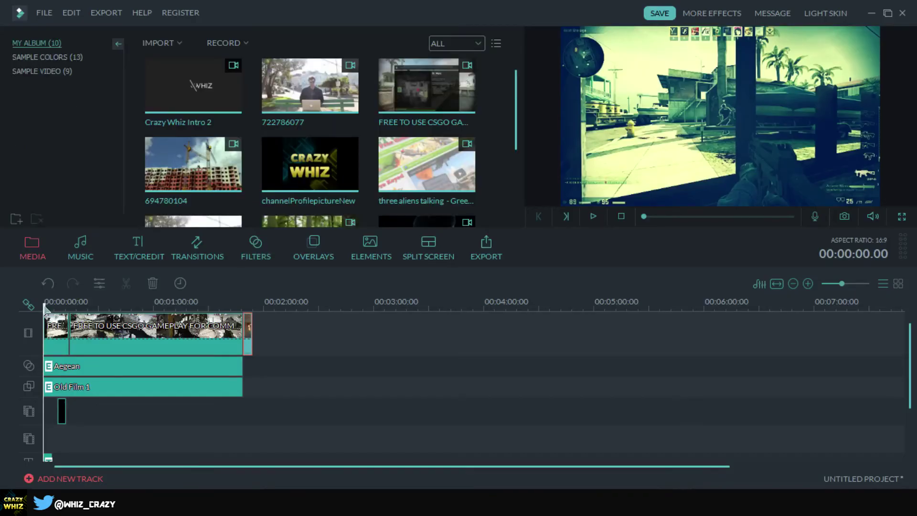
Add clip 722786077 to the timeline as a picture-in-picture overlay at 00:00:27.20.
left_click_drag(46, 306, 94, 308)
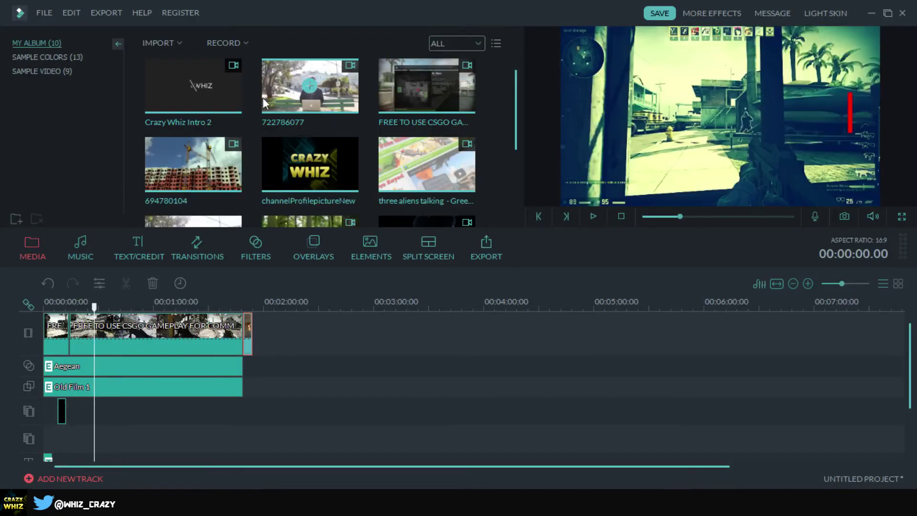
right_click(289, 100)
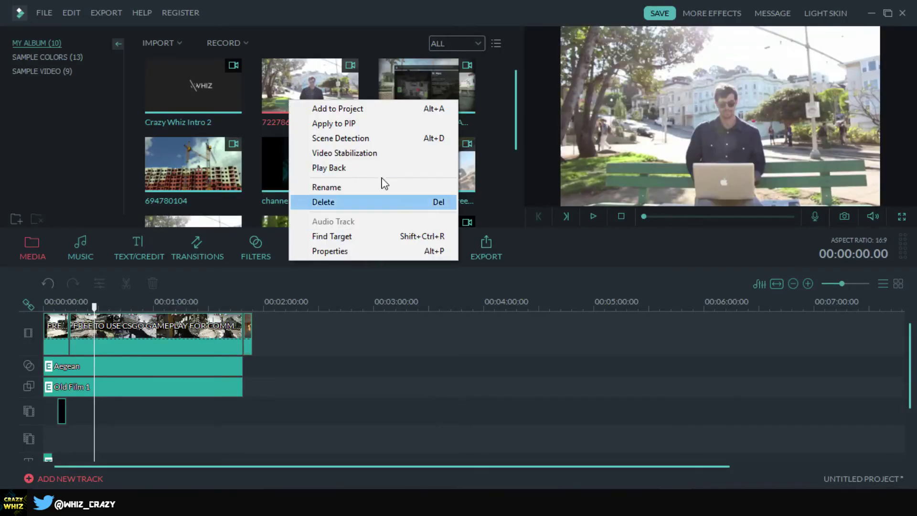
left_click(340, 124)
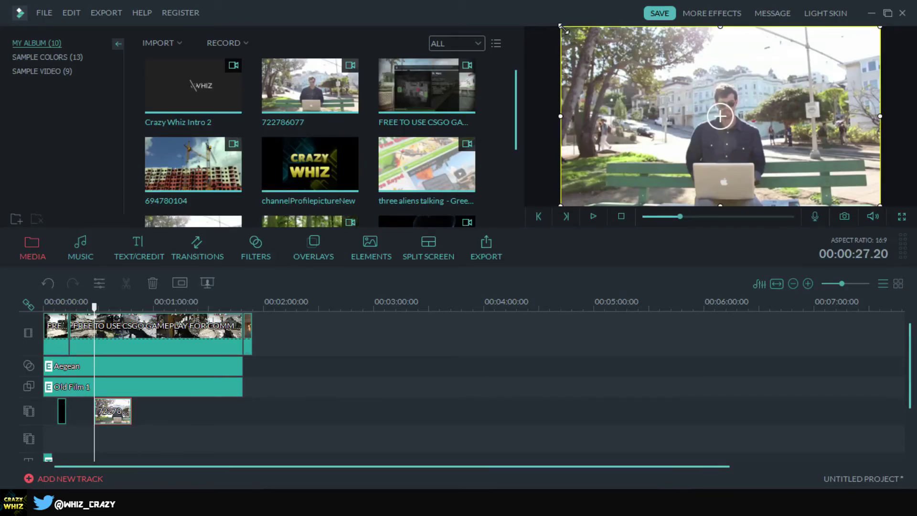
Shrink the picture-in-picture clip to about a quarter of the frame's width and move it into the upper-right corner of the video frame.
left_click_drag(564, 31, 748, 131)
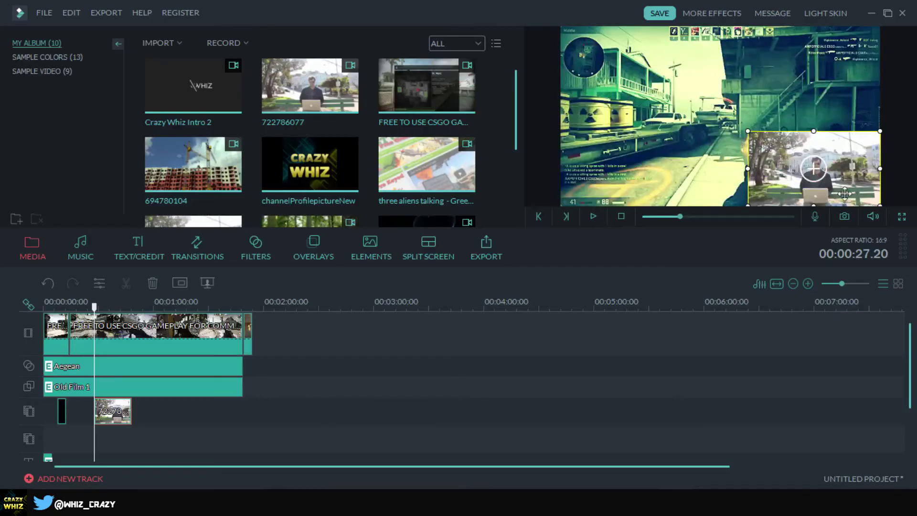
left_click_drag(843, 178, 818, 112)
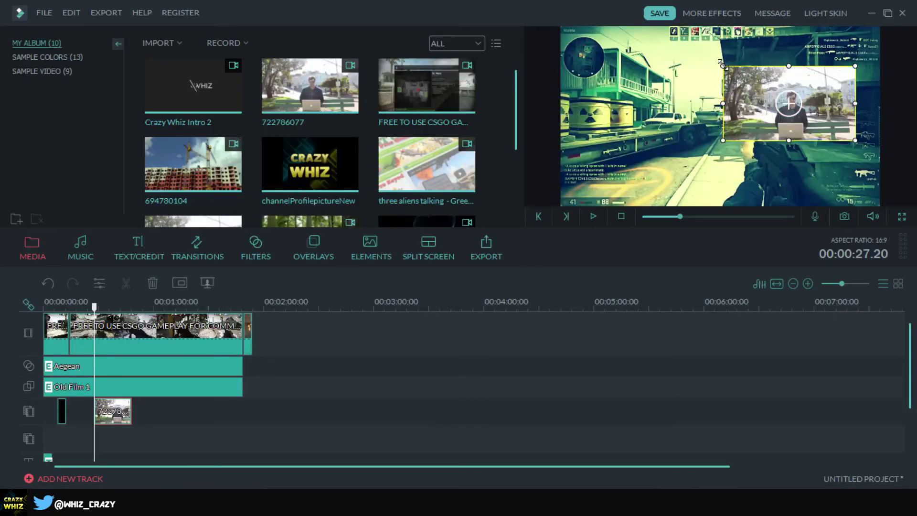
left_click_drag(724, 66, 780, 98)
left_click_drag(843, 133, 867, 62)
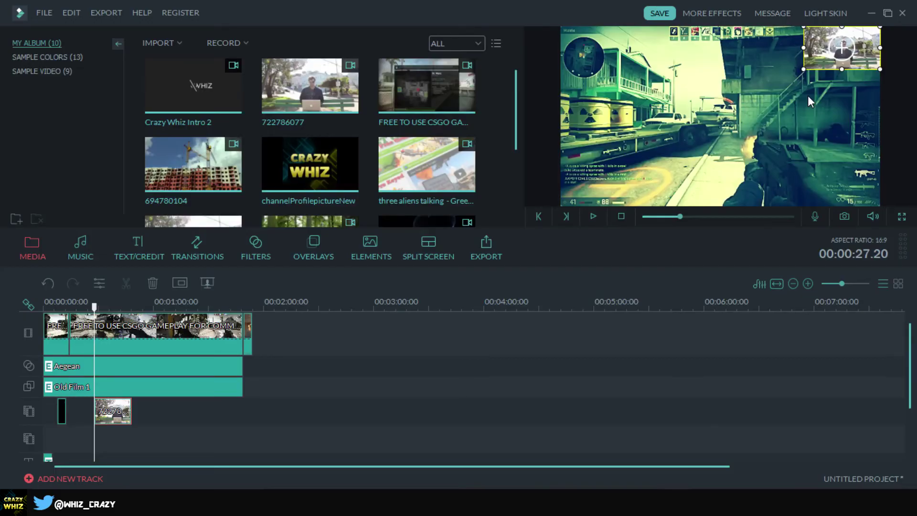
Review the rotation, color and speed settings of the long gameplay clip without changing them.
left_click(82, 351)
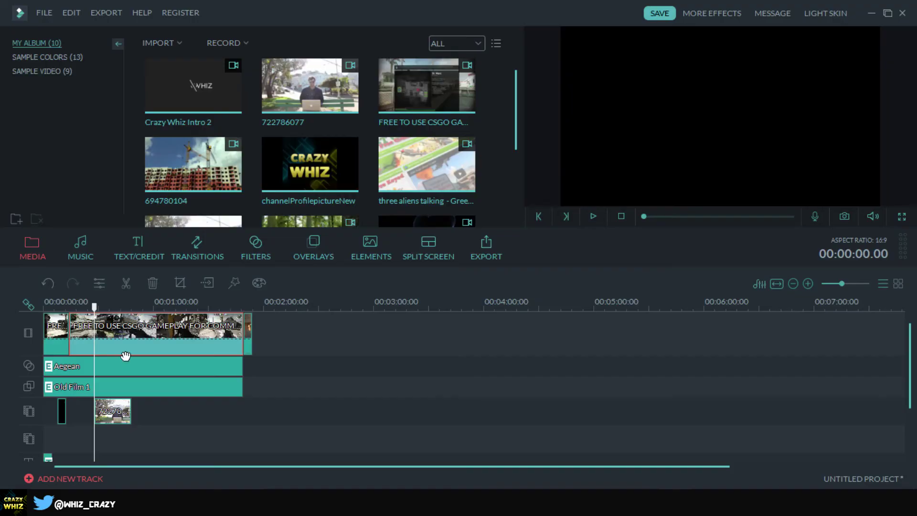
left_click(100, 284)
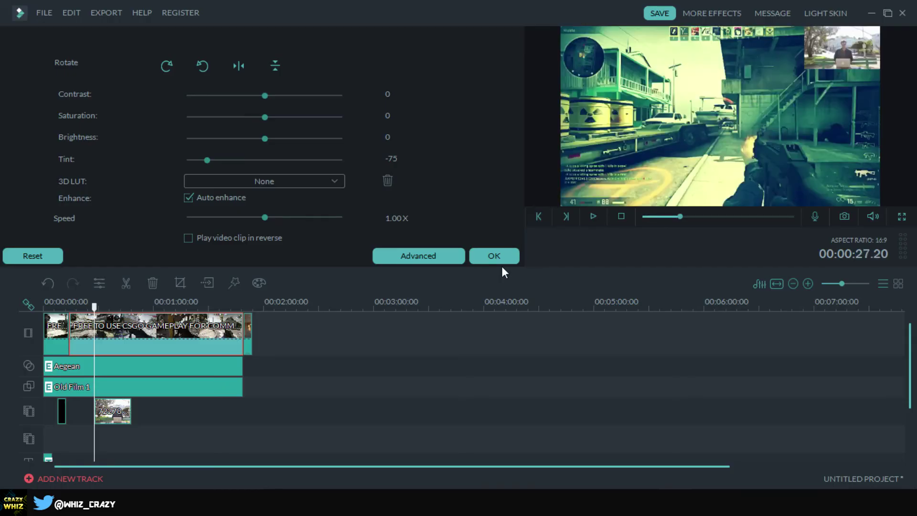
left_click(498, 256)
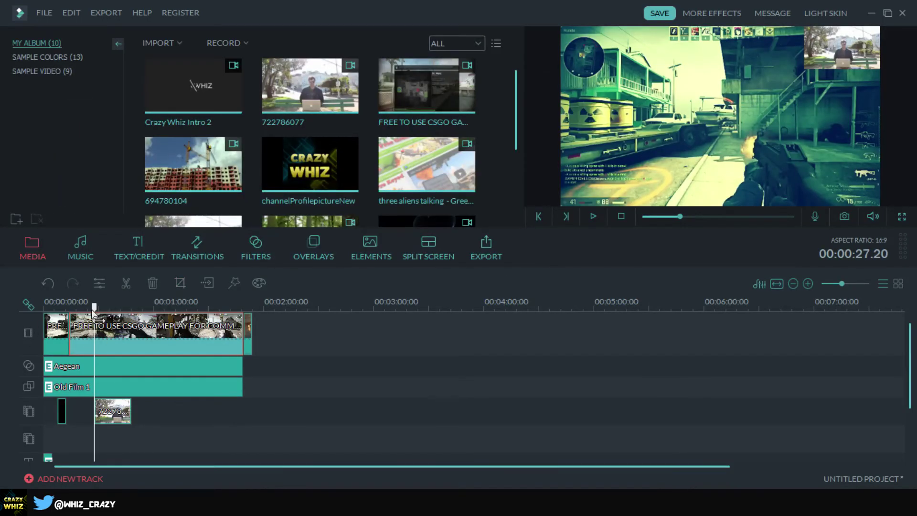
Split the long gameplay clip at 00:00:31.02 and again at 00:00:37.07.
left_click_drag(95, 311, 101, 316)
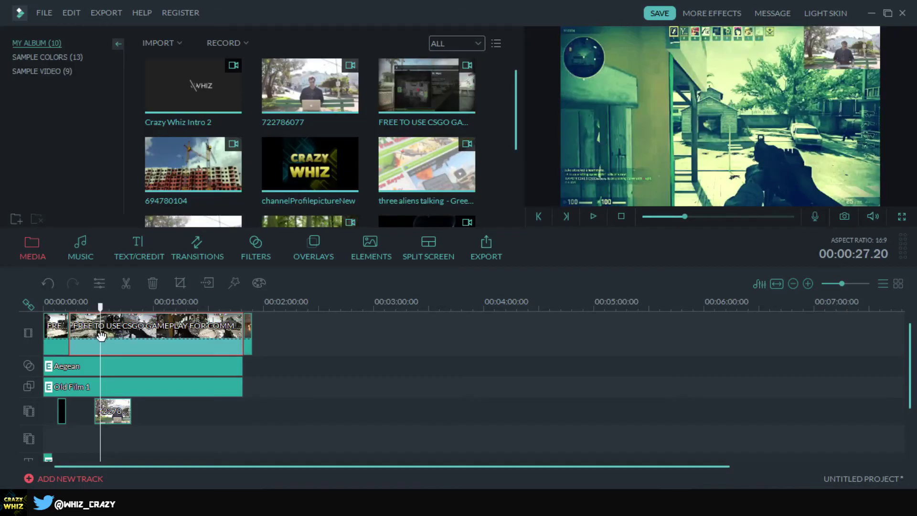
left_click(125, 283)
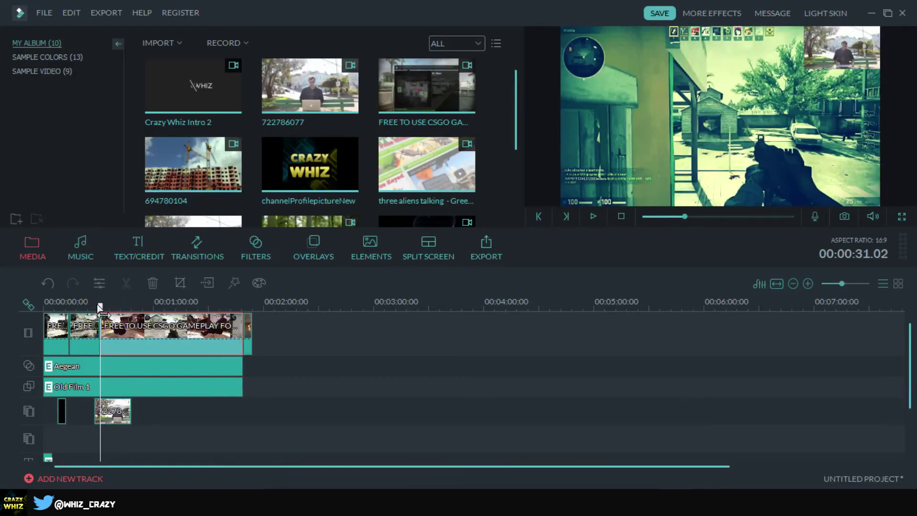
mouse_move(100, 307)
left_mouse_down()
mouse_move(119, 308)
mouse_move(112, 308)
left_mouse_up()
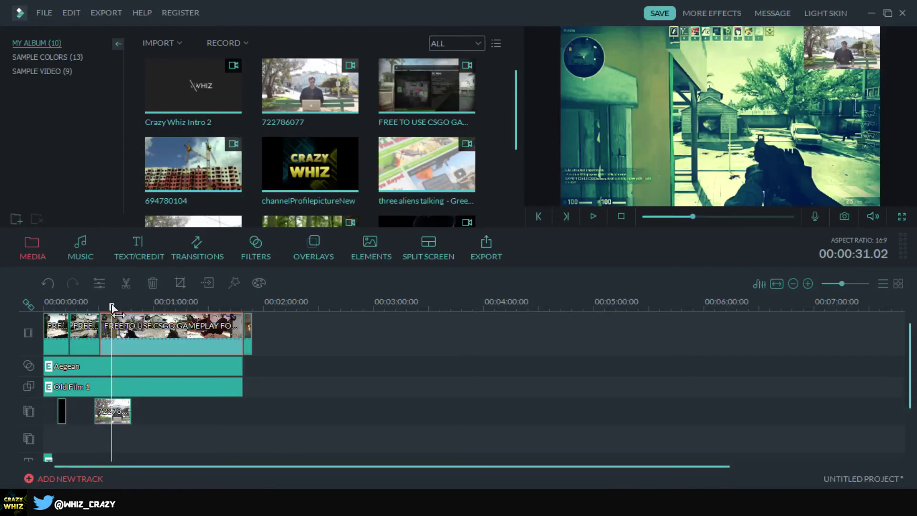
key("ctrl+b")
Crop the short gameplay segment to a 16:9 area of about 969 × 545 near the centre of the frame.
left_click(108, 331)
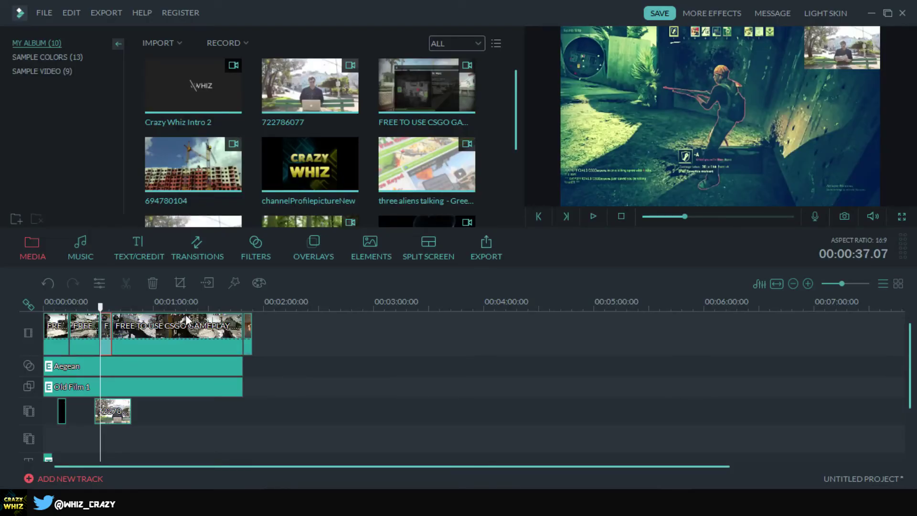
left_click(180, 283)
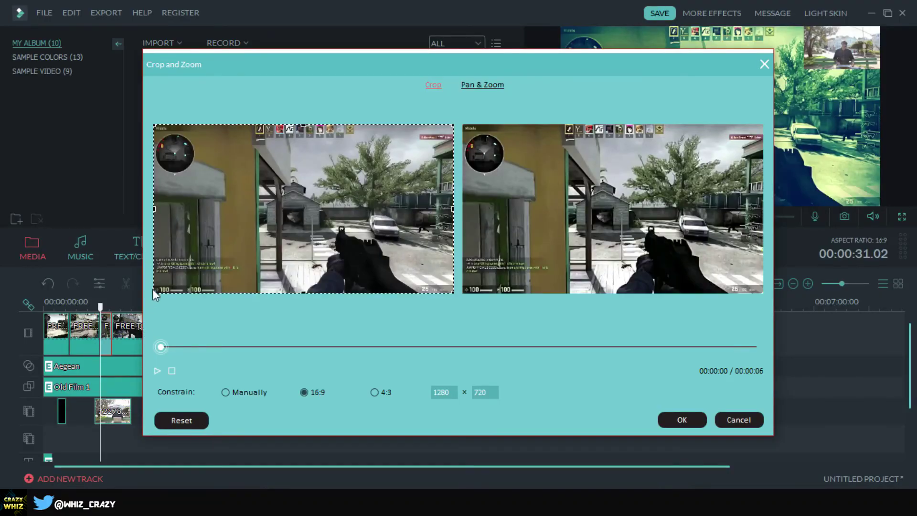
left_click_drag(152, 292, 228, 242)
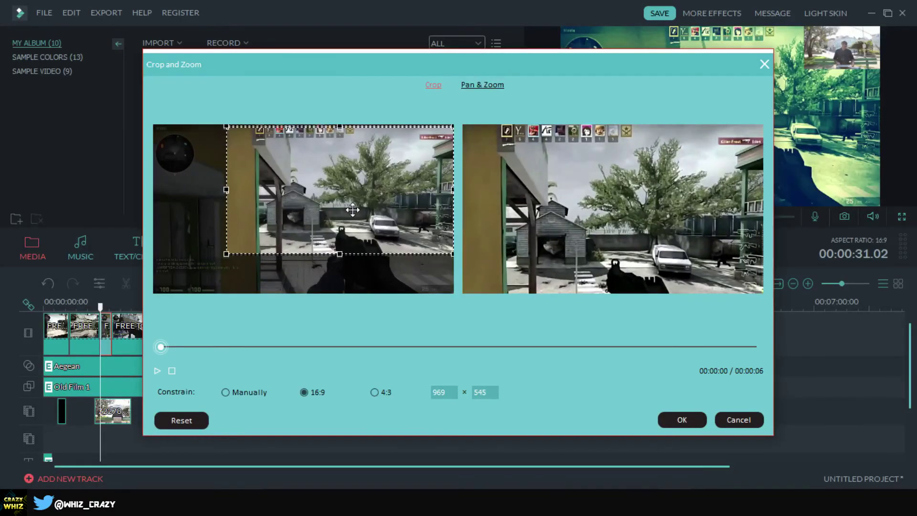
left_click_drag(353, 209, 325, 227)
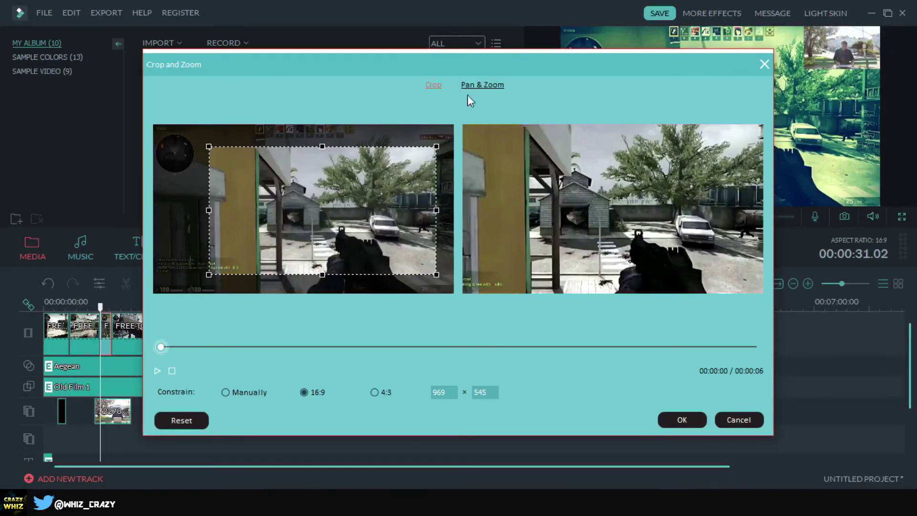
Apply Pan & Zoom to the short gameplay segment, with the start frame moved to the upper edge of the picture.
left_click(496, 88)
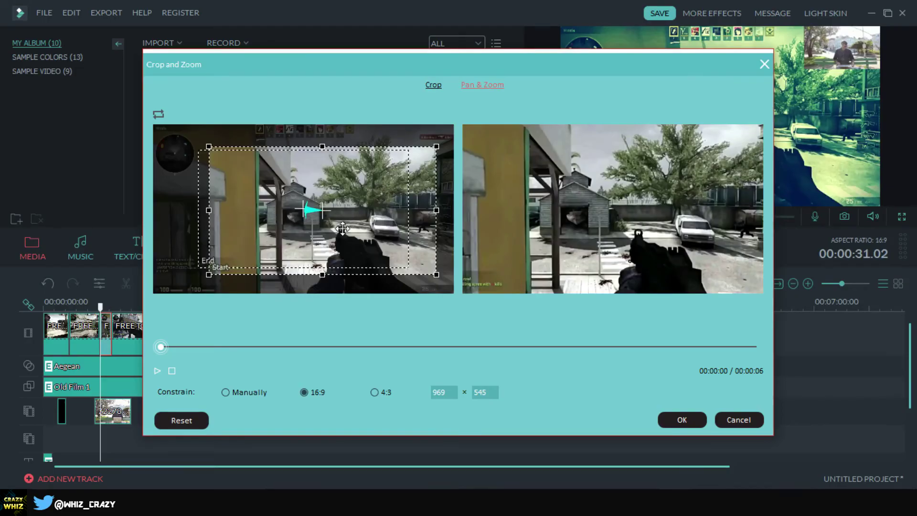
left_click_drag(356, 219, 373, 166)
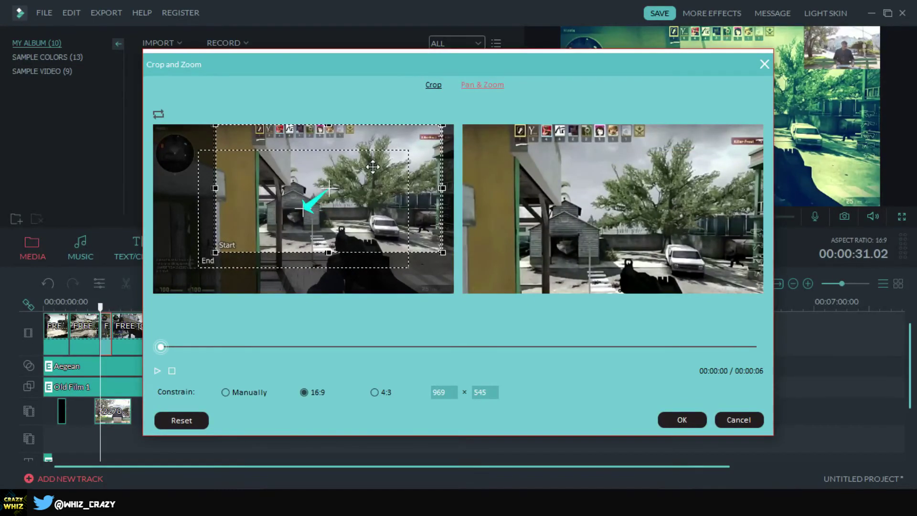
left_click(685, 422)
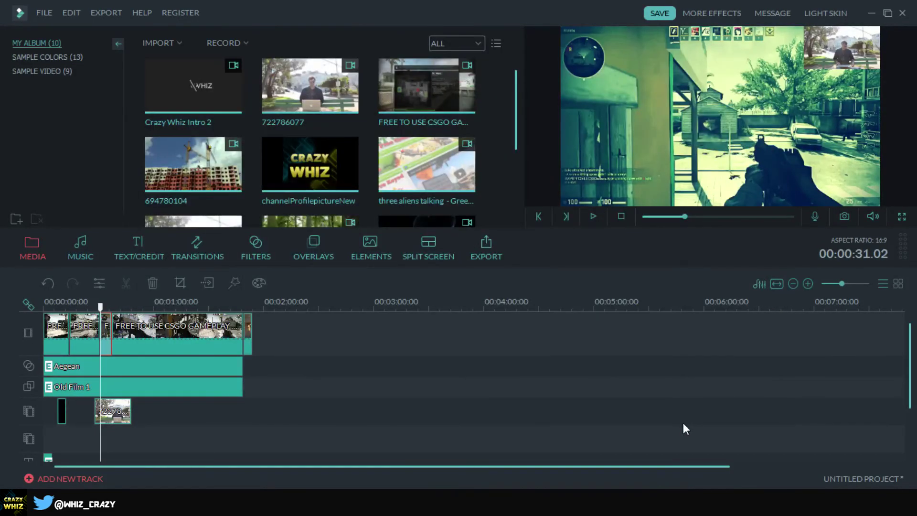
Try the Tilt-Shift effect on the long gameplay segment in the Power Tool with the focus band shifted slightly left, and turn it off again.
left_click(133, 343)
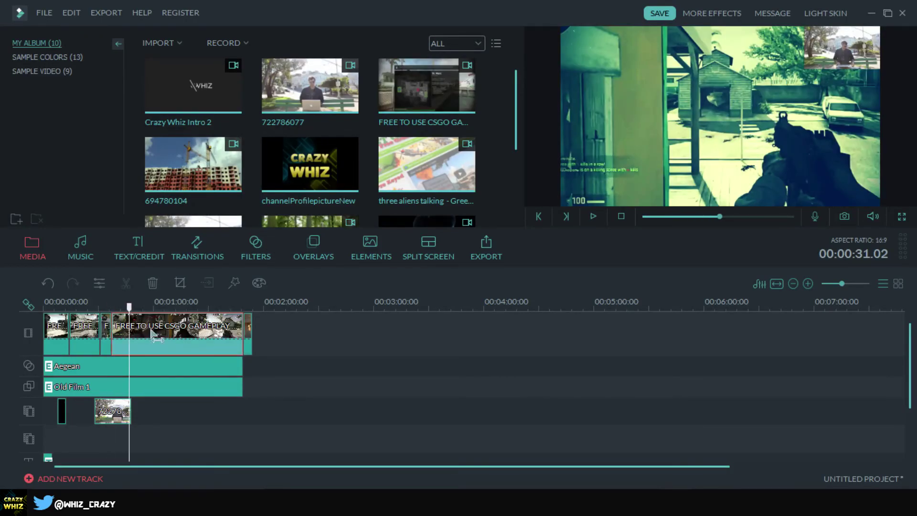
left_click(235, 283)
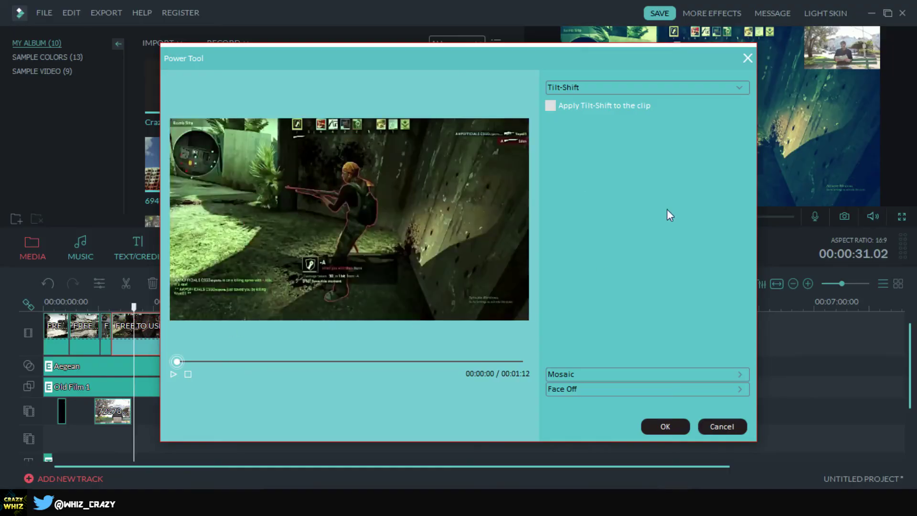
left_click(558, 108)
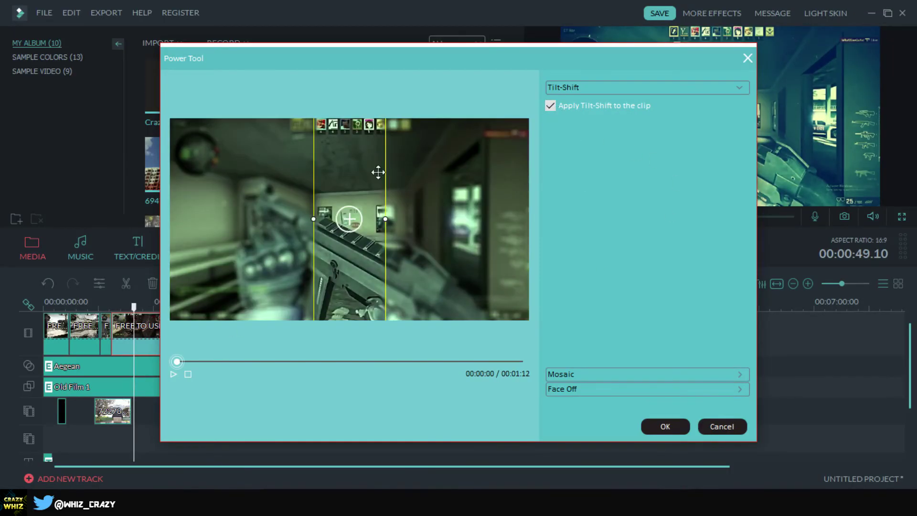
left_click_drag(348, 191, 343, 191)
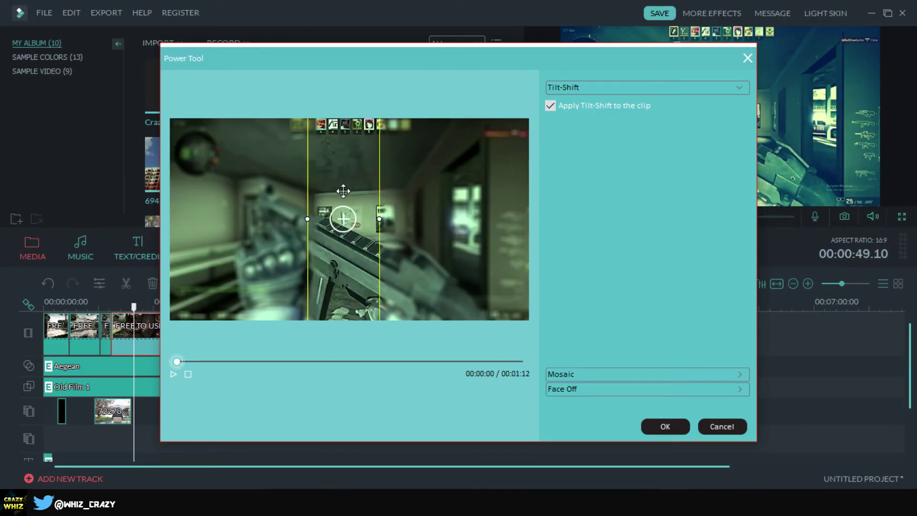
left_click(552, 106)
Try a Mosaic of 6 percent over the radar on the long gameplay segment, and view the Face Off options before discarding the effects.
left_click(610, 377)
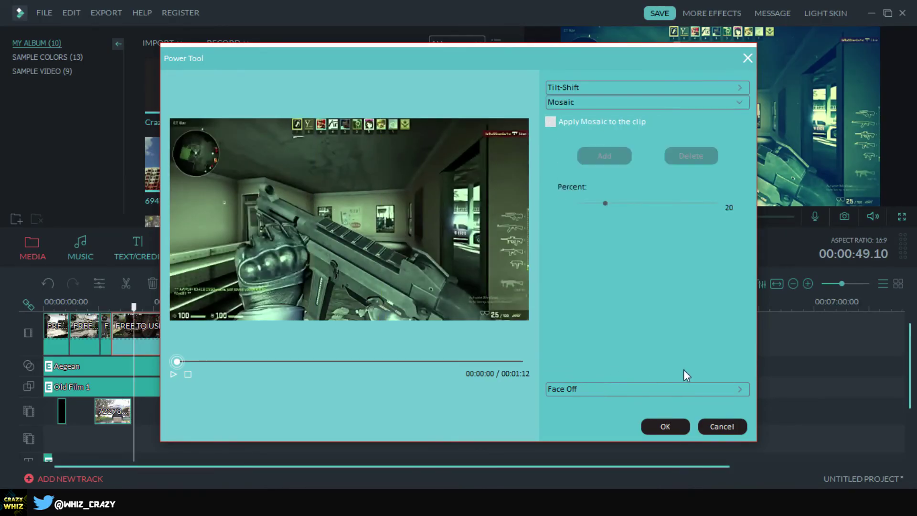
left_click(550, 121)
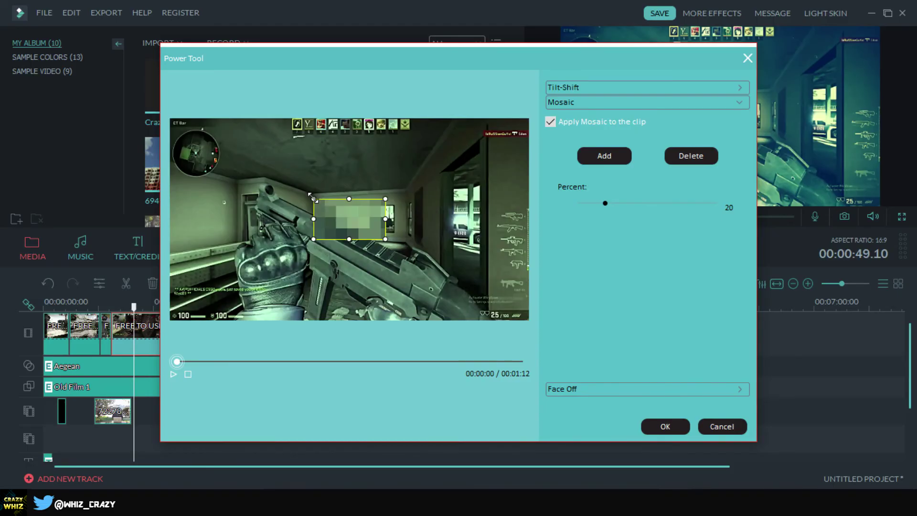
left_click(614, 160)
left_click_drag(314, 199, 251, 159)
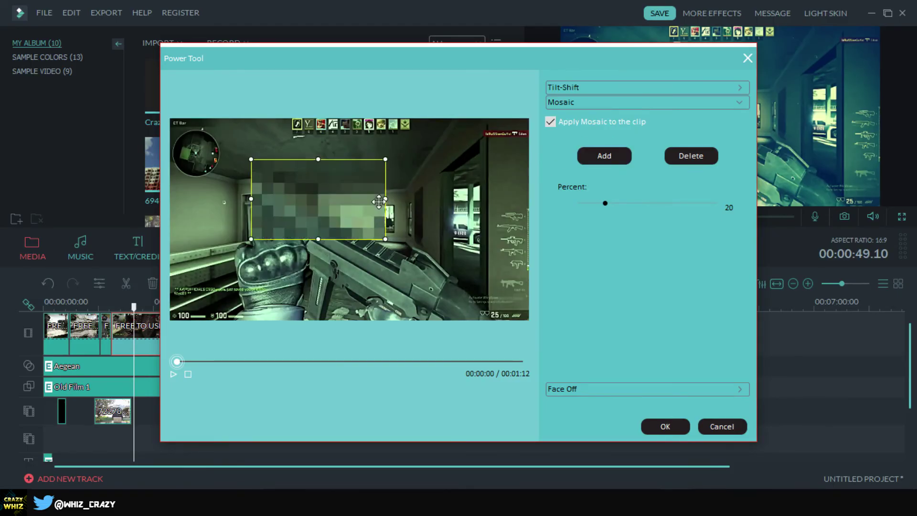
left_click_drag(386, 239, 448, 274)
left_click_drag(379, 229, 432, 195)
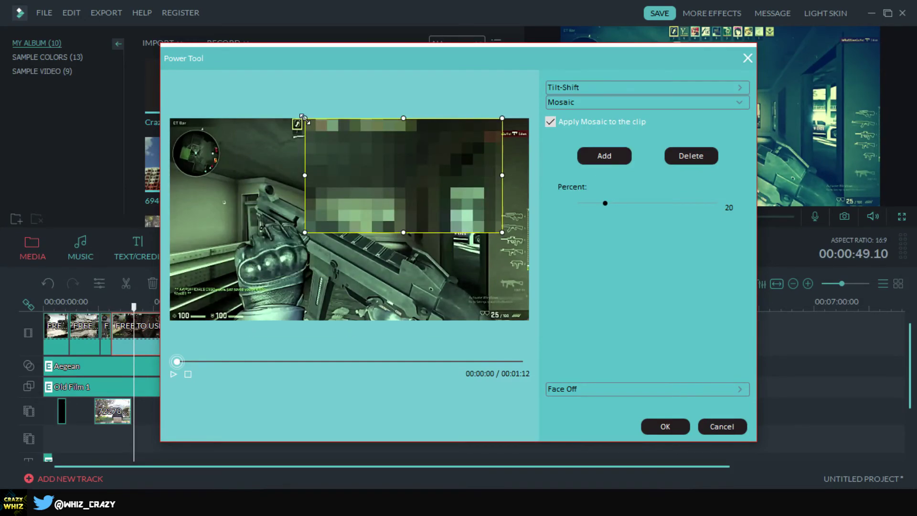
left_click_drag(302, 119, 217, 157)
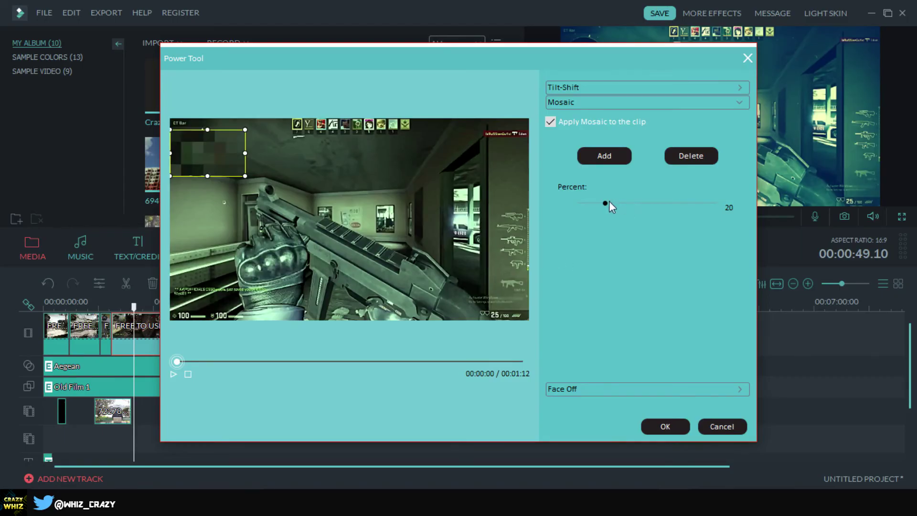
left_click_drag(606, 203, 585, 204)
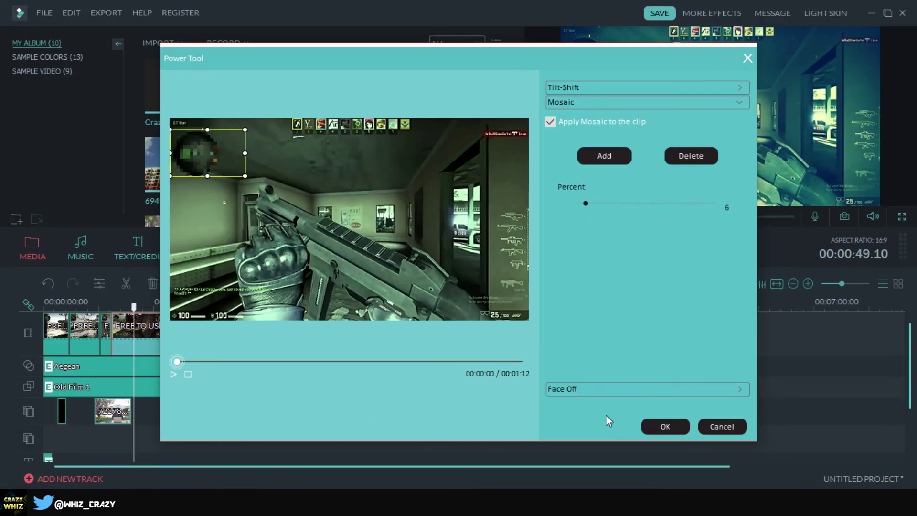
left_click(630, 389)
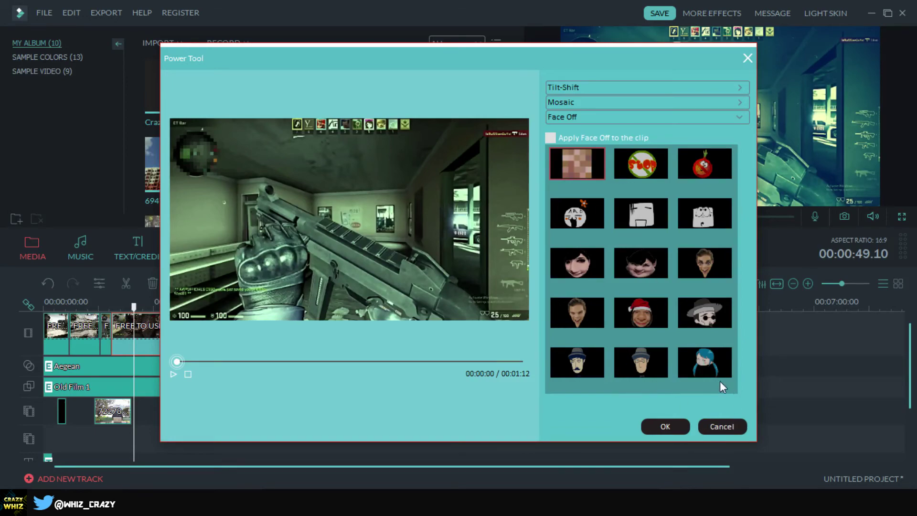
left_click(722, 425)
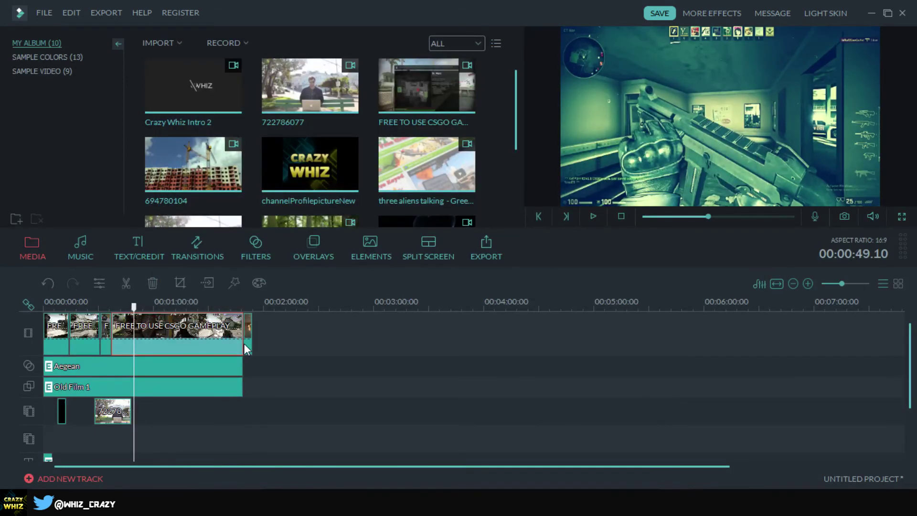
Look through the presets and adjustment controls in Advanced Color Tuning for the long gameplay segment.
left_click(259, 283)
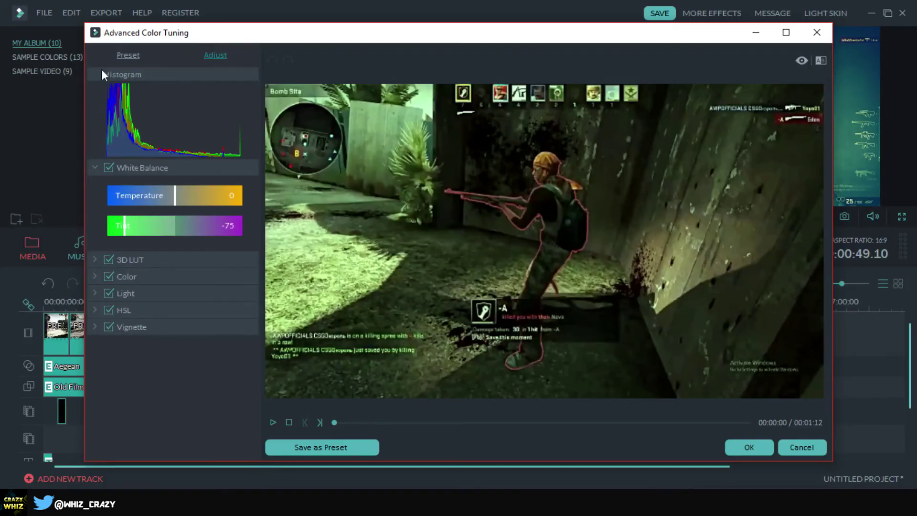
left_click(143, 55)
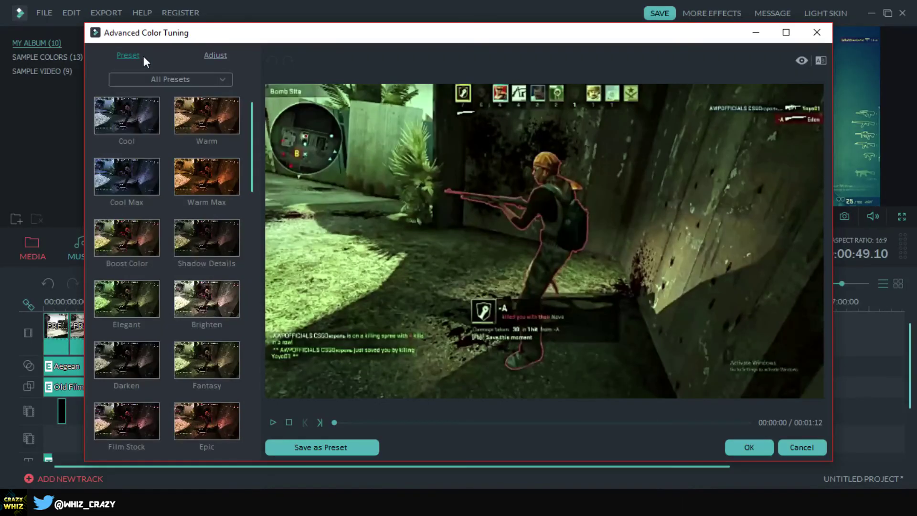
left_click(211, 55)
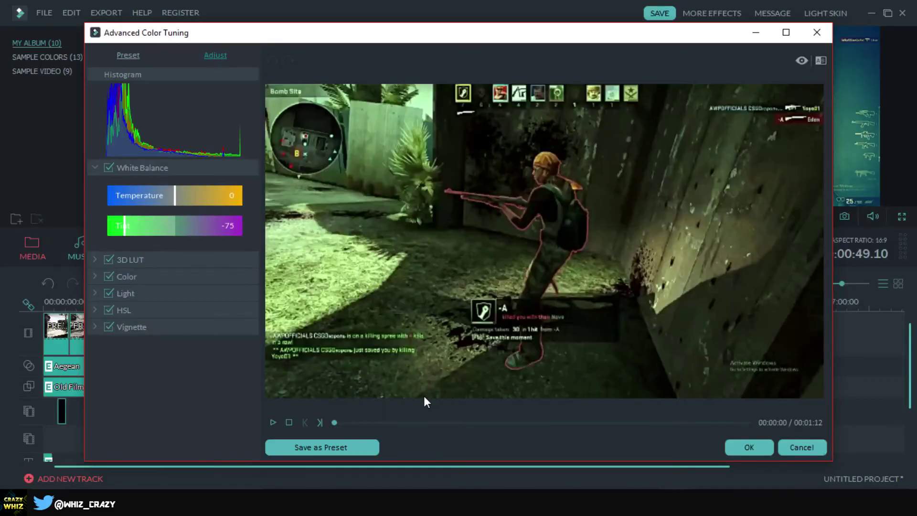
left_click(797, 446)
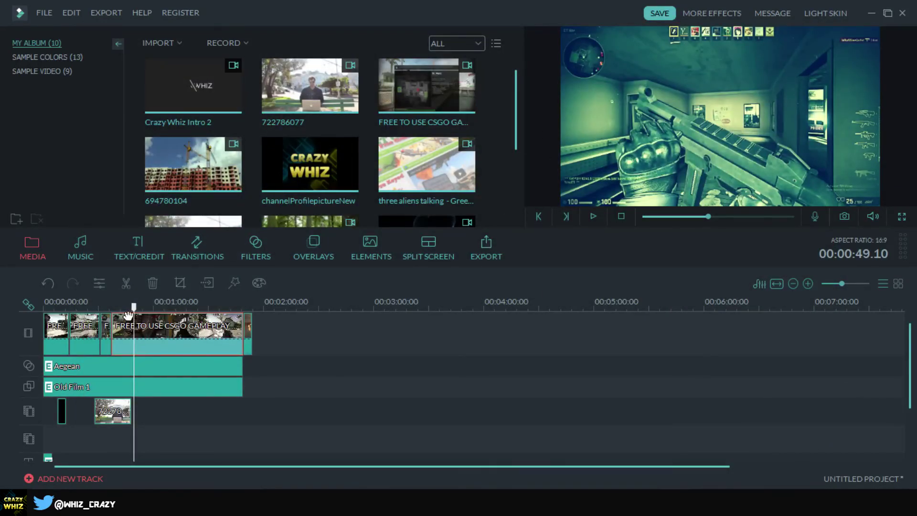
Move the playhead to the end of the project and review the device, YouTube, Facebook and DVD export options.
left_click_drag(134, 308, 299, 297)
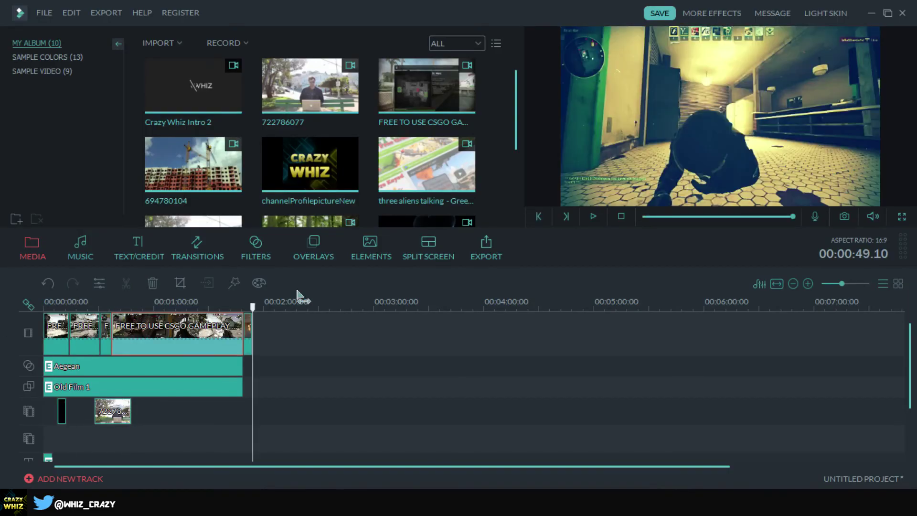
left_click(485, 243)
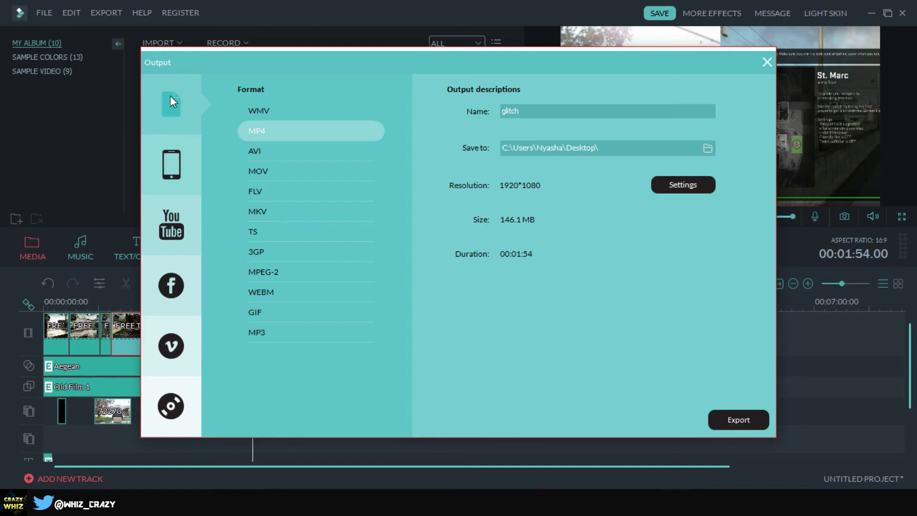
left_click(177, 173)
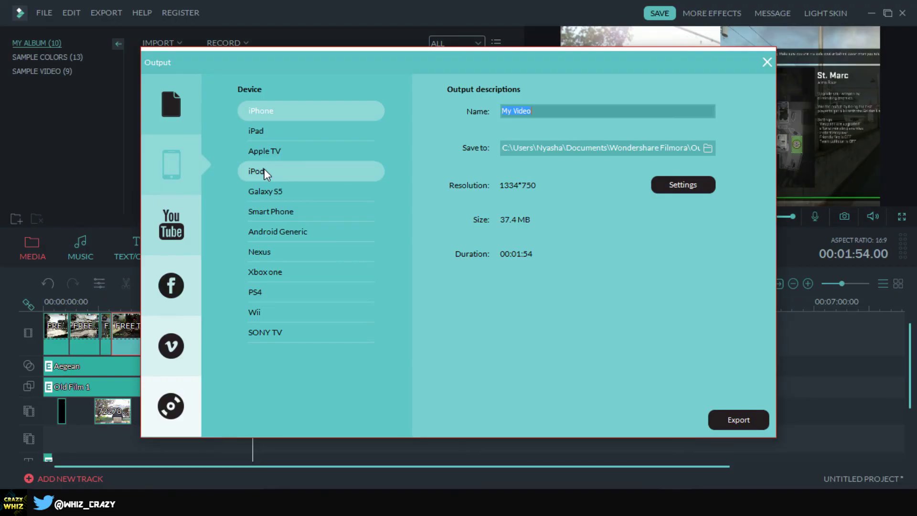
left_click(189, 226)
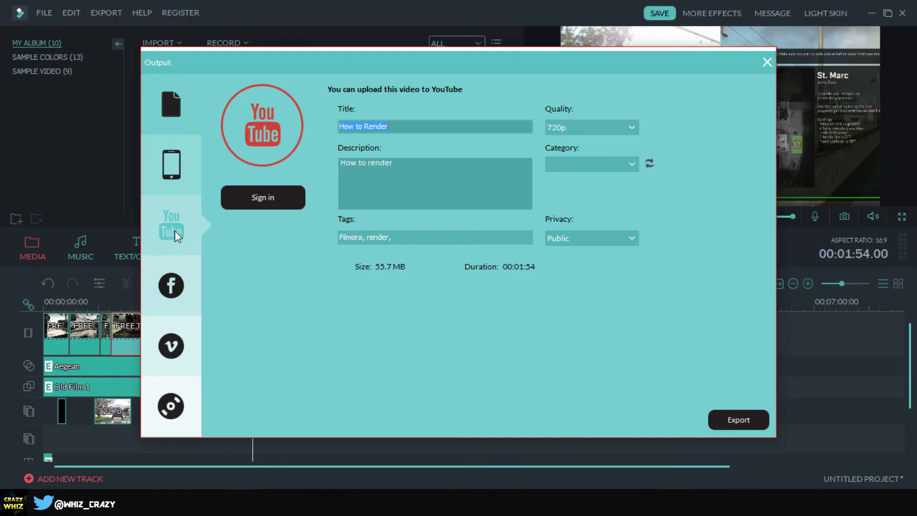
left_click(172, 292)
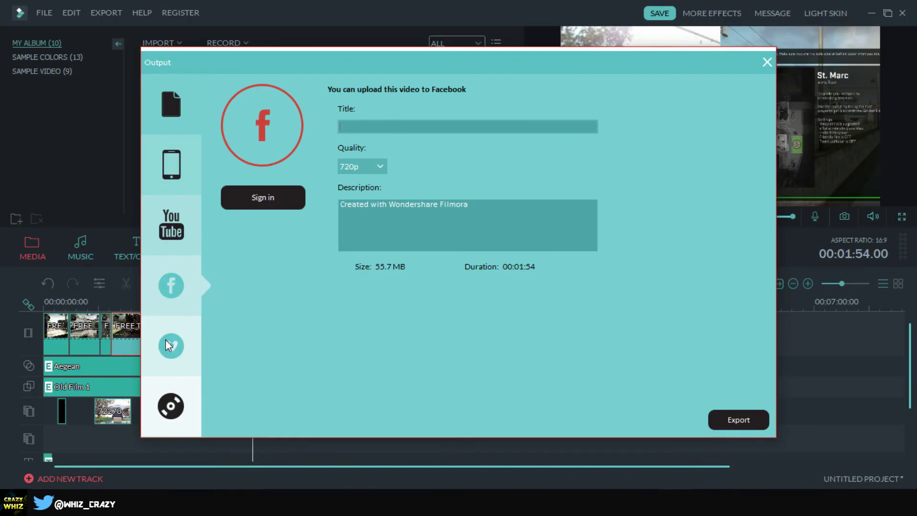
left_click(178, 417)
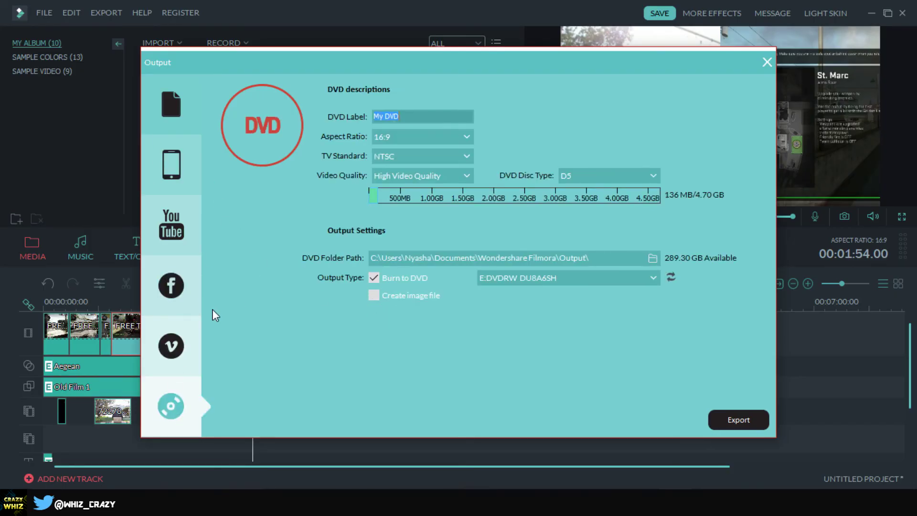
Choose MP4 as the local export format and name the output My video, keeping the Desktop folder as the save location.
left_click(165, 104)
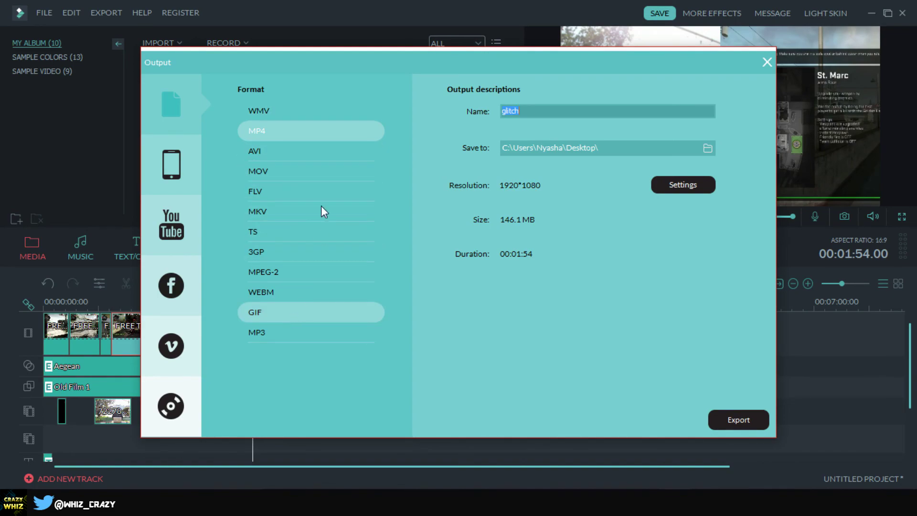
left_click(255, 130)
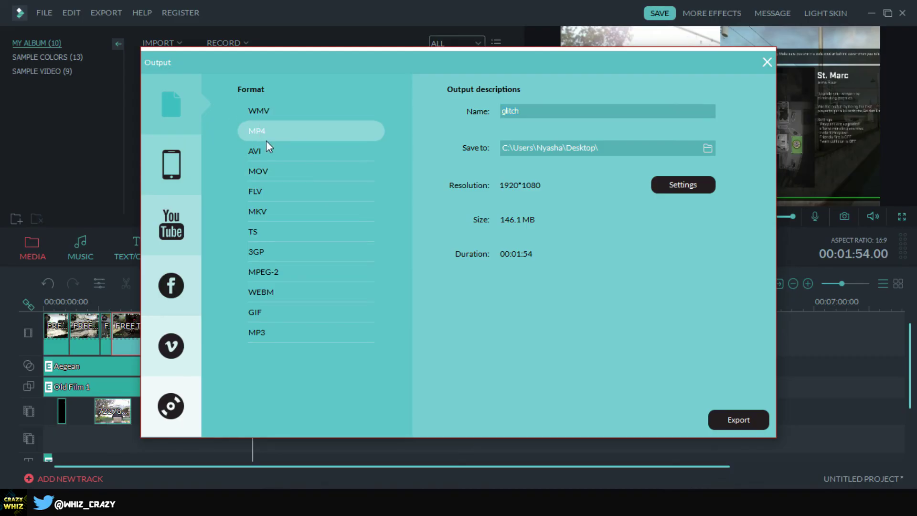
left_click_drag(546, 113, 441, 114)
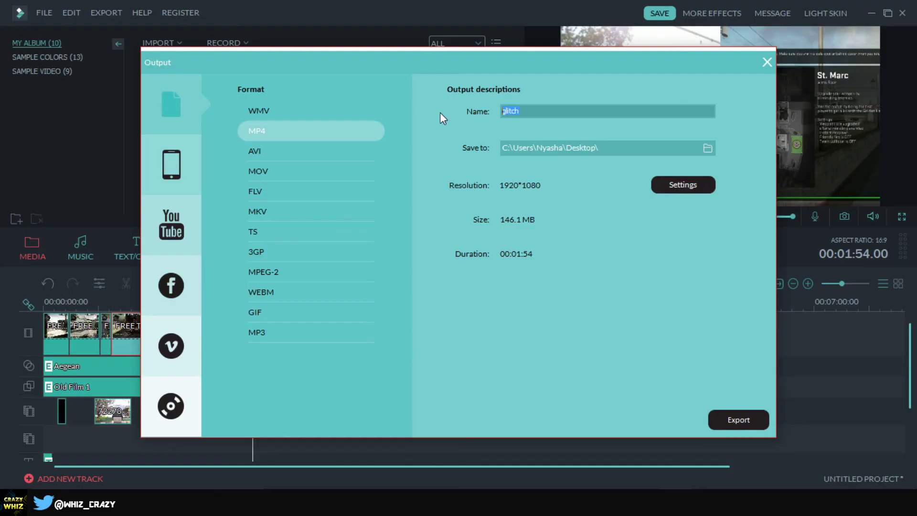
type("My na")
key("BackSpace")
key("BackSpace")
type("video")
left_click(709, 149)
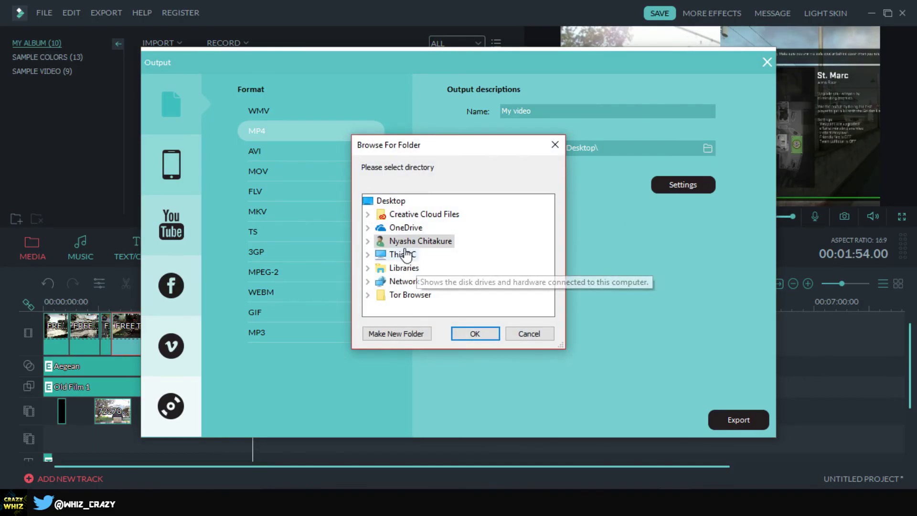
left_click(549, 337)
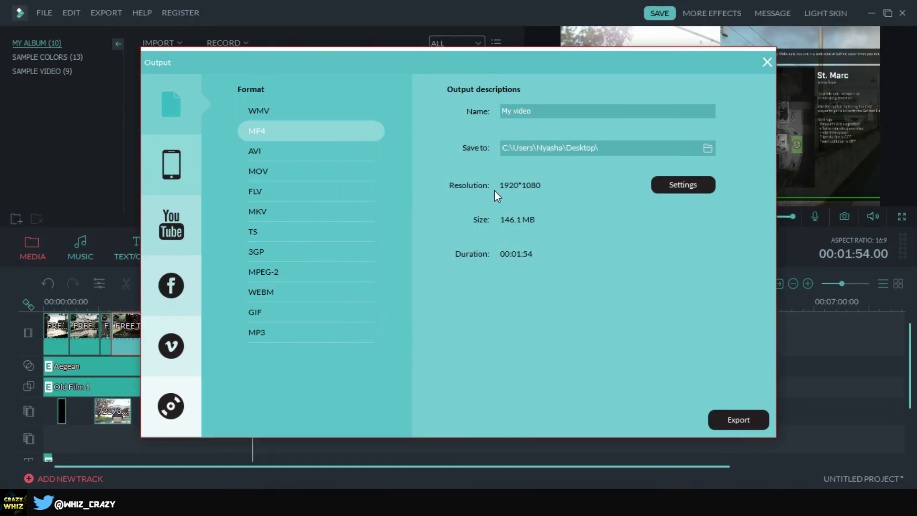
Review the encoder and resolution choices in the MP4 settings, with the frame rate set to 30 fps and the video bit rate to 10000 kbps.
left_click(681, 187)
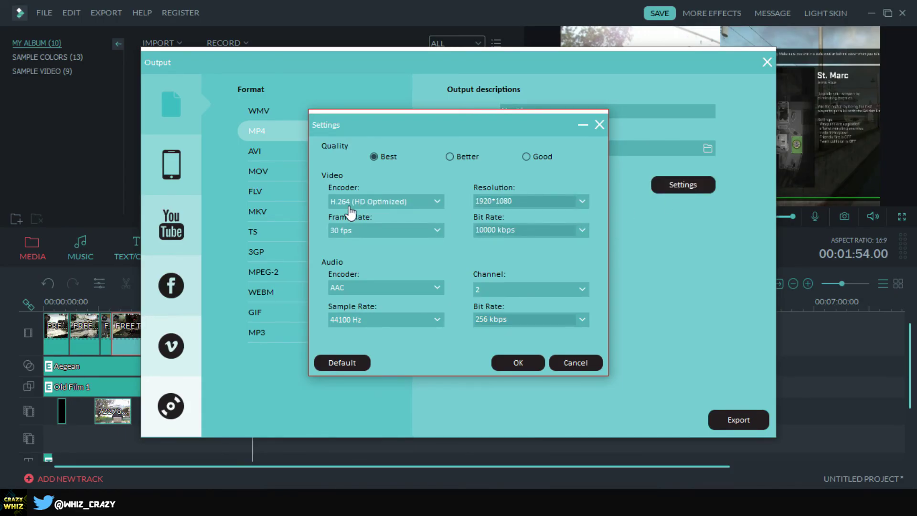
left_click(431, 203)
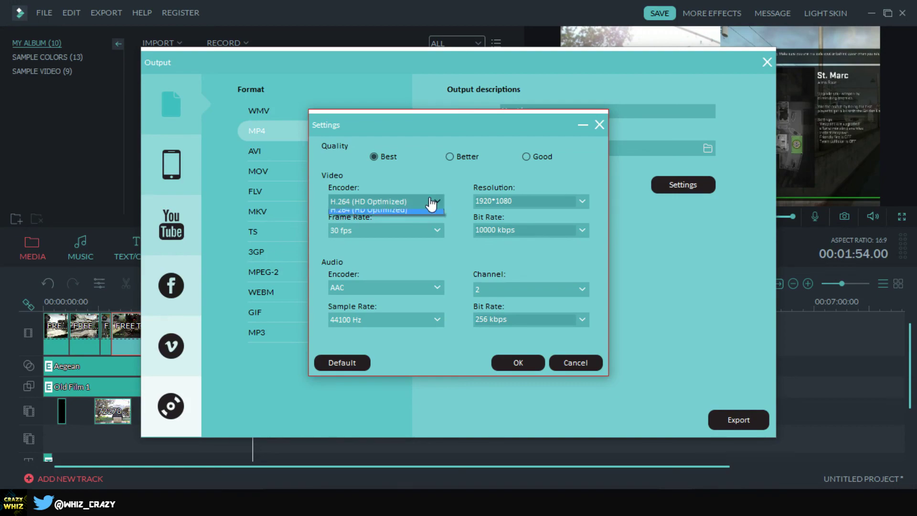
left_click(432, 204)
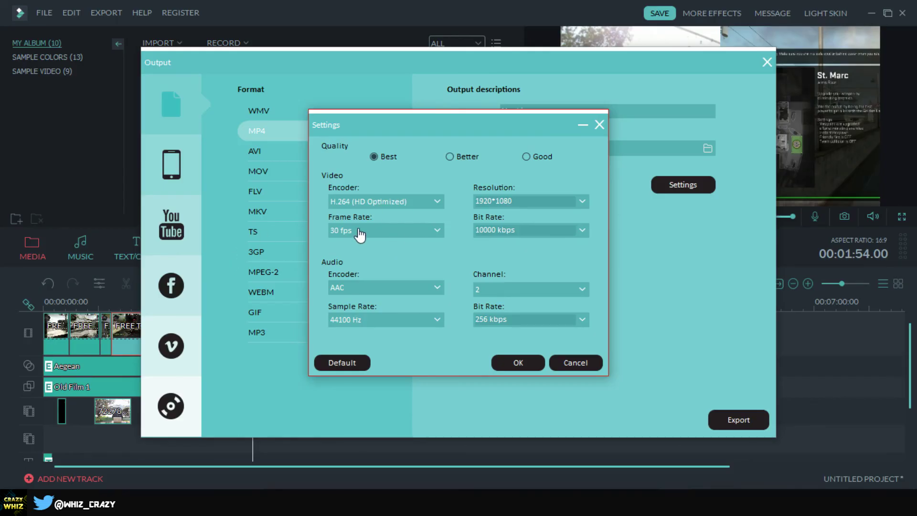
left_click(411, 234)
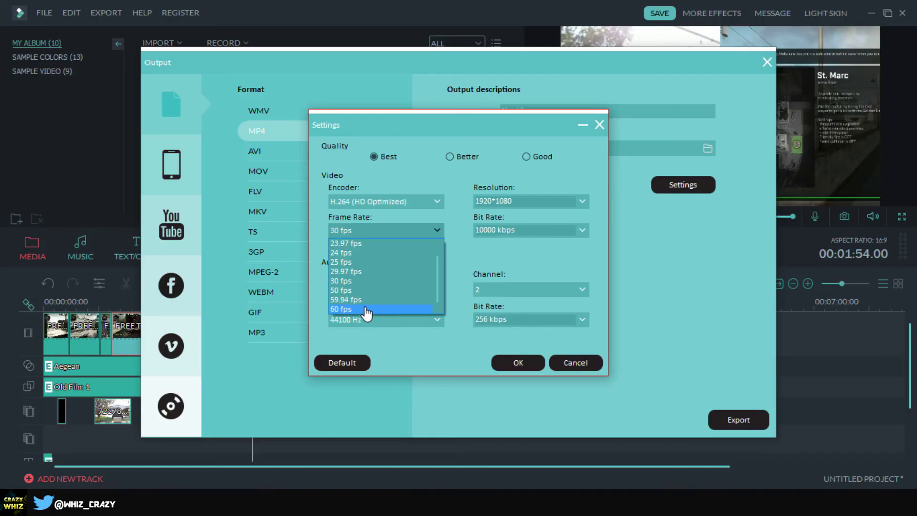
left_click(364, 280)
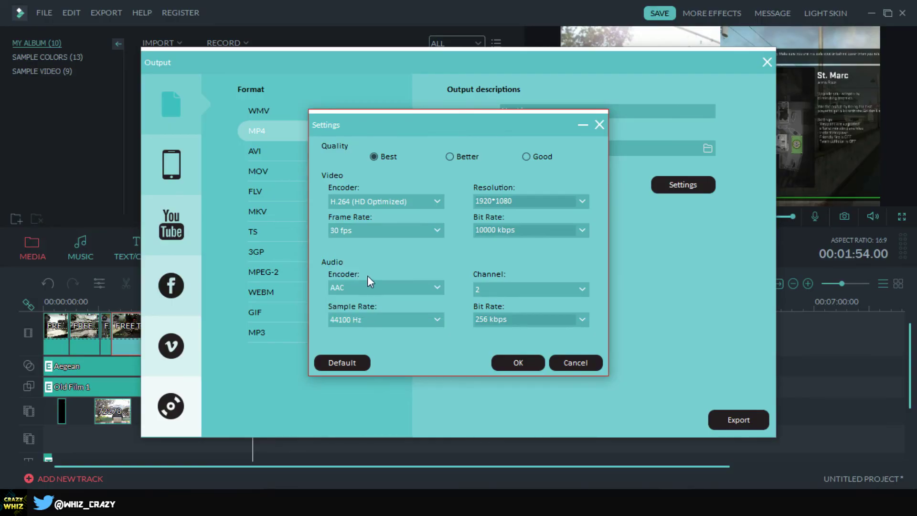
left_click(575, 201)
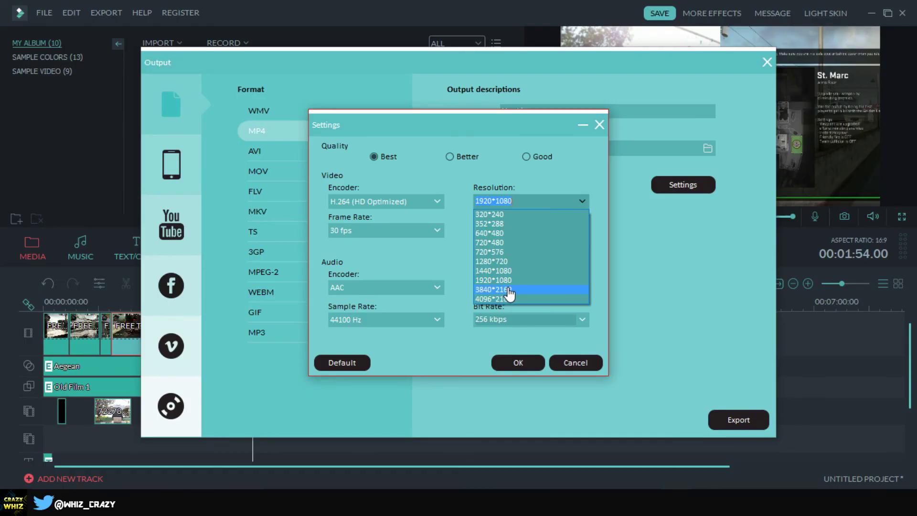
left_click(549, 177)
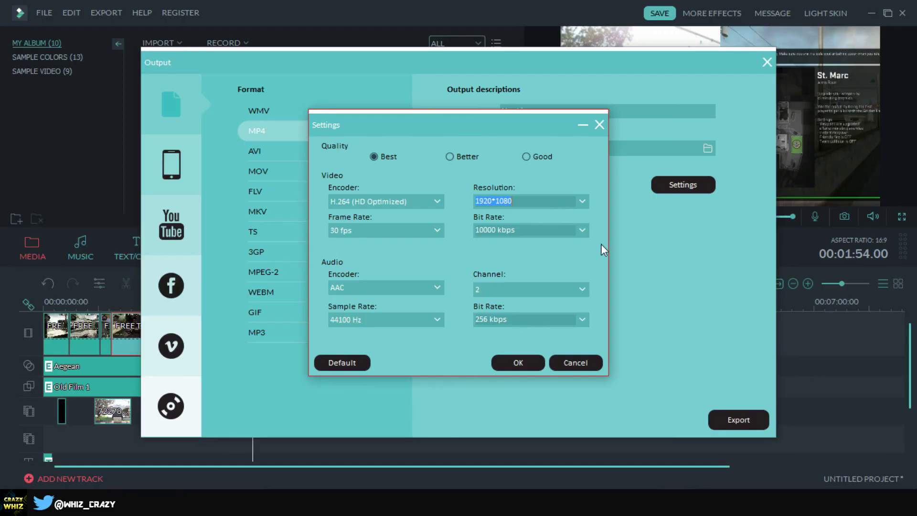
left_click(583, 231)
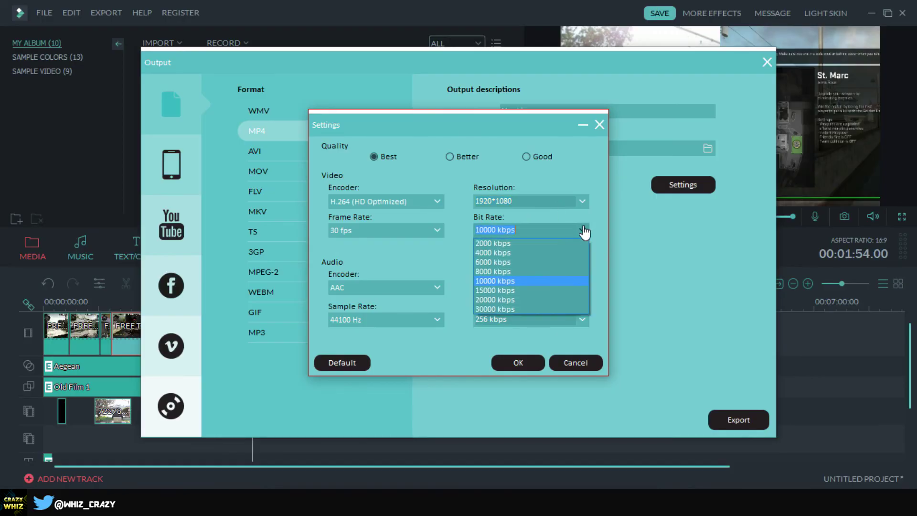
left_click(493, 282)
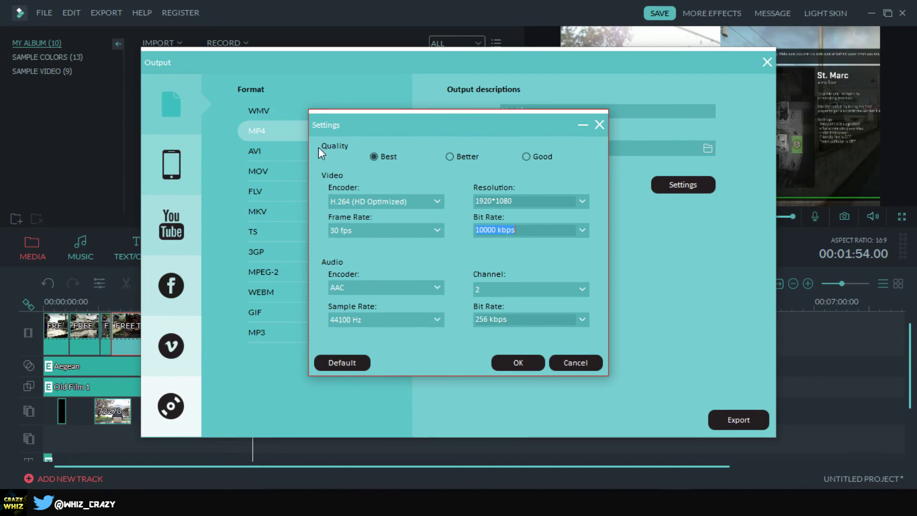
Compare the Better and Good quality levels, then set the export quality to Best and accept the settings.
left_click(454, 156)
left_click(533, 157)
left_click(373, 157)
left_click(450, 157)
left_click(526, 157)
left_click(373, 156)
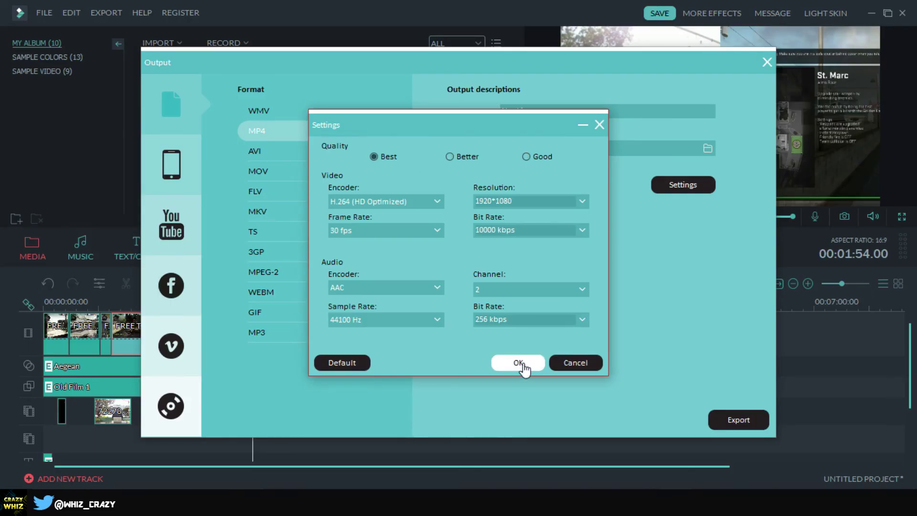
left_click(521, 364)
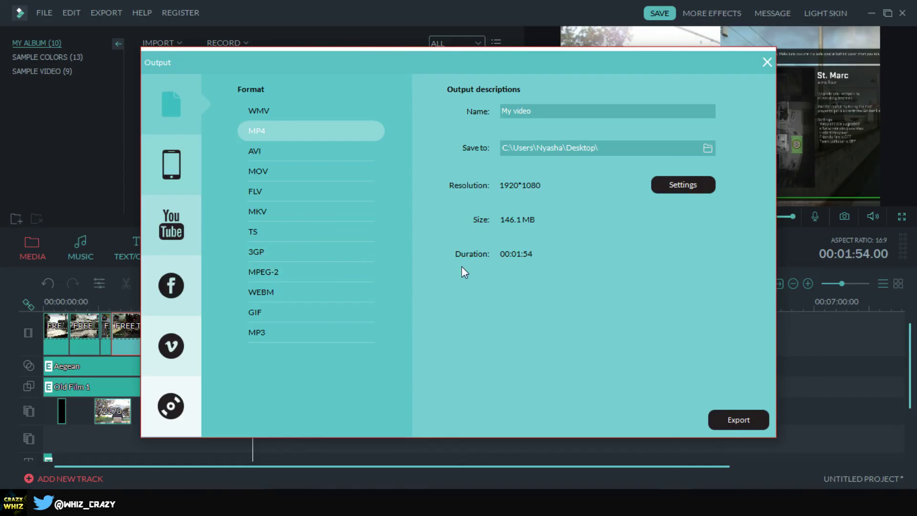
Start exporting the video with Sound reminder as the finish action.
left_click(745, 426)
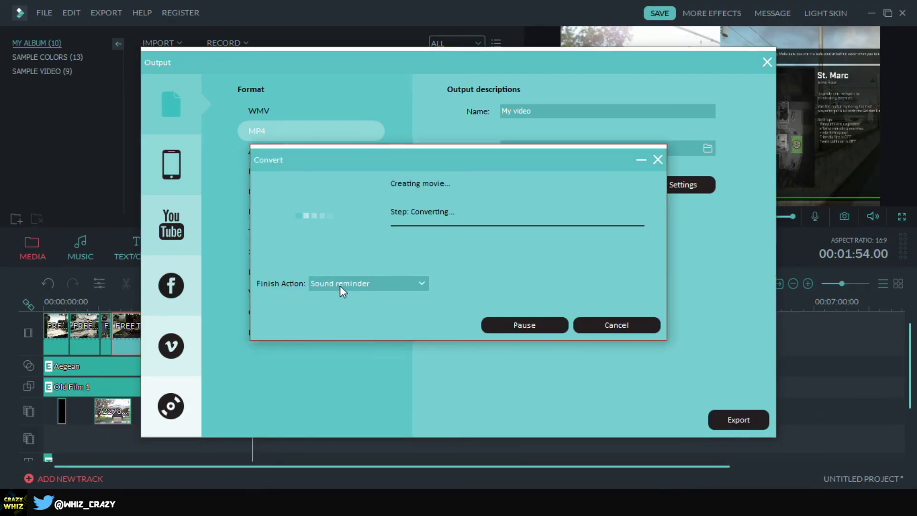
left_click(409, 286)
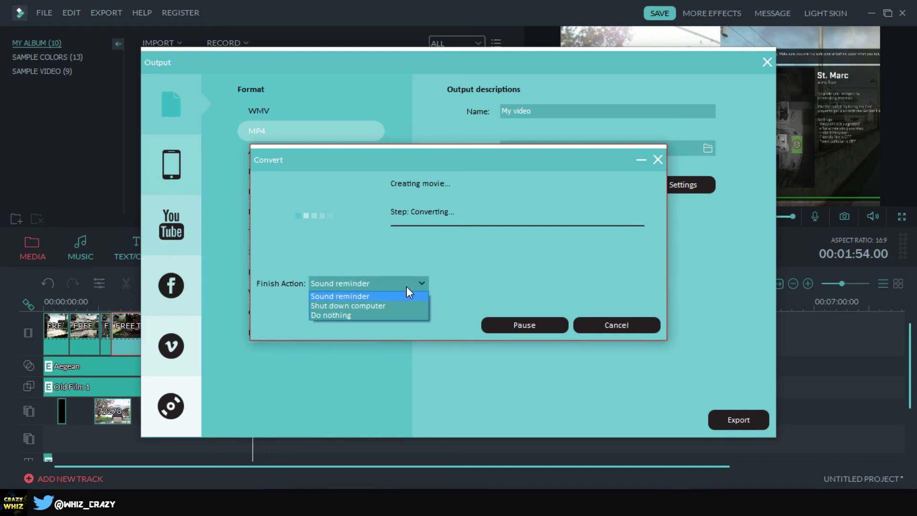
left_click(380, 296)
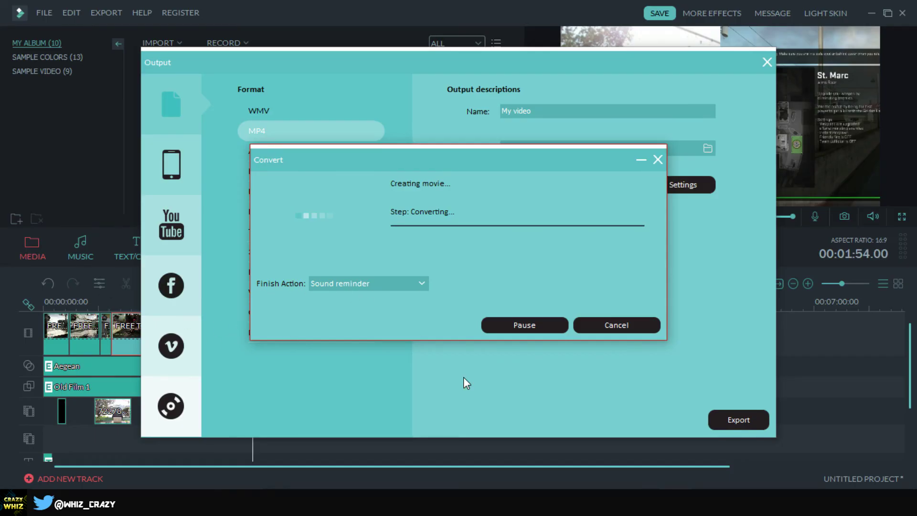